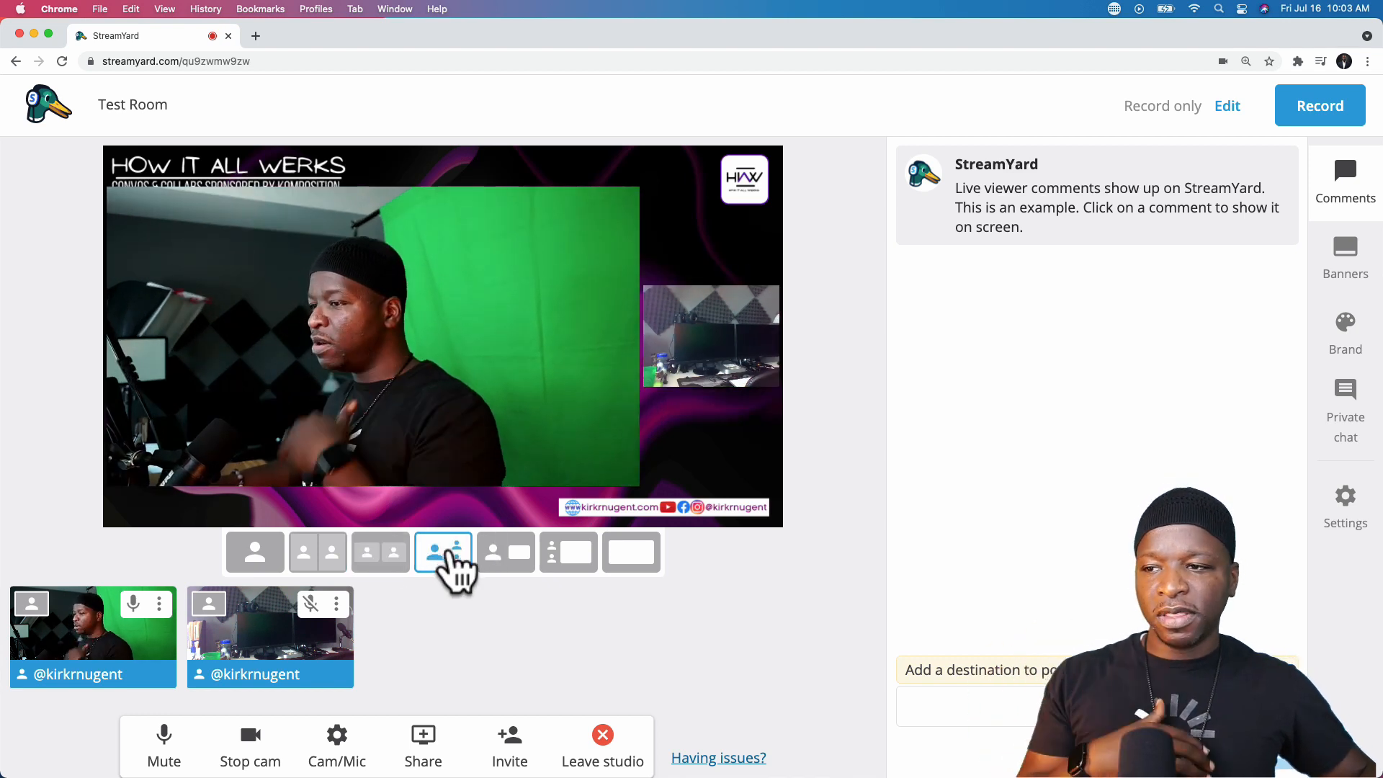
- Swap the desk camera into the main view so both cameras sit side by side at equal size
left_click_drag(688, 357, 422, 337)
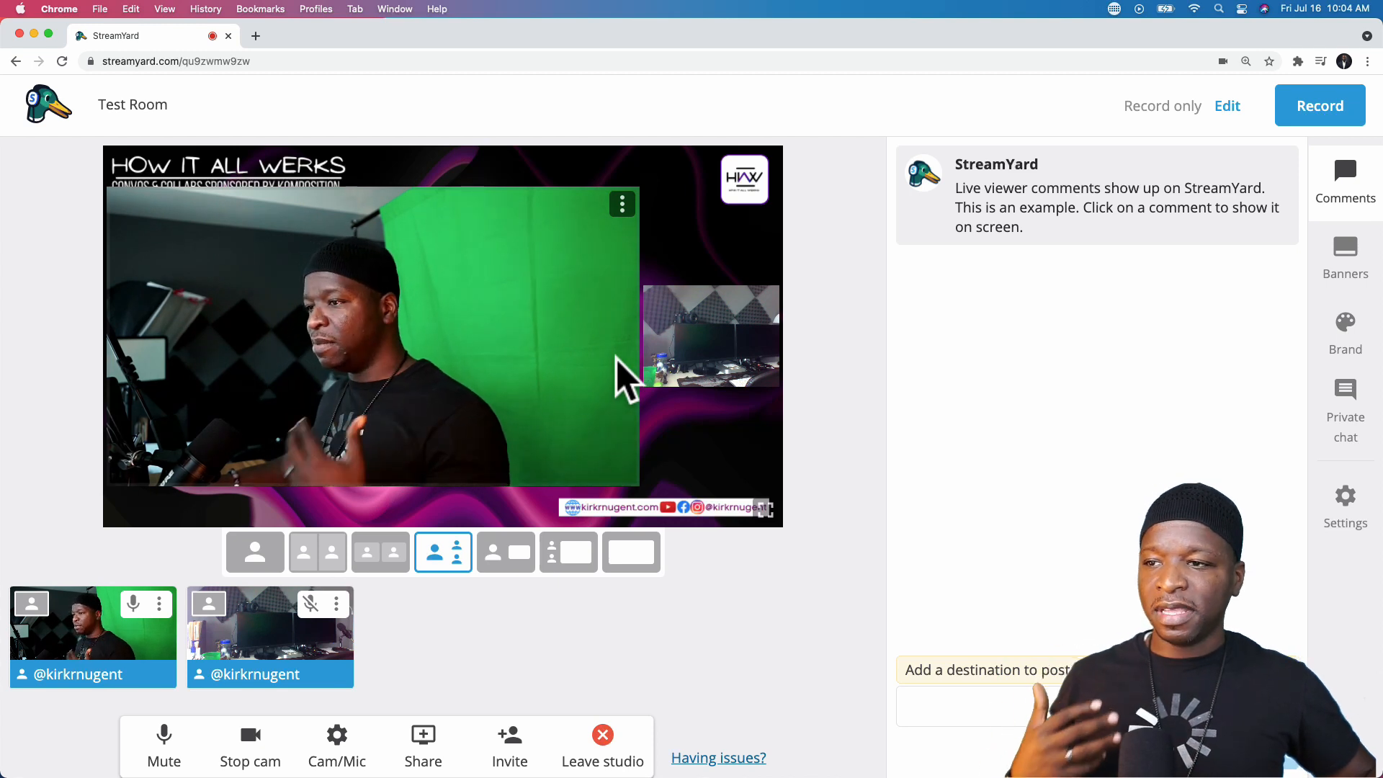
left_click_drag(685, 341, 464, 351)
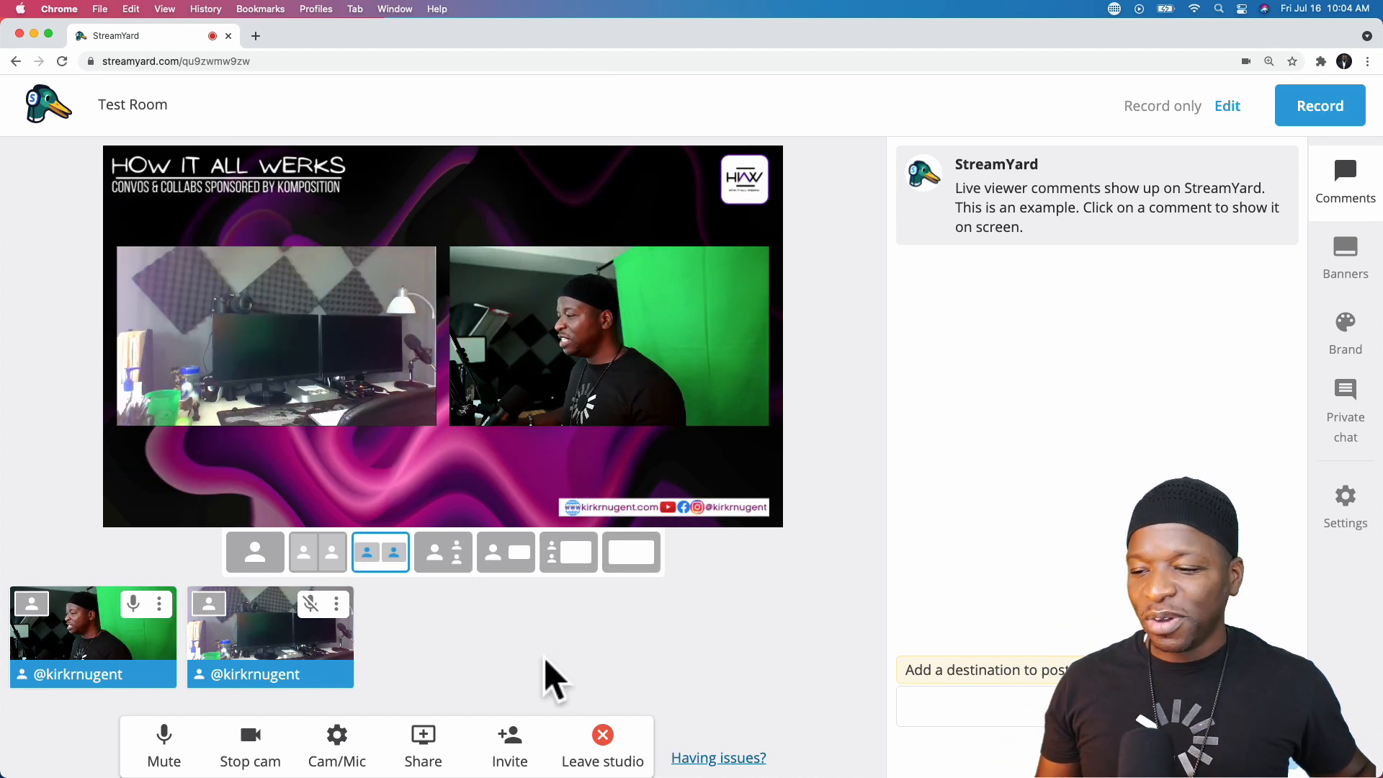
- Start a screen share and look through the available screens and windows
left_click(427, 753)
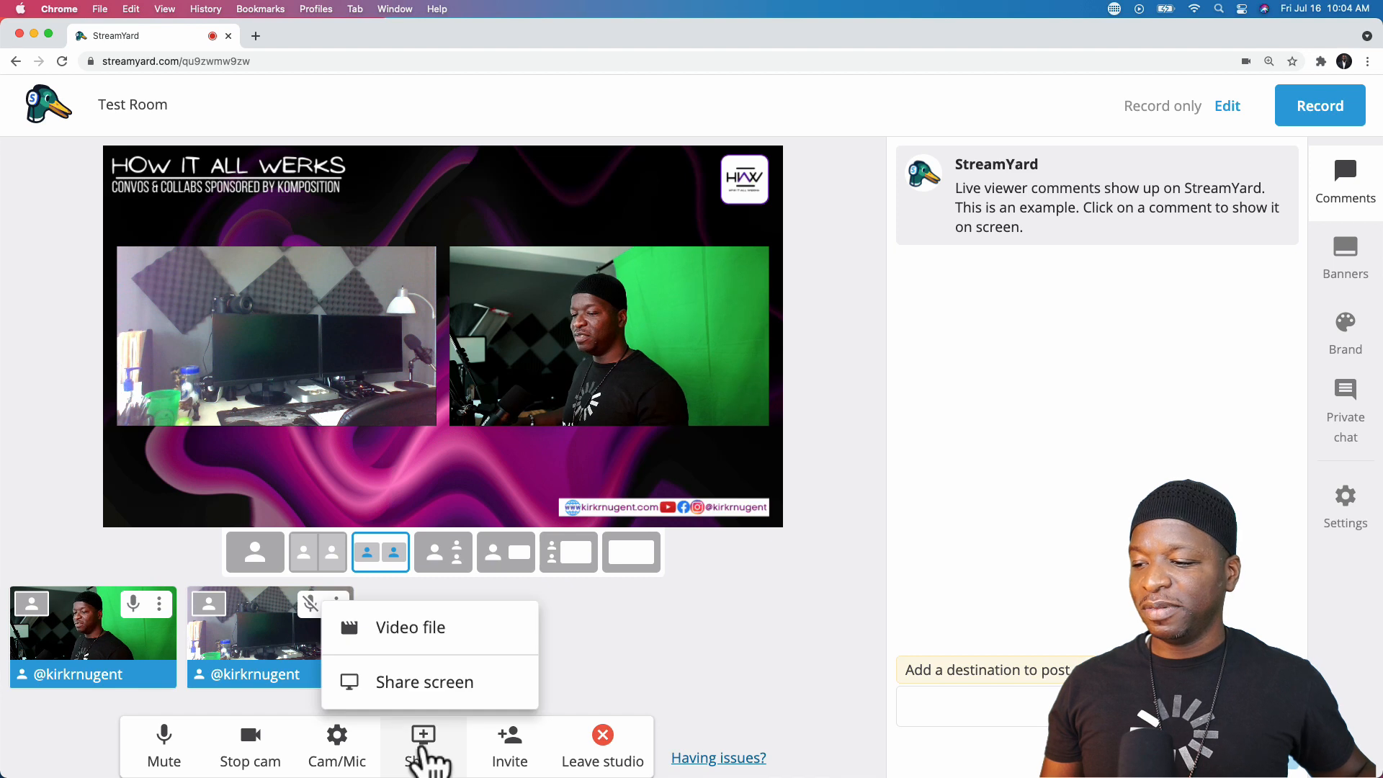
left_click(425, 683)
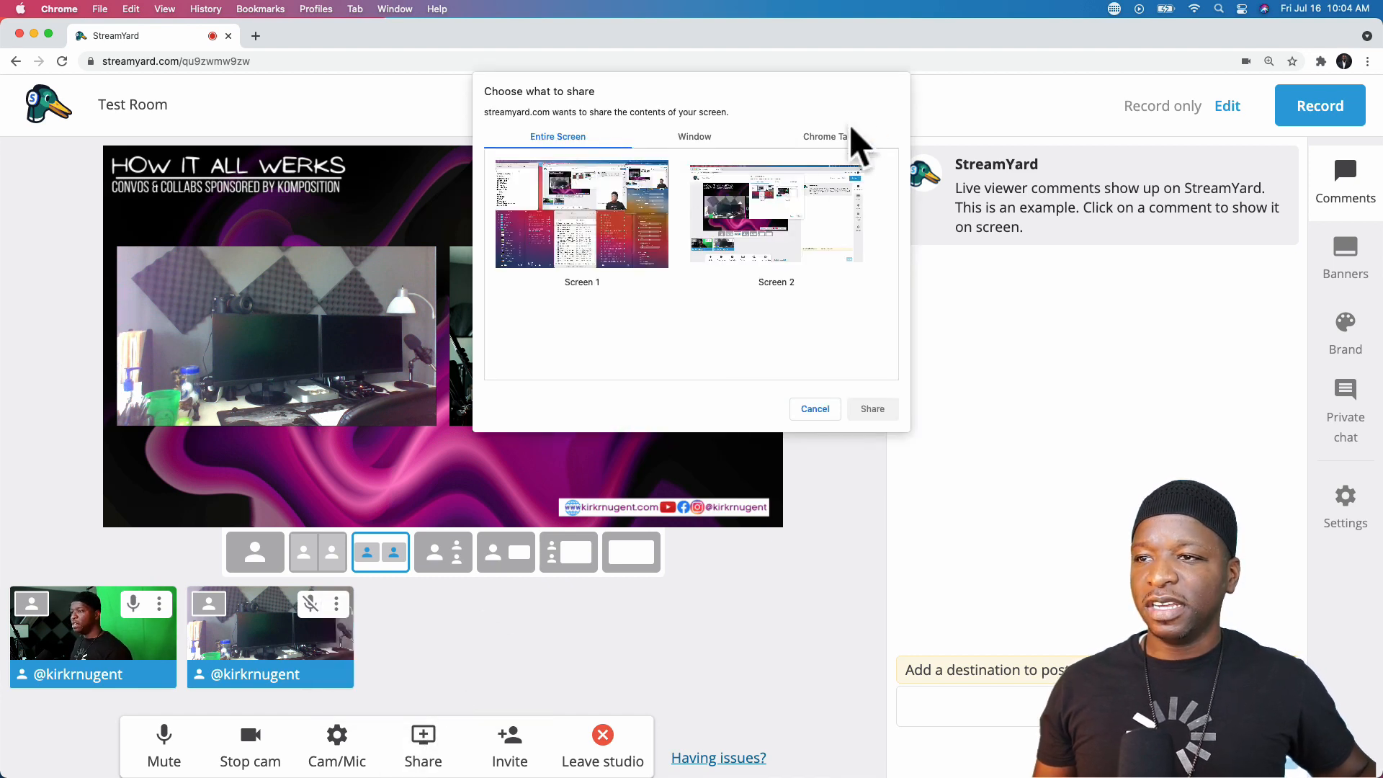
left_click(749, 216)
left_click(601, 211)
left_click(791, 215)
left_click(587, 213)
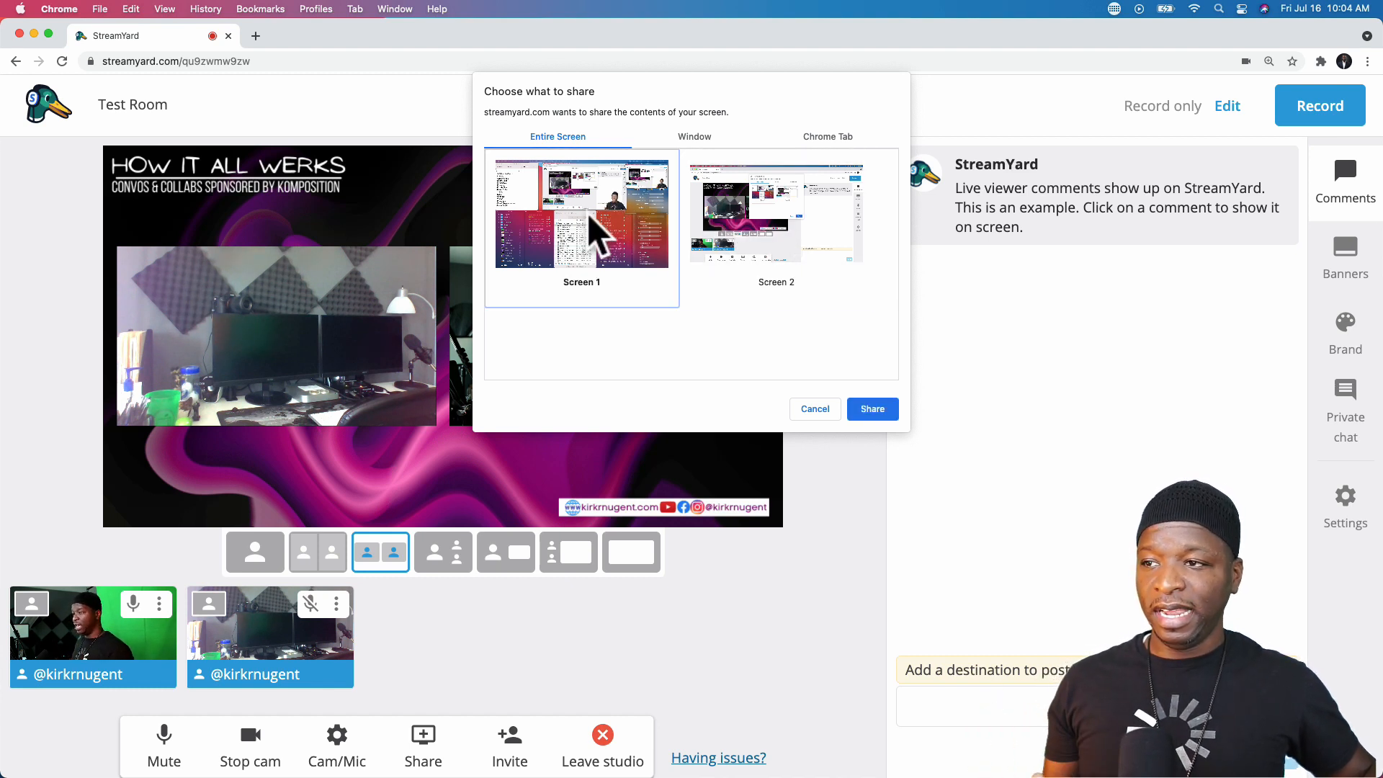
left_click(688, 138)
scroll(725, 318, "down", 5)
scroll(725, 317, "up", 5)
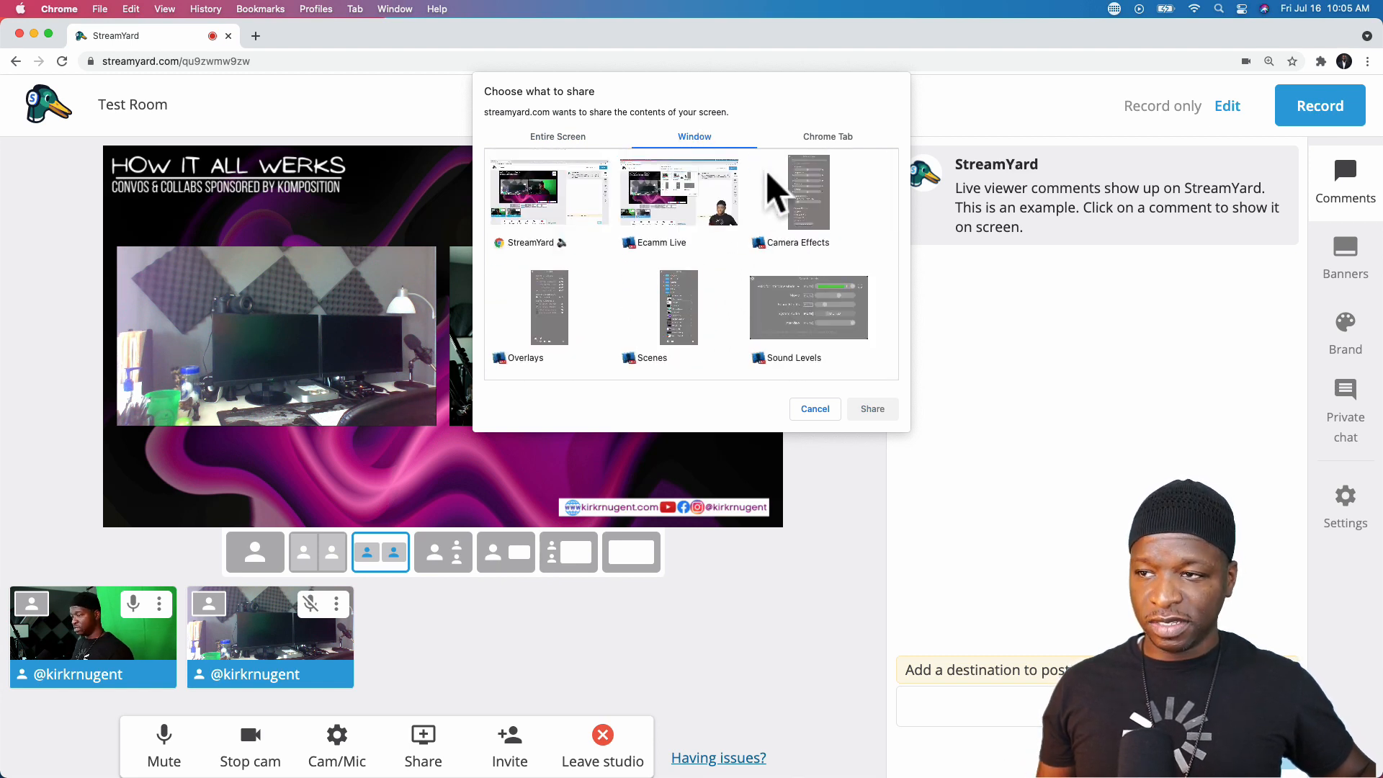
- Share the Chrome tab showing the wedding website
left_click(829, 139)
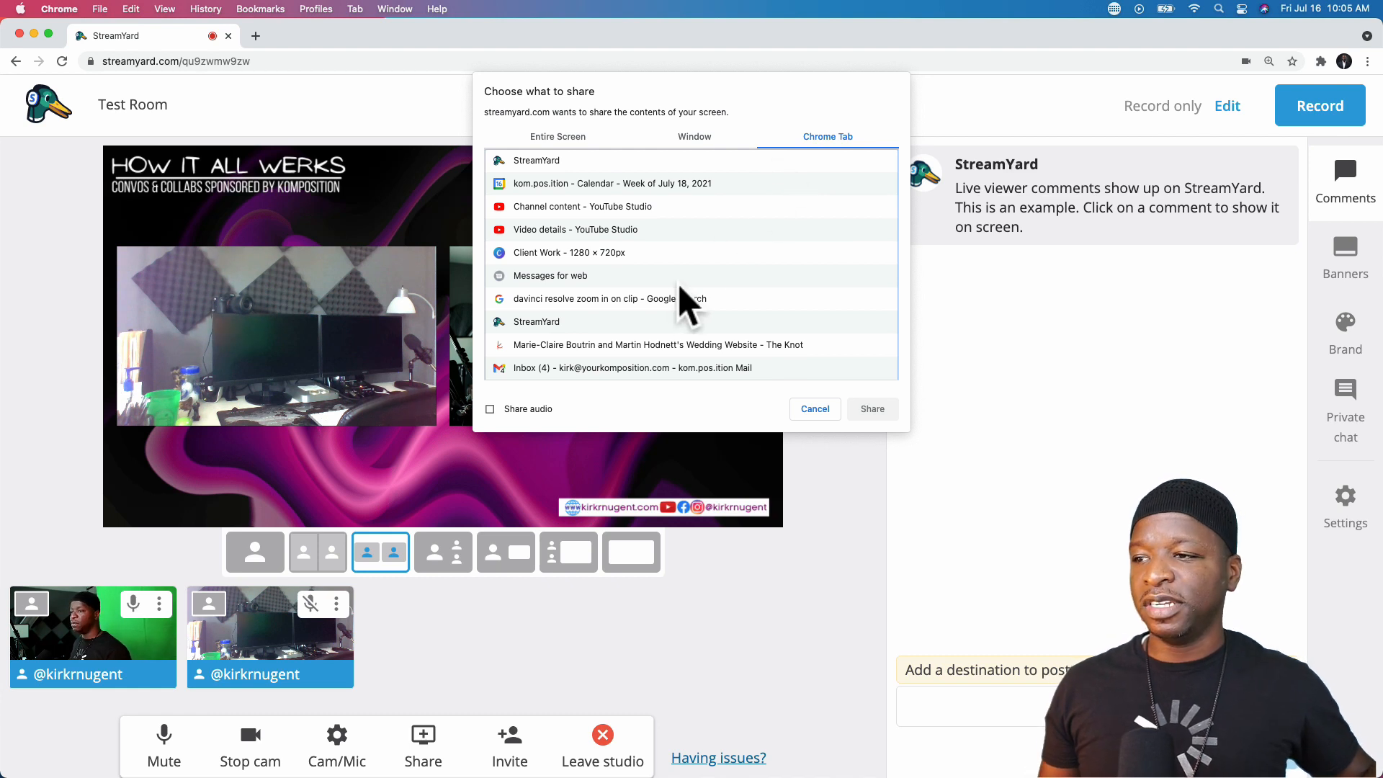
left_click(652, 345)
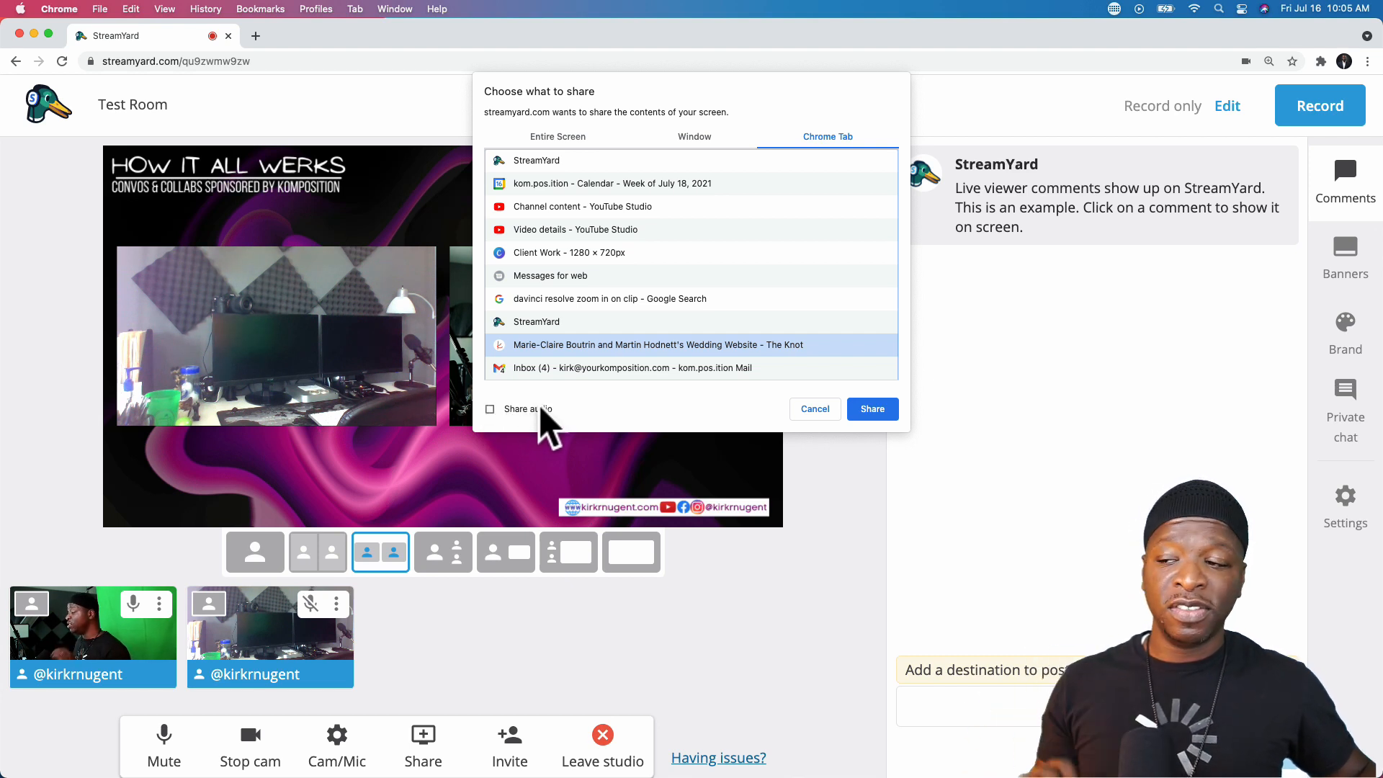
left_click(881, 413)
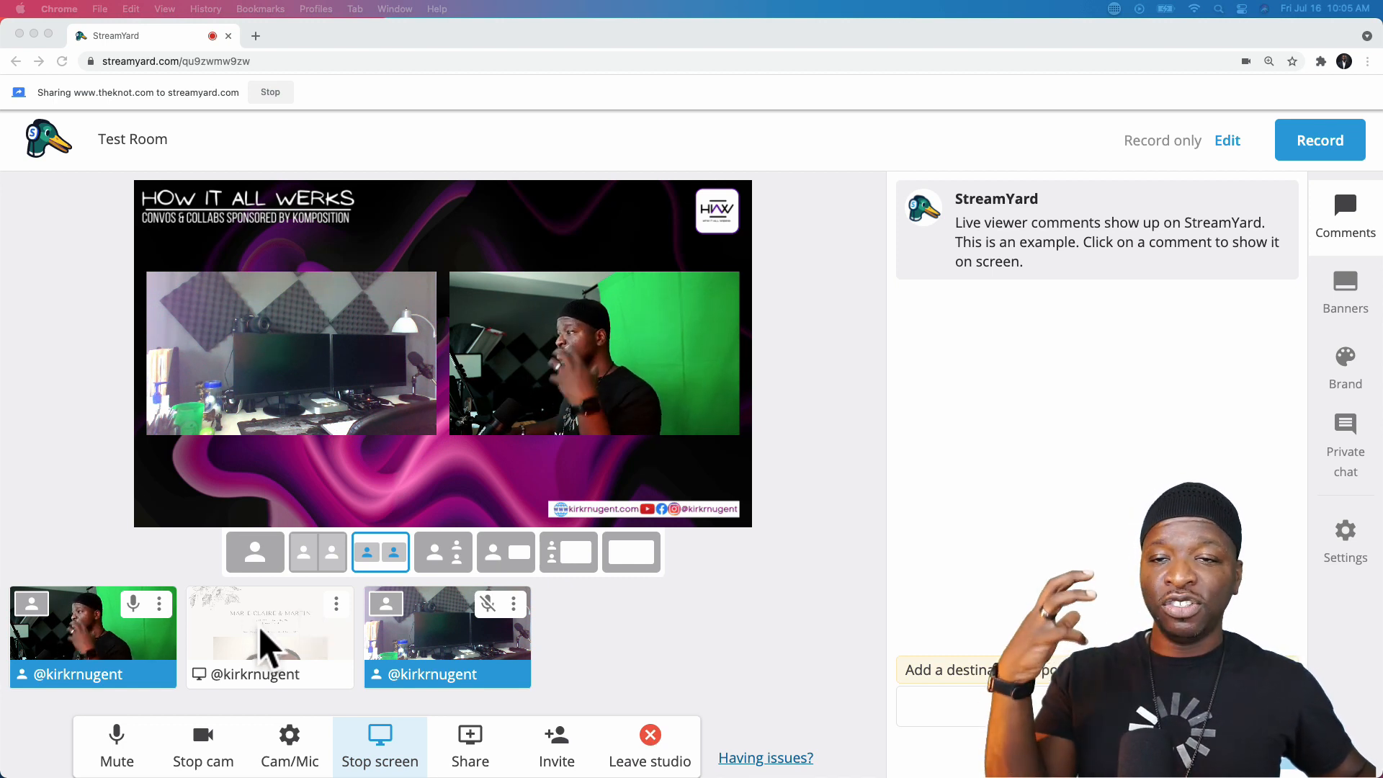
- Add the website screen share to the stage and compare the camera-inset and sidebar layouts
left_click(638, 645)
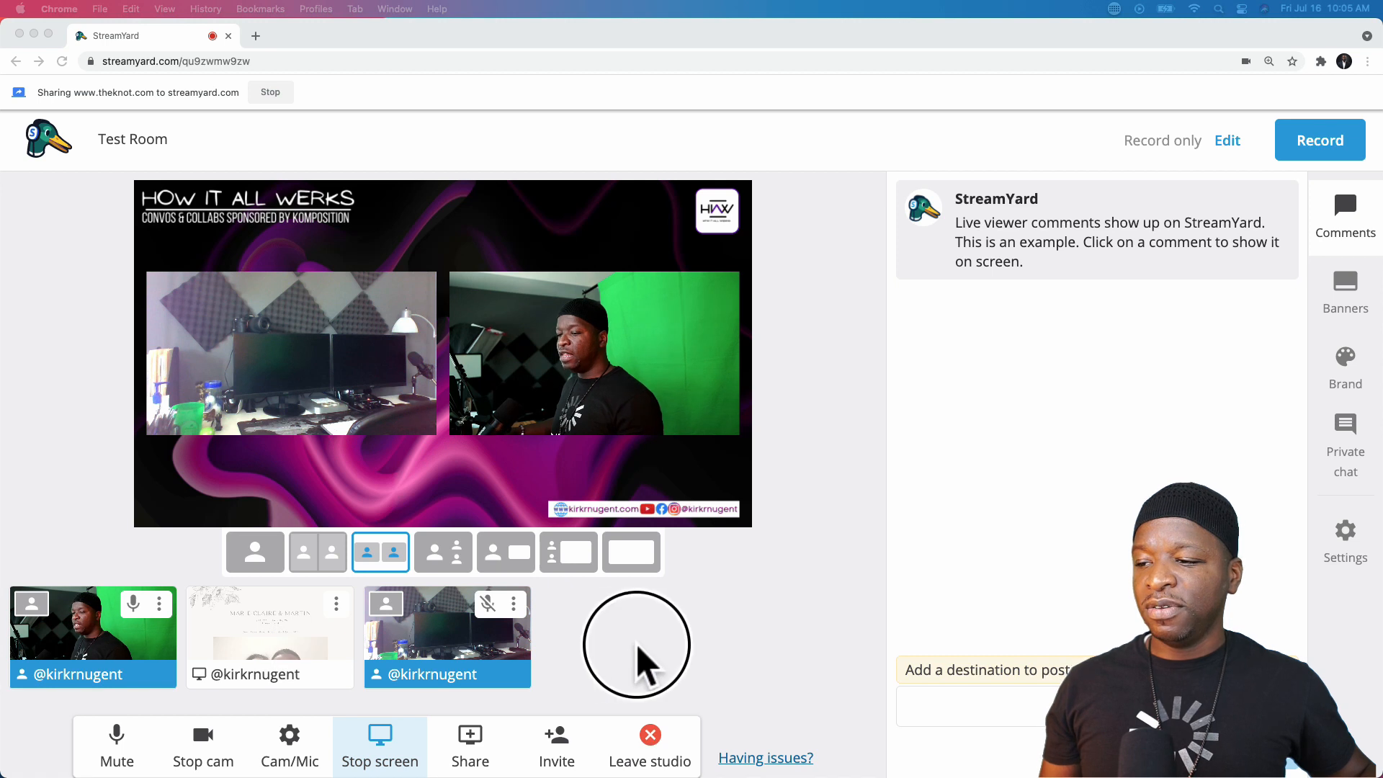
mouse_move(309, 663)
left_click(273, 637)
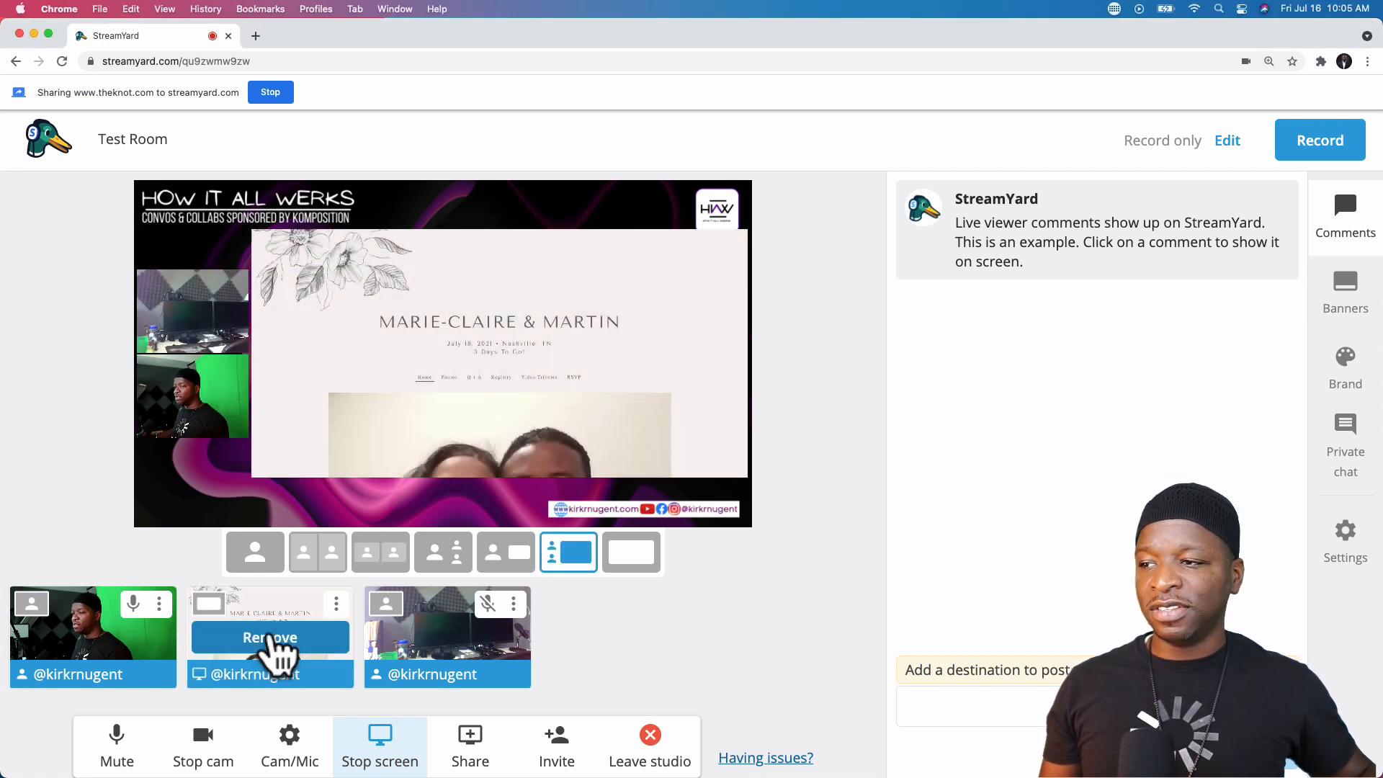
left_click(511, 558)
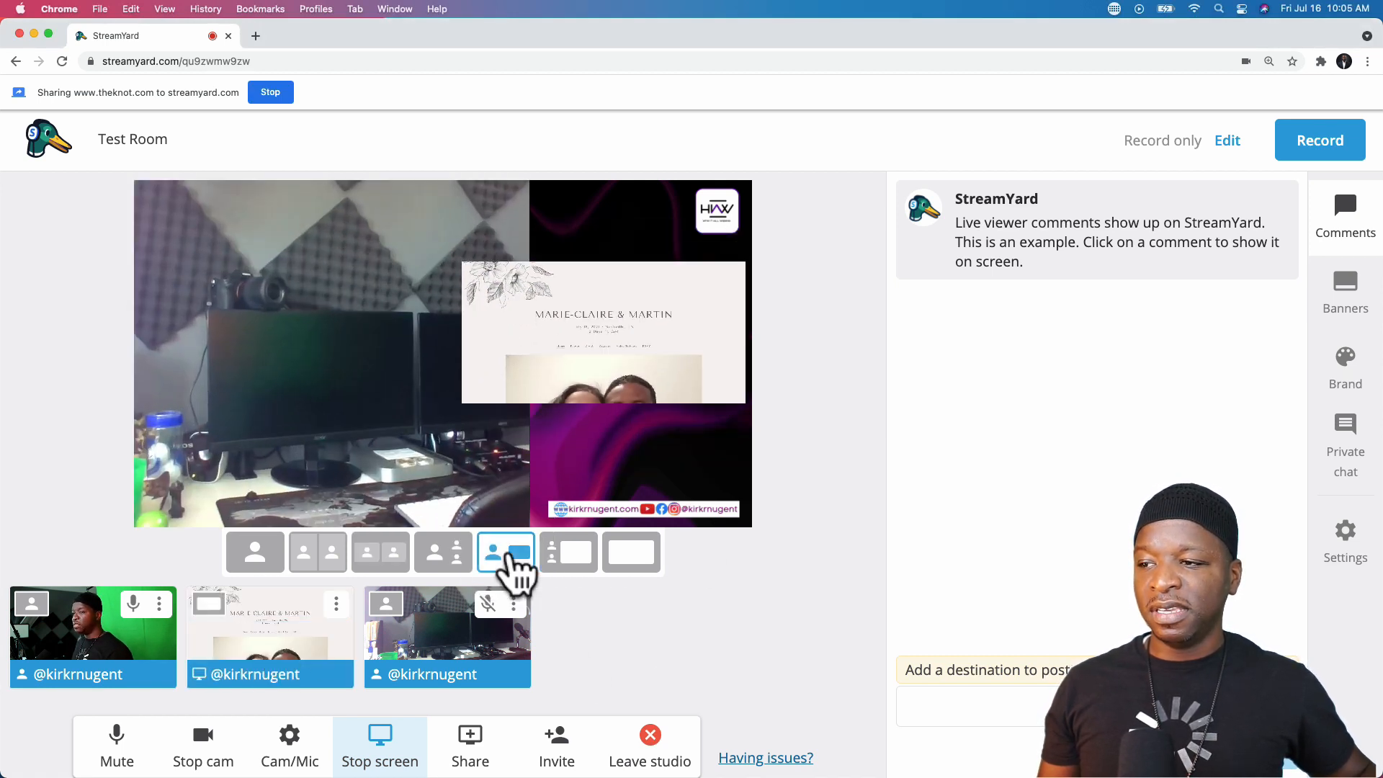
left_click(569, 553)
left_click(509, 555)
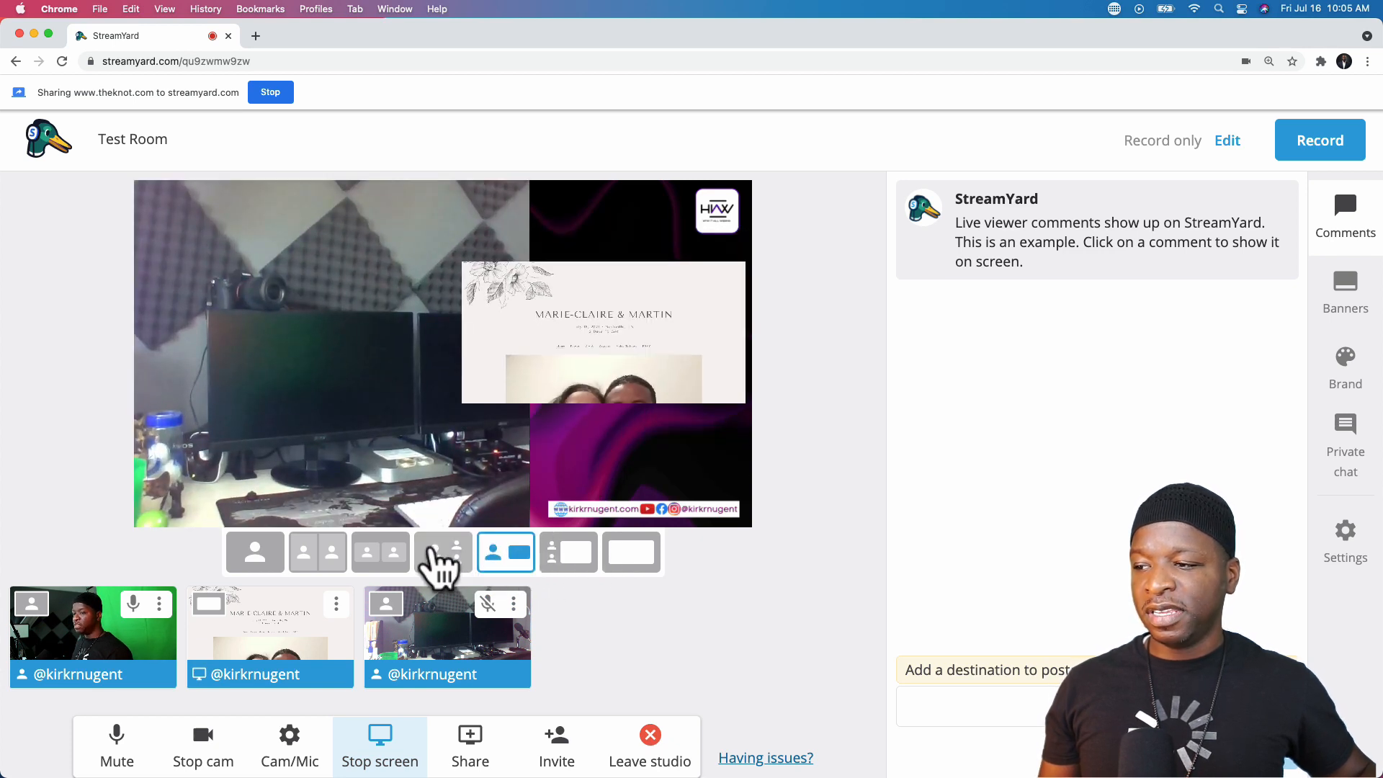
- Swap the sidebar camera order, then settle on the full-frame website-only layout
left_click(382, 562)
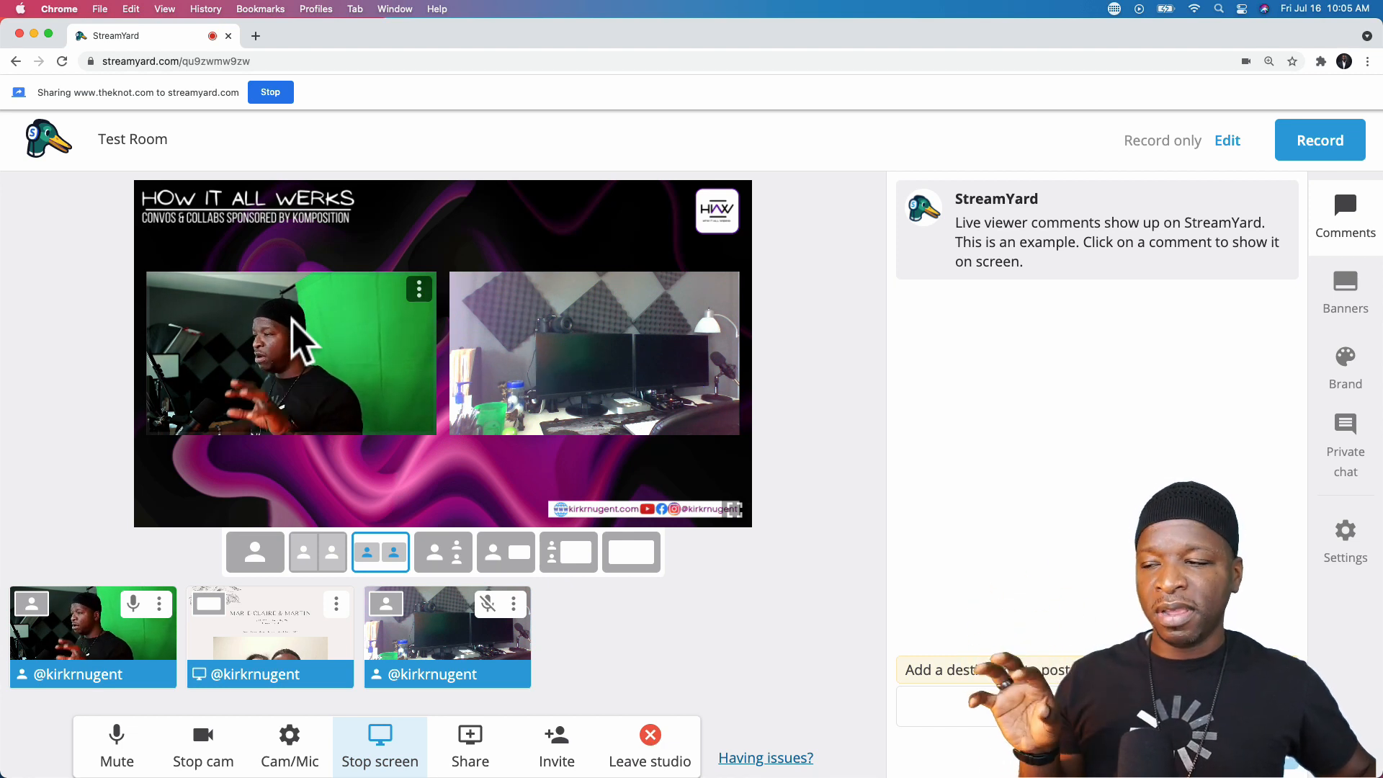
left_click(516, 556)
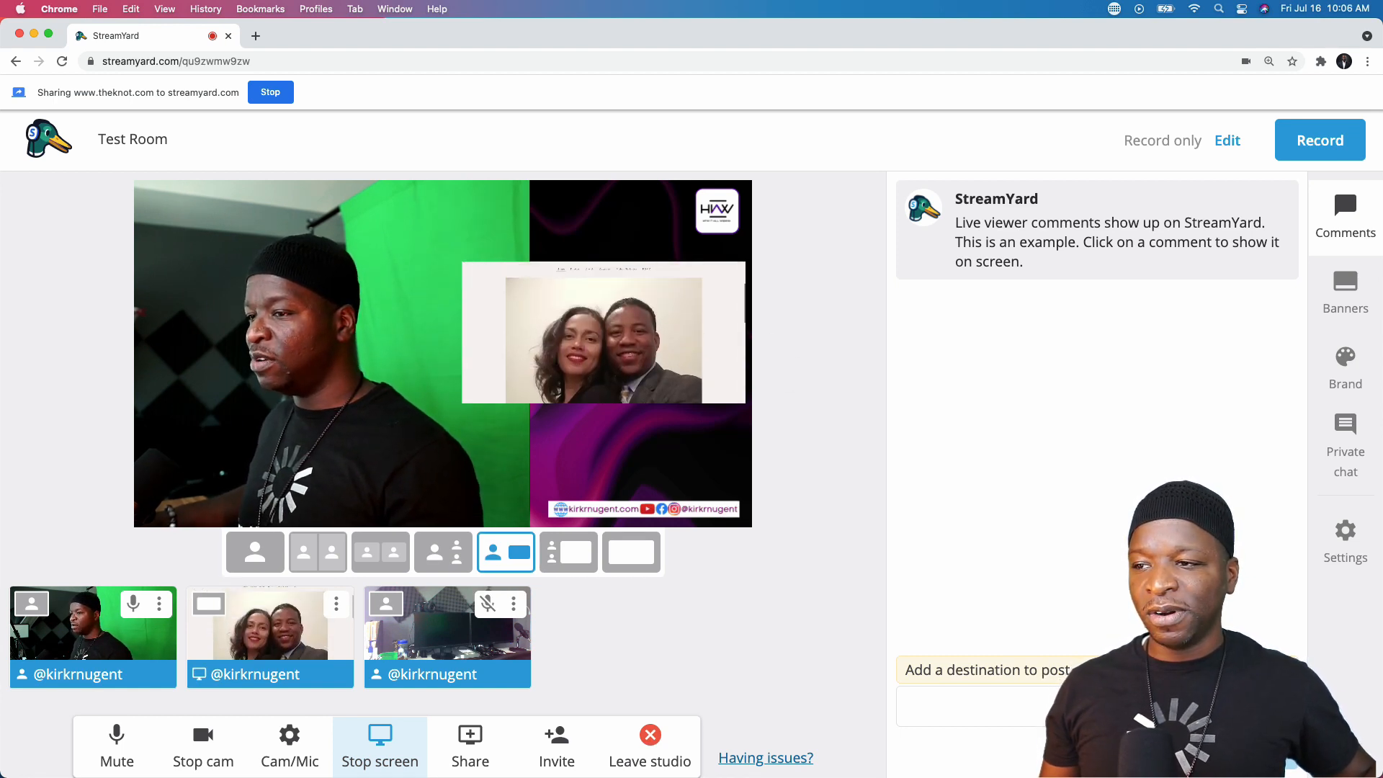
left_click(571, 556)
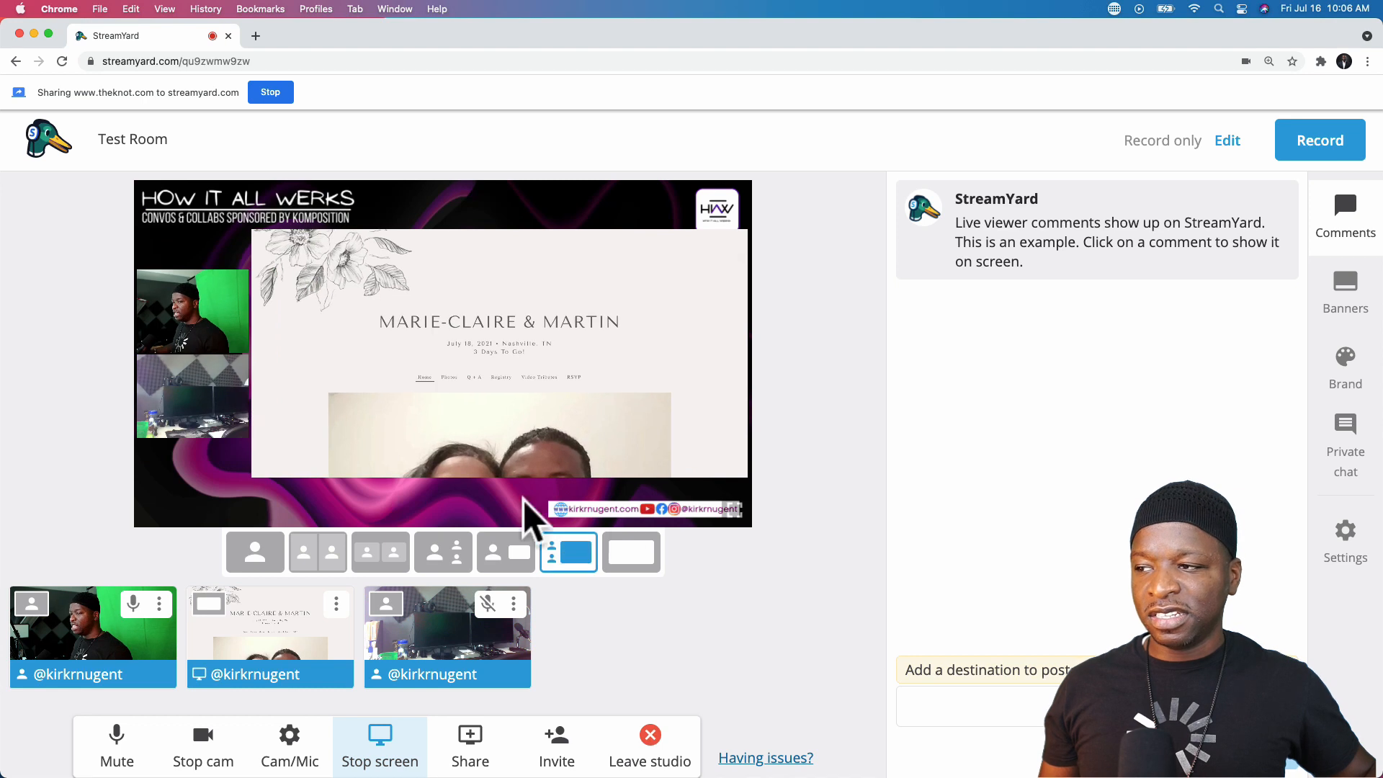
left_click_drag(188, 389, 192, 317)
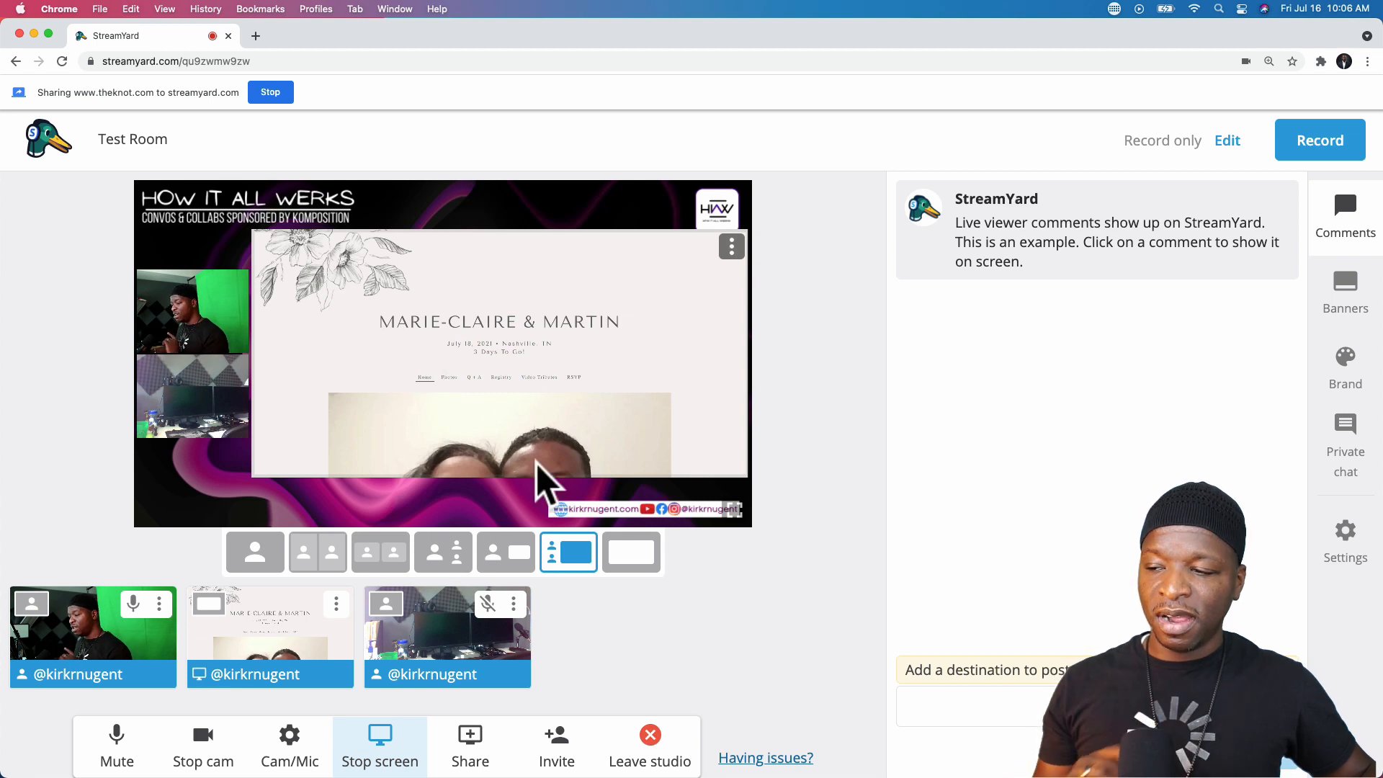
left_click(633, 565)
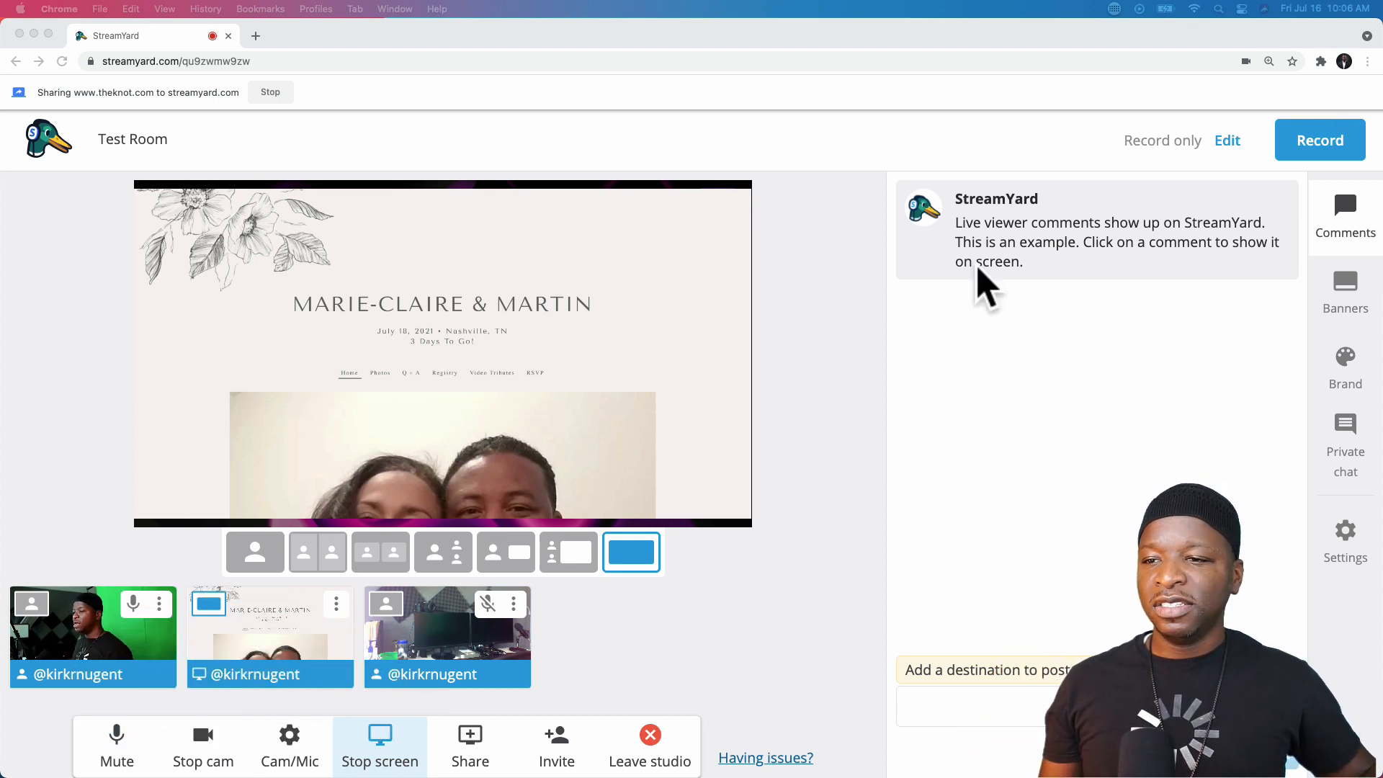
- Switch to the large-camera-with-inset layout and remove the wedding website from stage
left_click(638, 553)
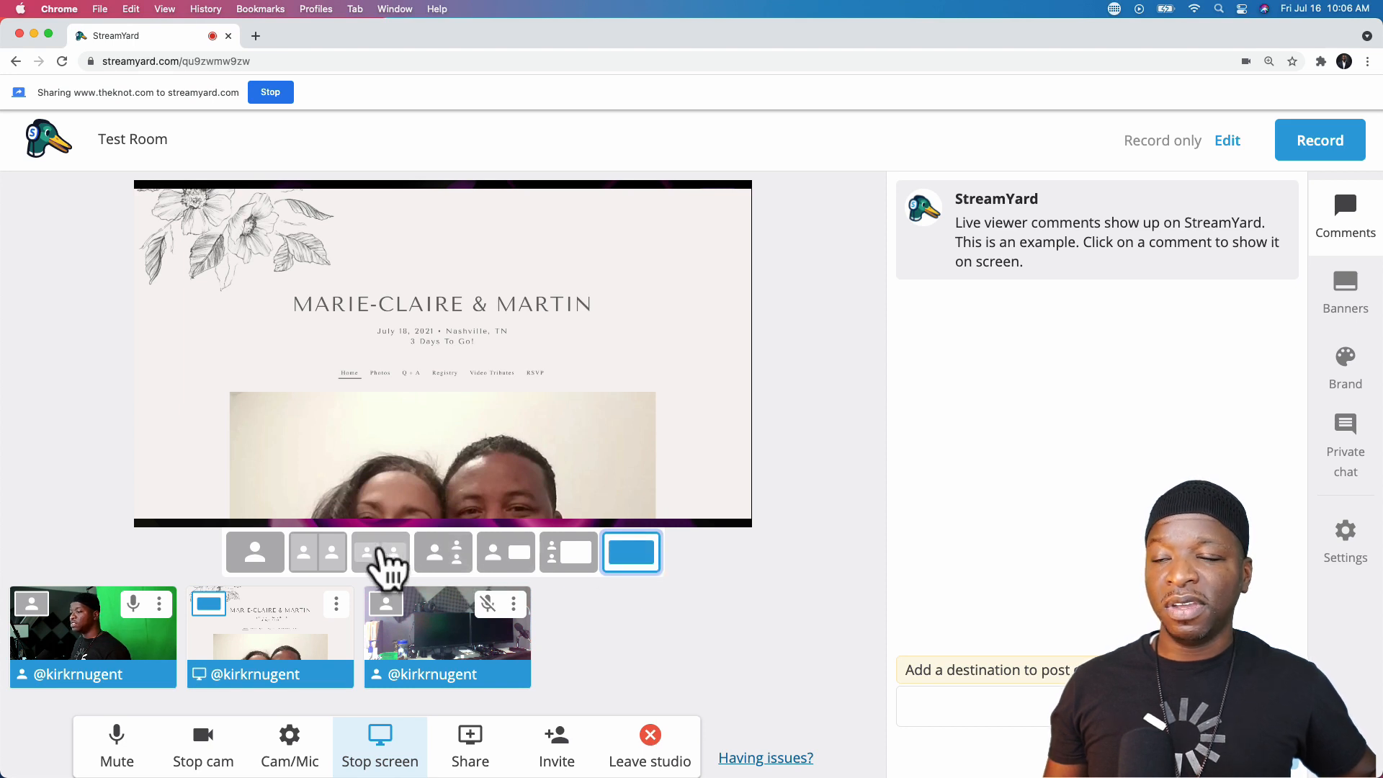
left_click(383, 553)
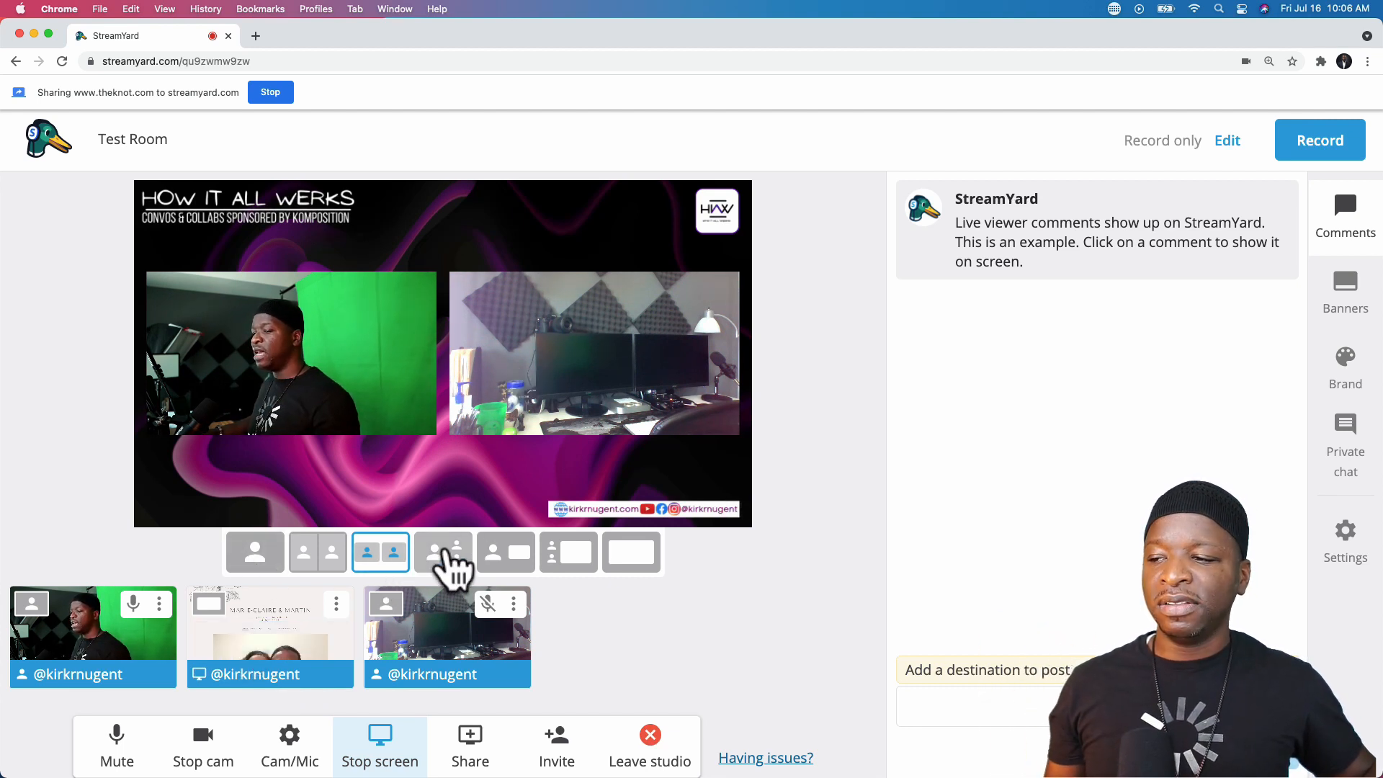
left_click(443, 554)
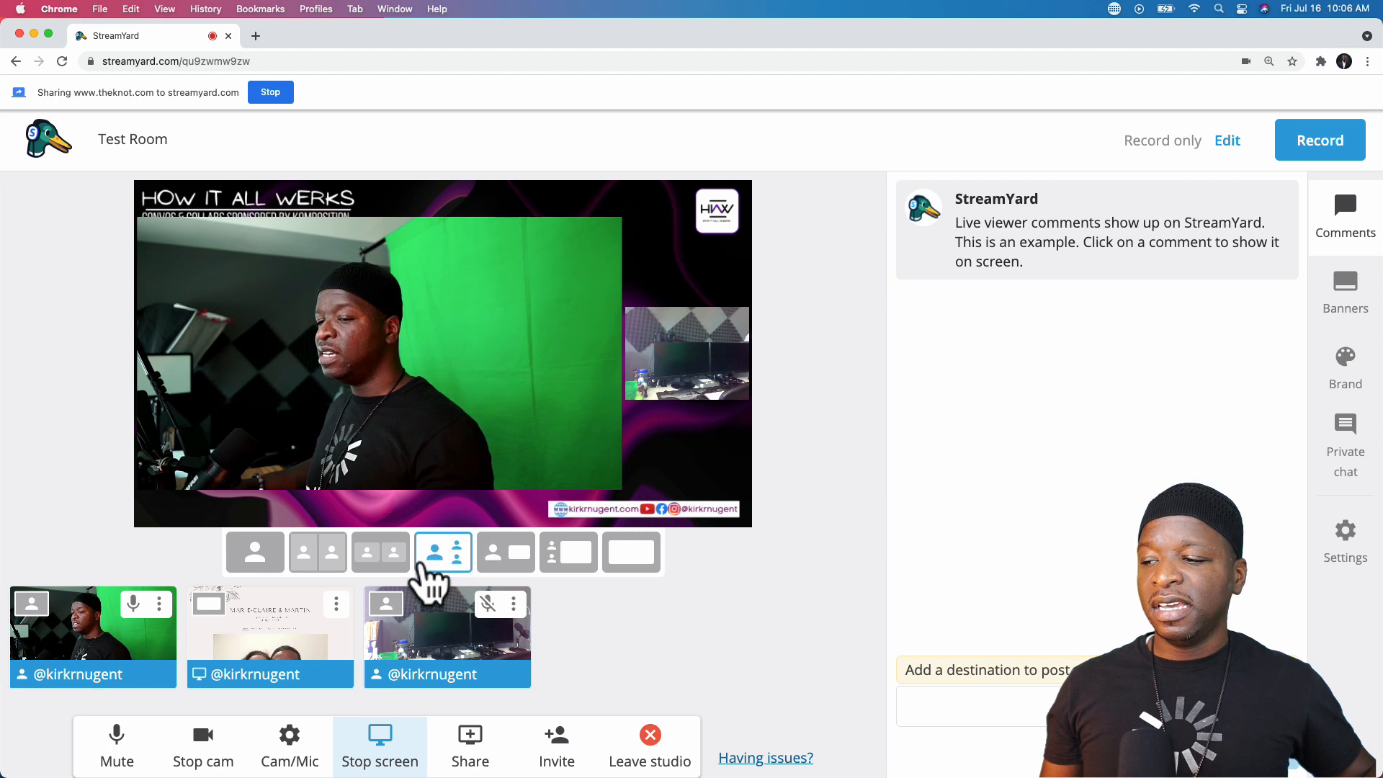
left_click(272, 638)
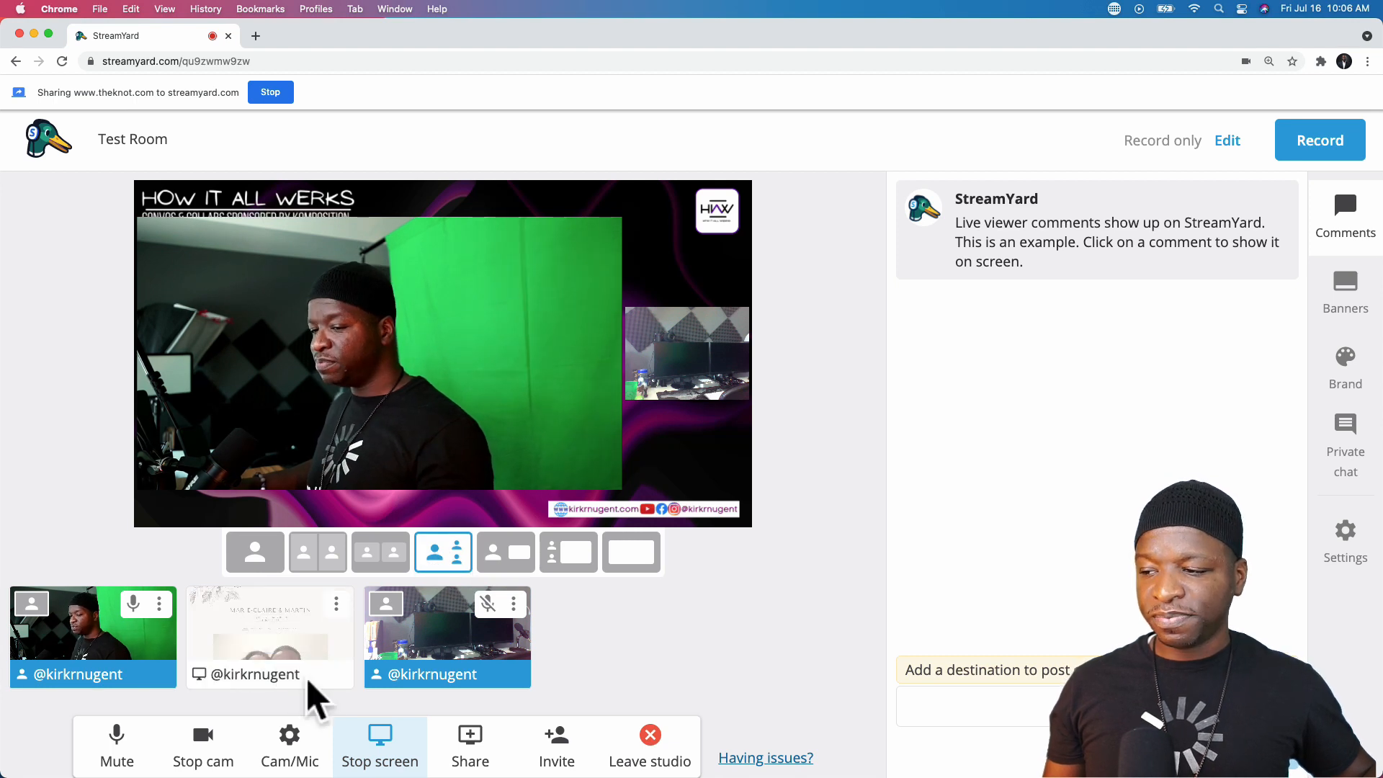
left_click(336, 604)
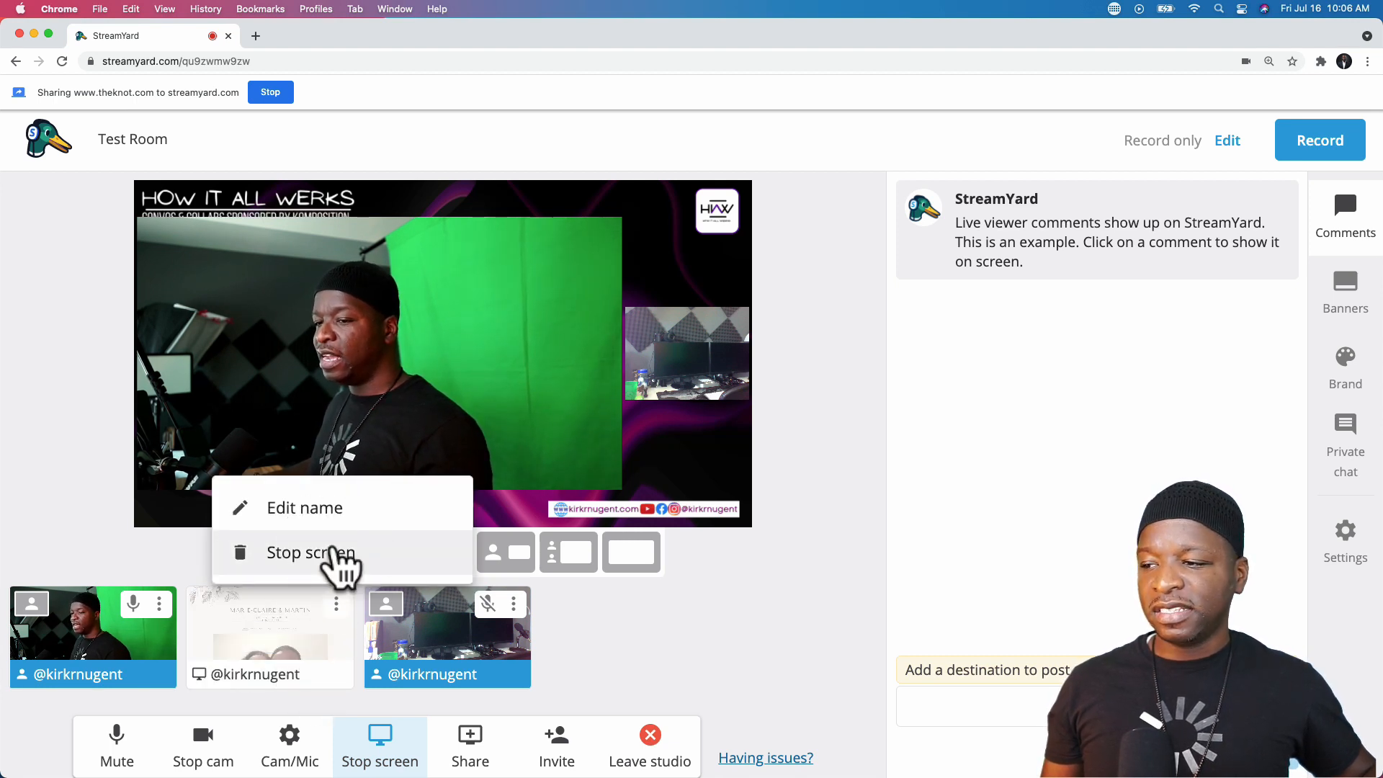
- Stop the screen share and load Nugent News - Special Music.mp4 from Downloads as a video source
left_click(339, 562)
left_click(425, 742)
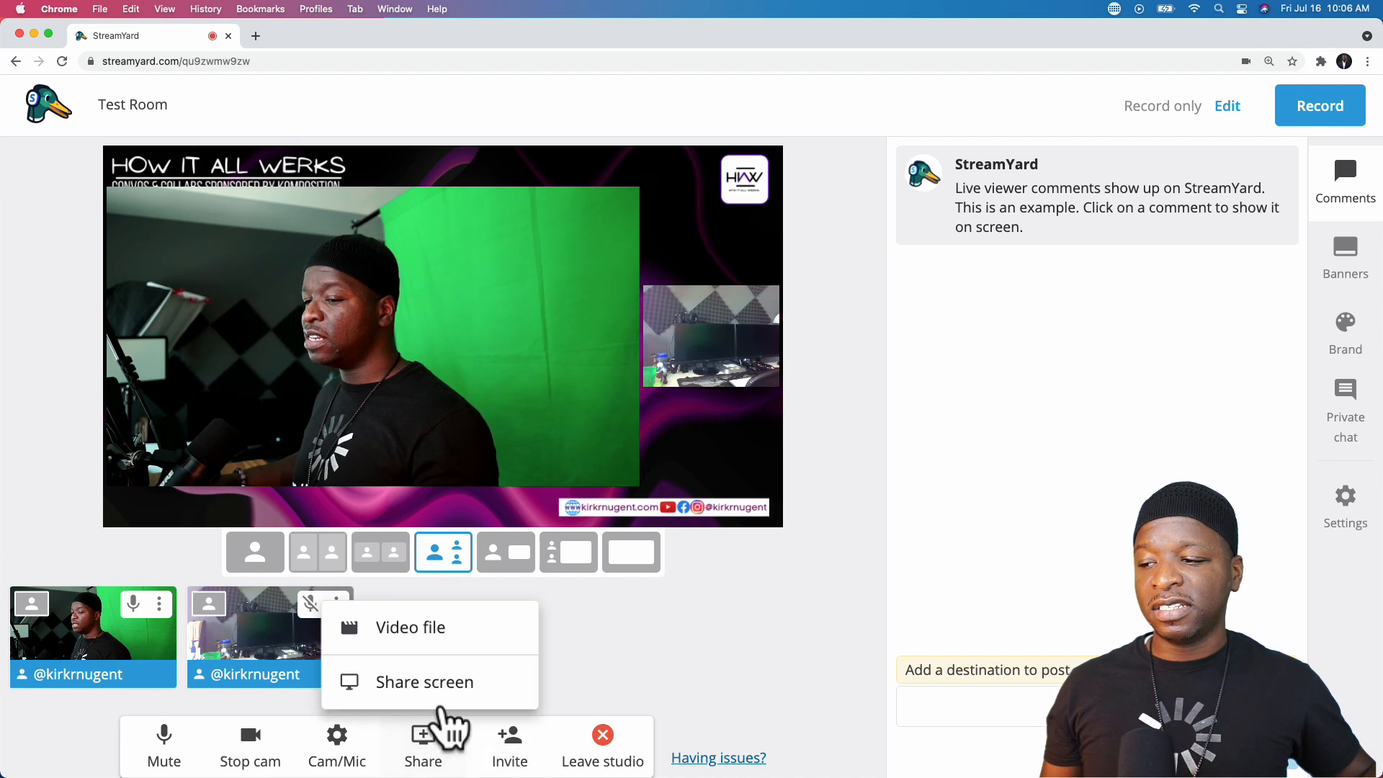
left_click(441, 628)
scroll(685, 386, "down", 5)
scroll(629, 389, "down", 5)
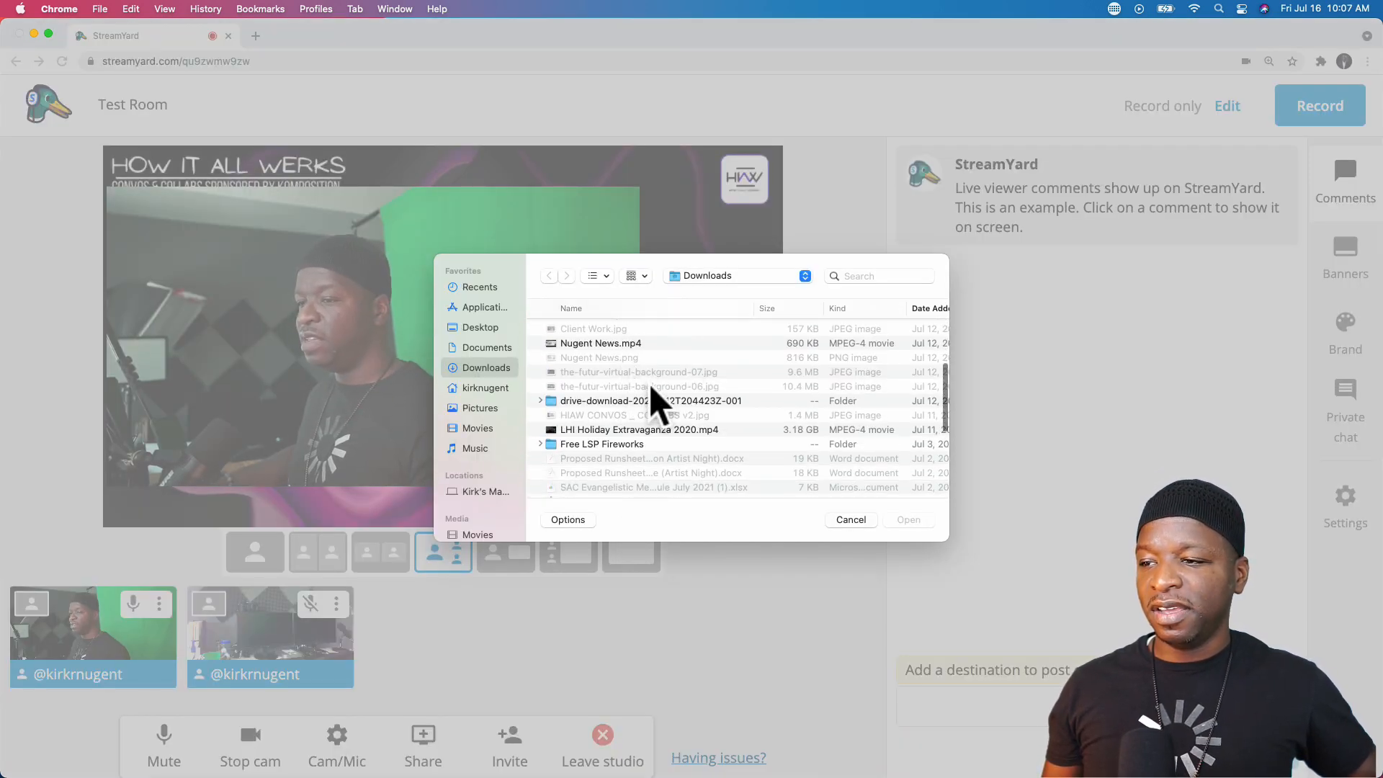
scroll(654, 387, "down", 4)
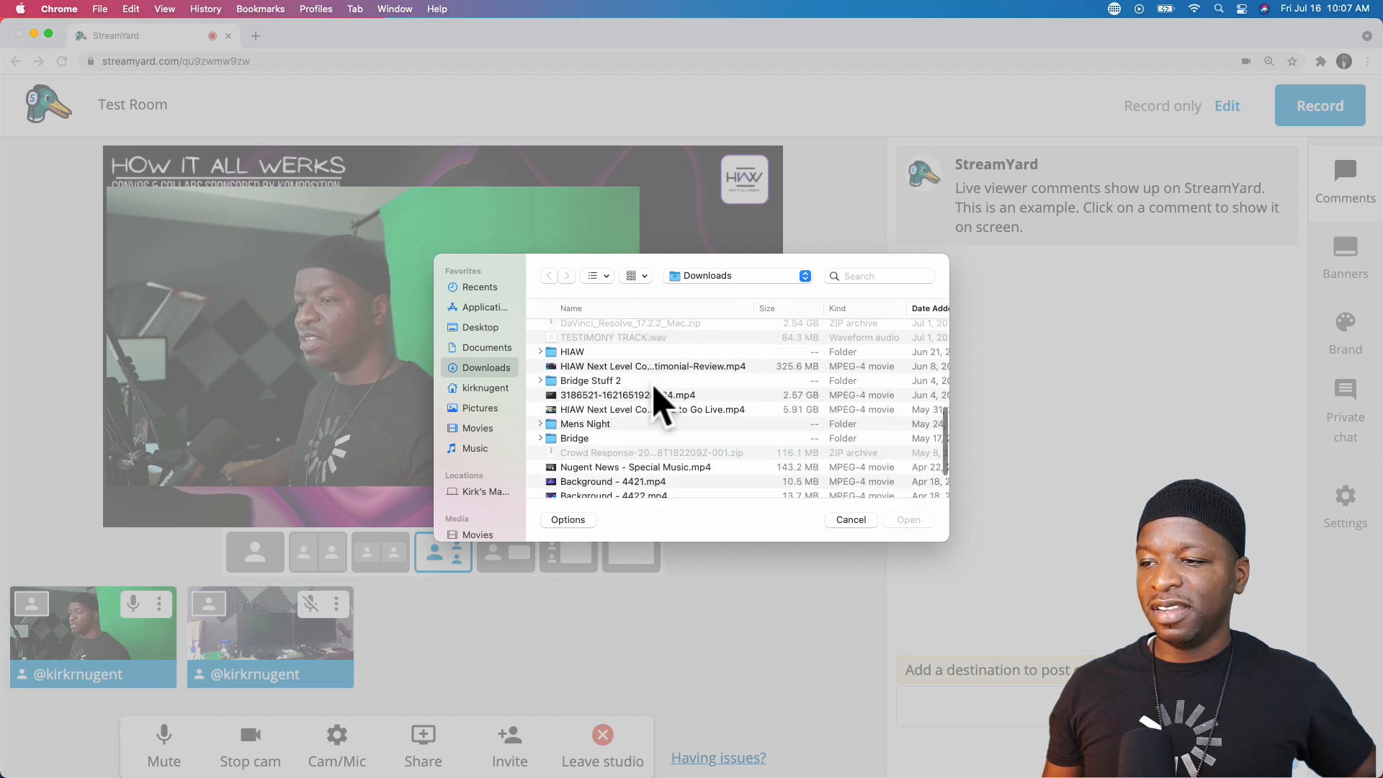
left_click(636, 418)
left_click(910, 521)
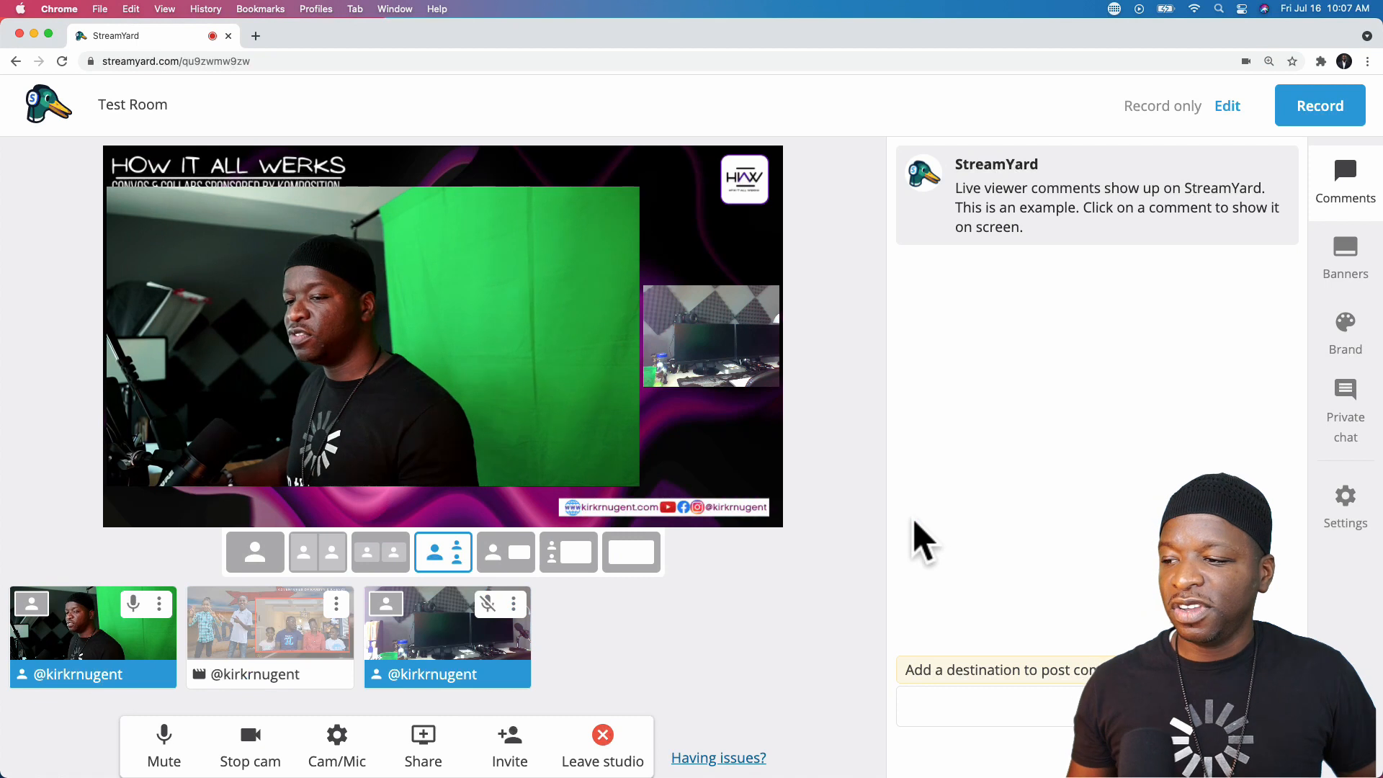
mouse_move(231, 637)
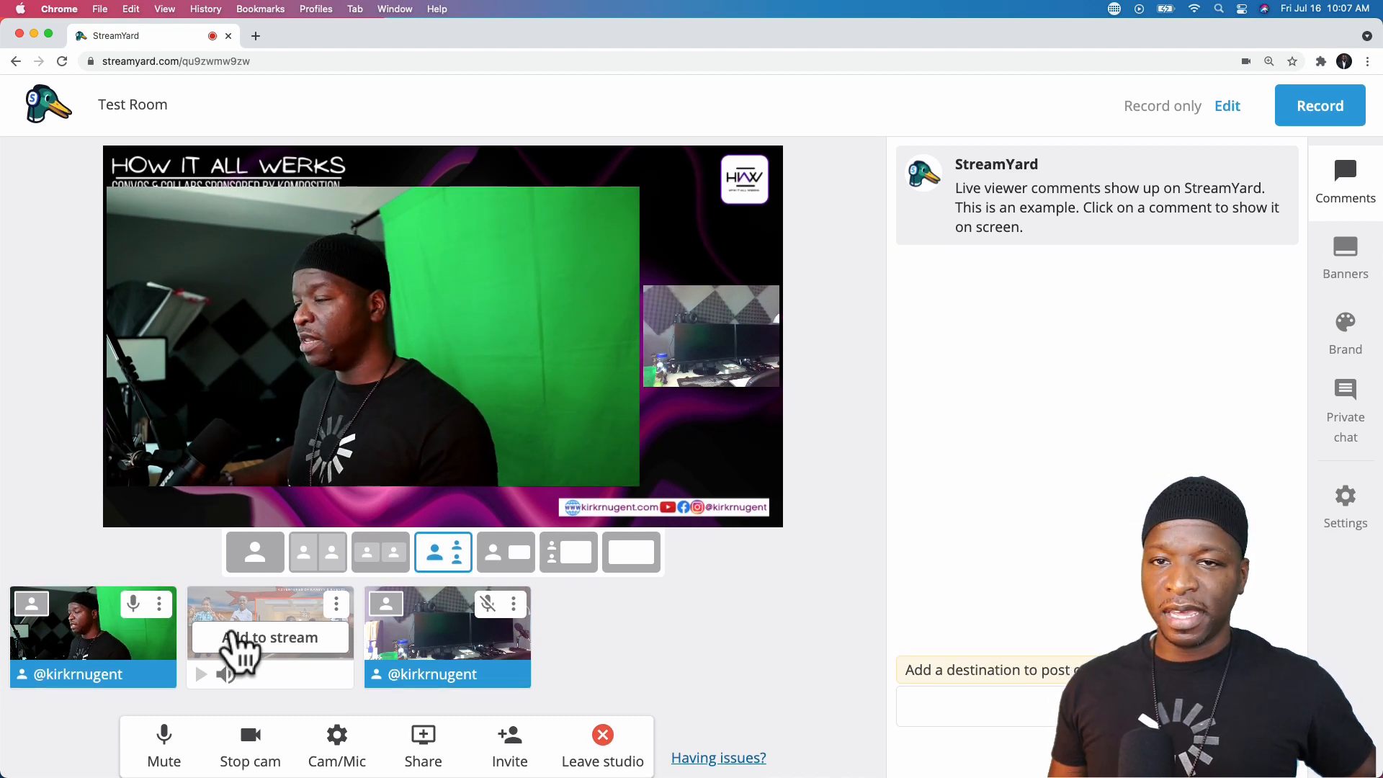
- Put the Nugent News video on stage, adjust its volume, and scrub to 0:33 then 0:21
left_click(238, 638)
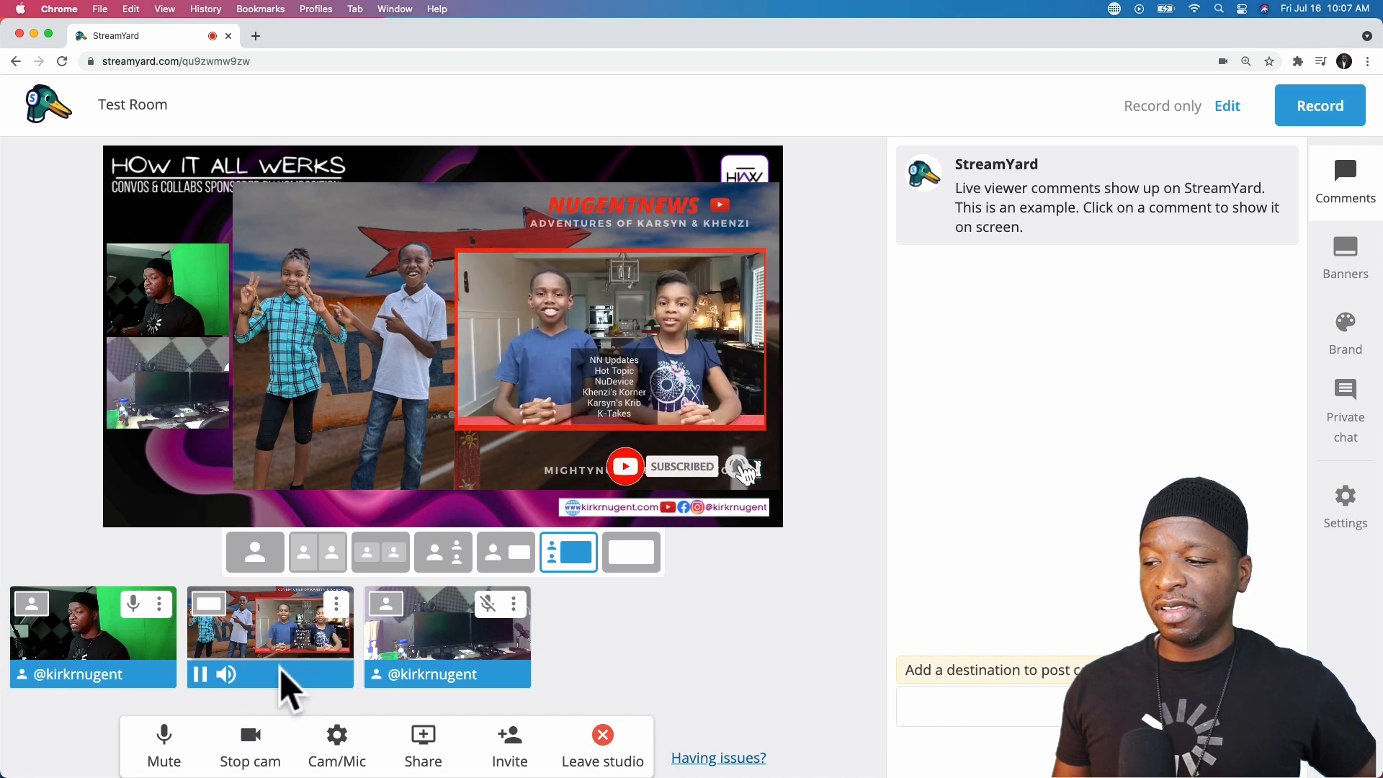
left_click(260, 674)
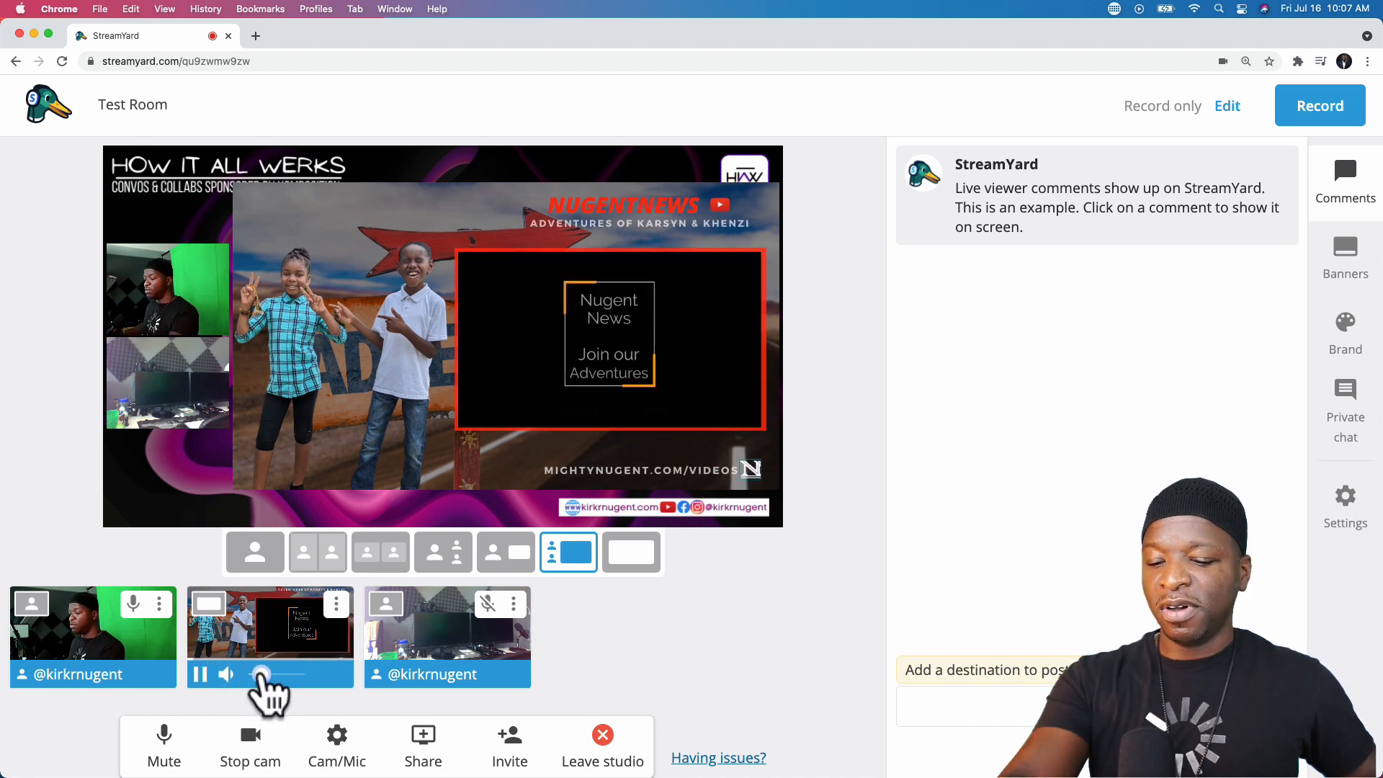
left_click_drag(261, 676, 288, 677)
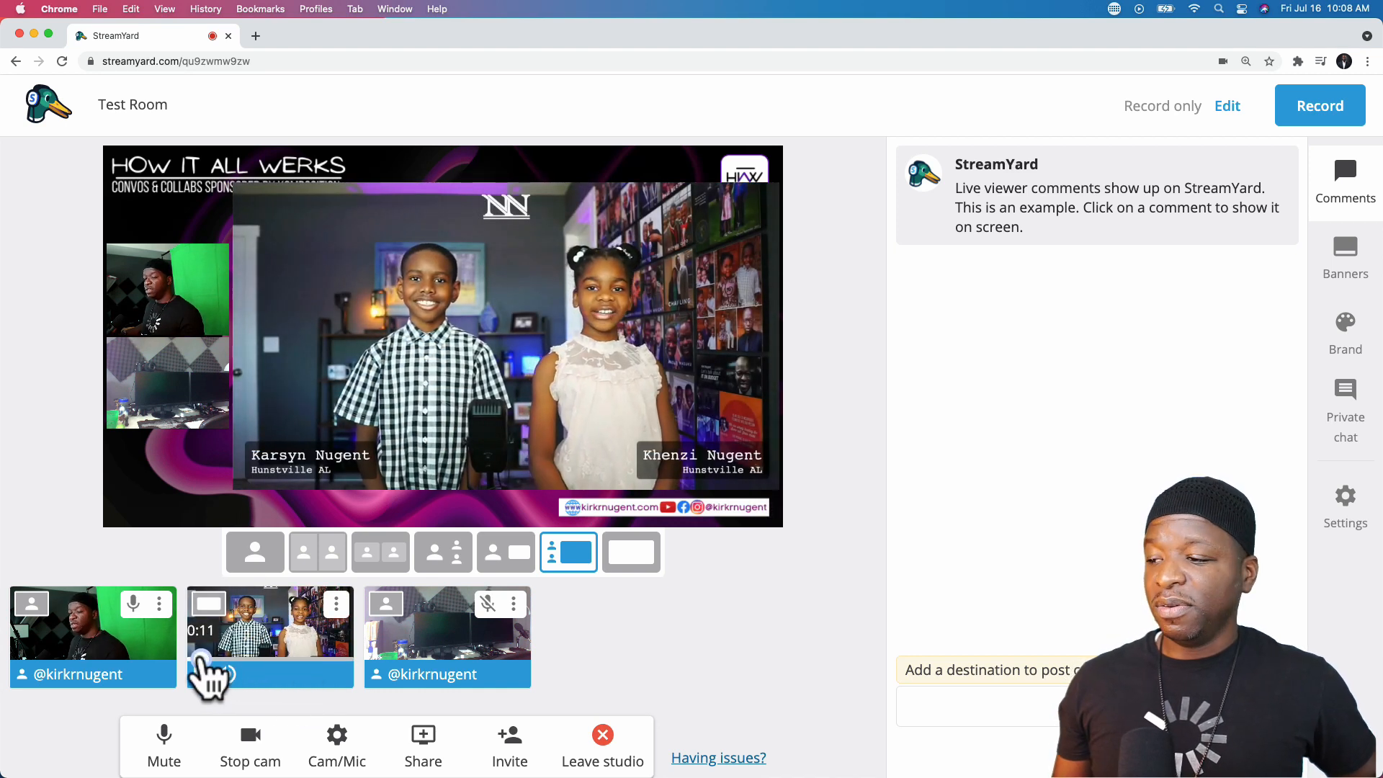
mouse_move(203, 657)
left_mouse_down()
mouse_move(262, 659)
mouse_move(226, 661)
left_mouse_up()
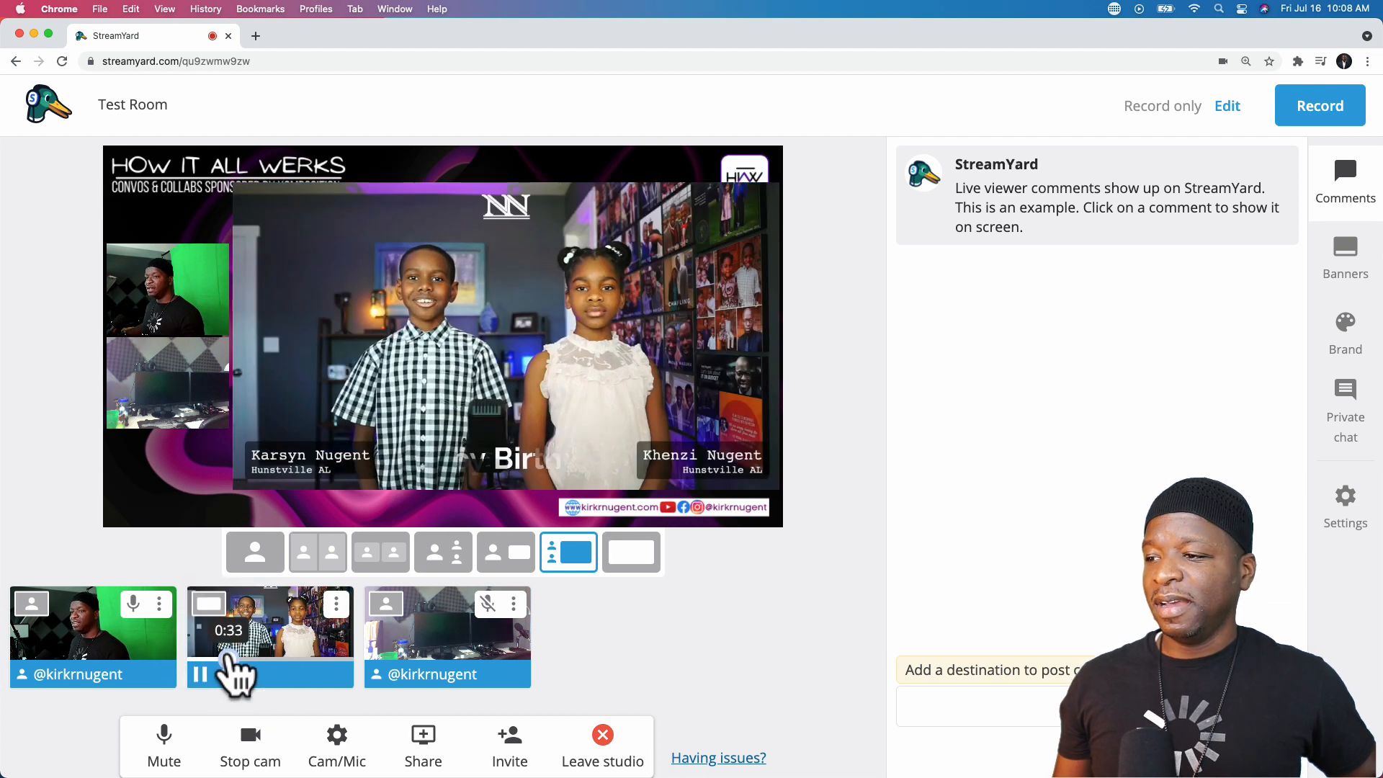
left_click_drag(225, 657, 262, 676)
mouse_move(227, 675)
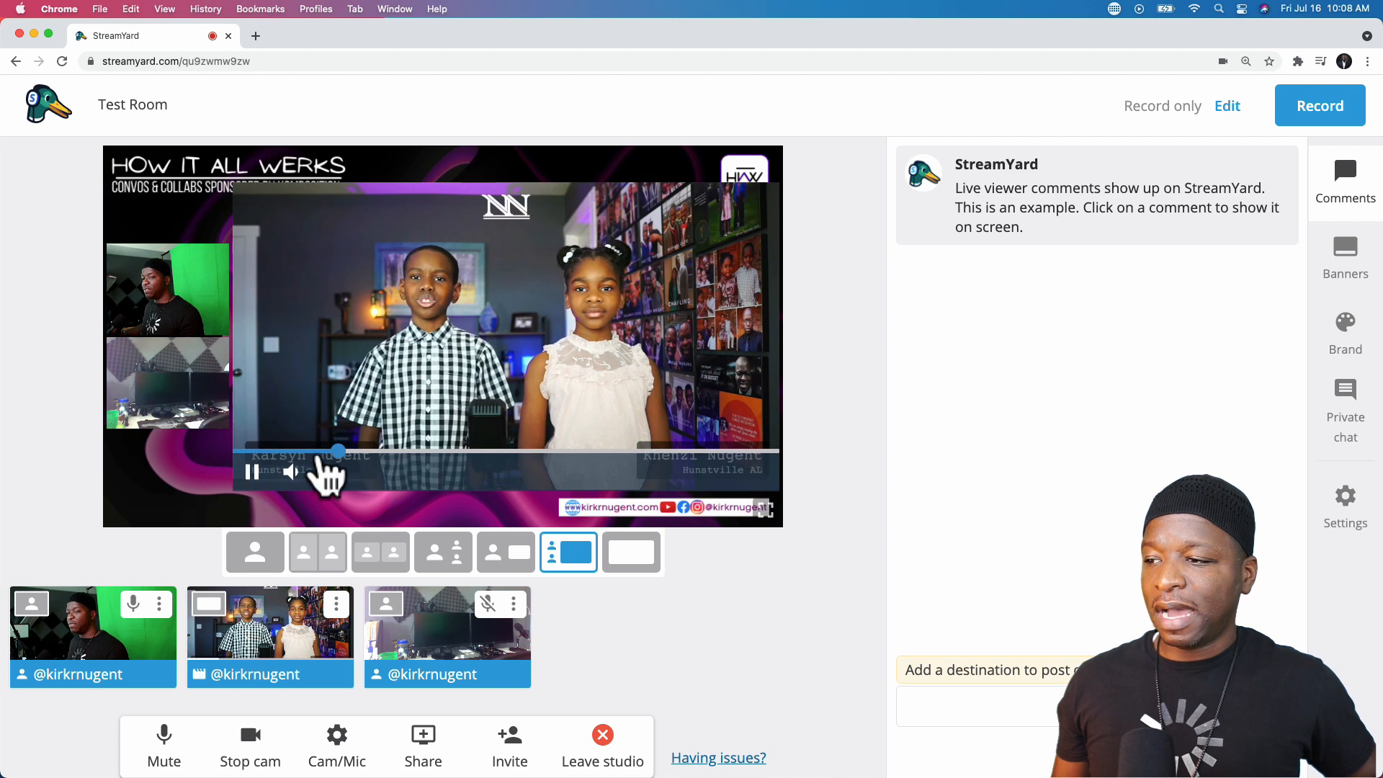
- Adjust the video's volume on stage and skip to about 1:01, then rewind to 0:35
left_click(333, 472)
left_click_drag(353, 452, 434, 461)
left_click_drag(414, 452, 373, 452)
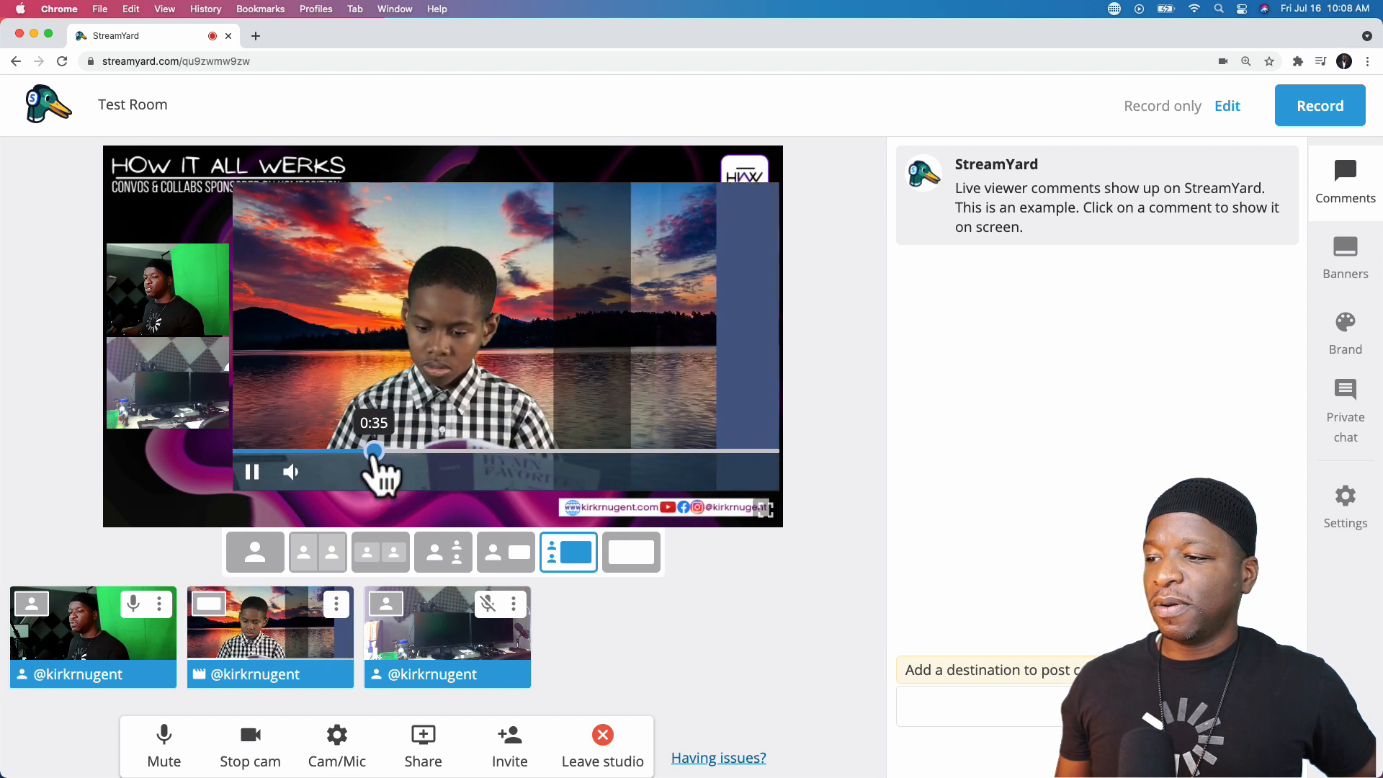
mouse_move(293, 642)
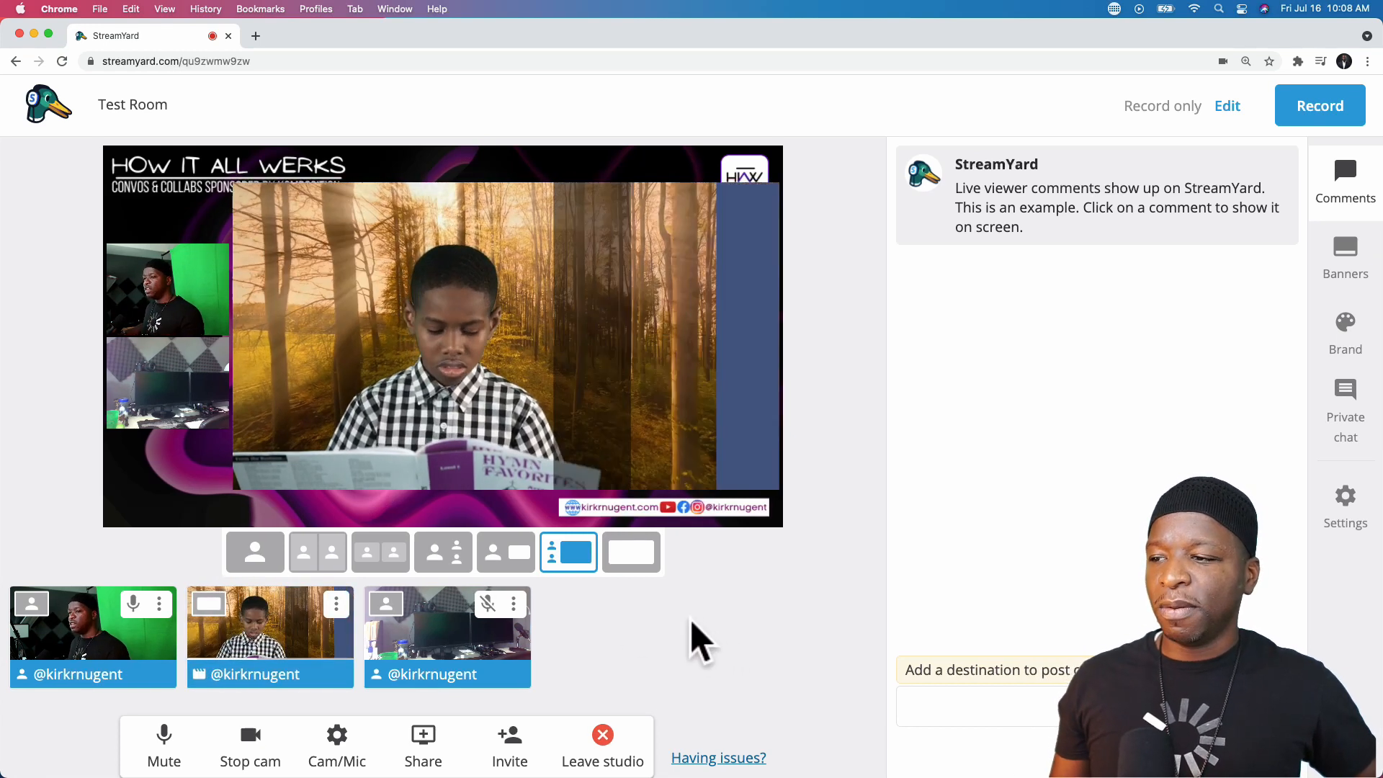
- Cycle through the inset, sidebar and full-stage video layouts, ending with both cameras side by side
left_click(509, 552)
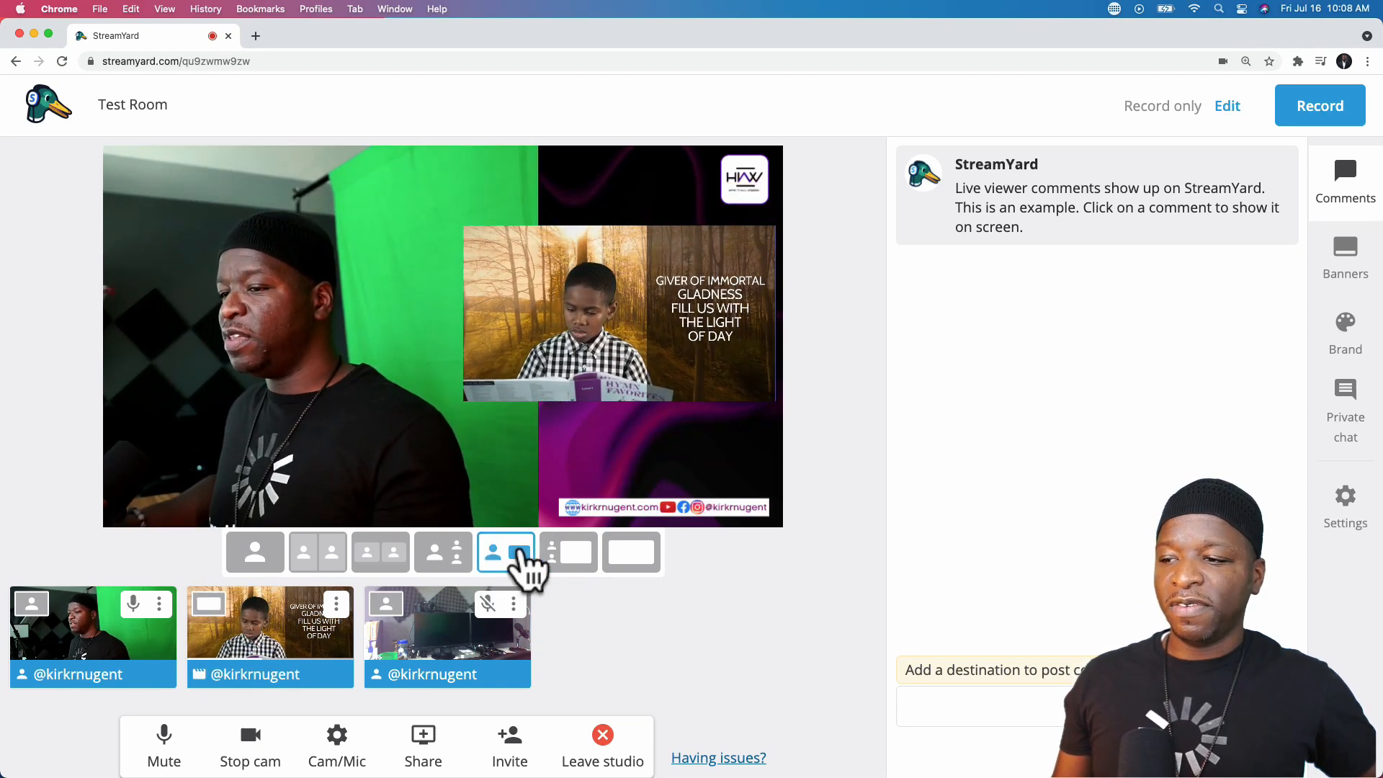
left_click(569, 552)
left_click(613, 553)
left_click(569, 553)
left_click(508, 551)
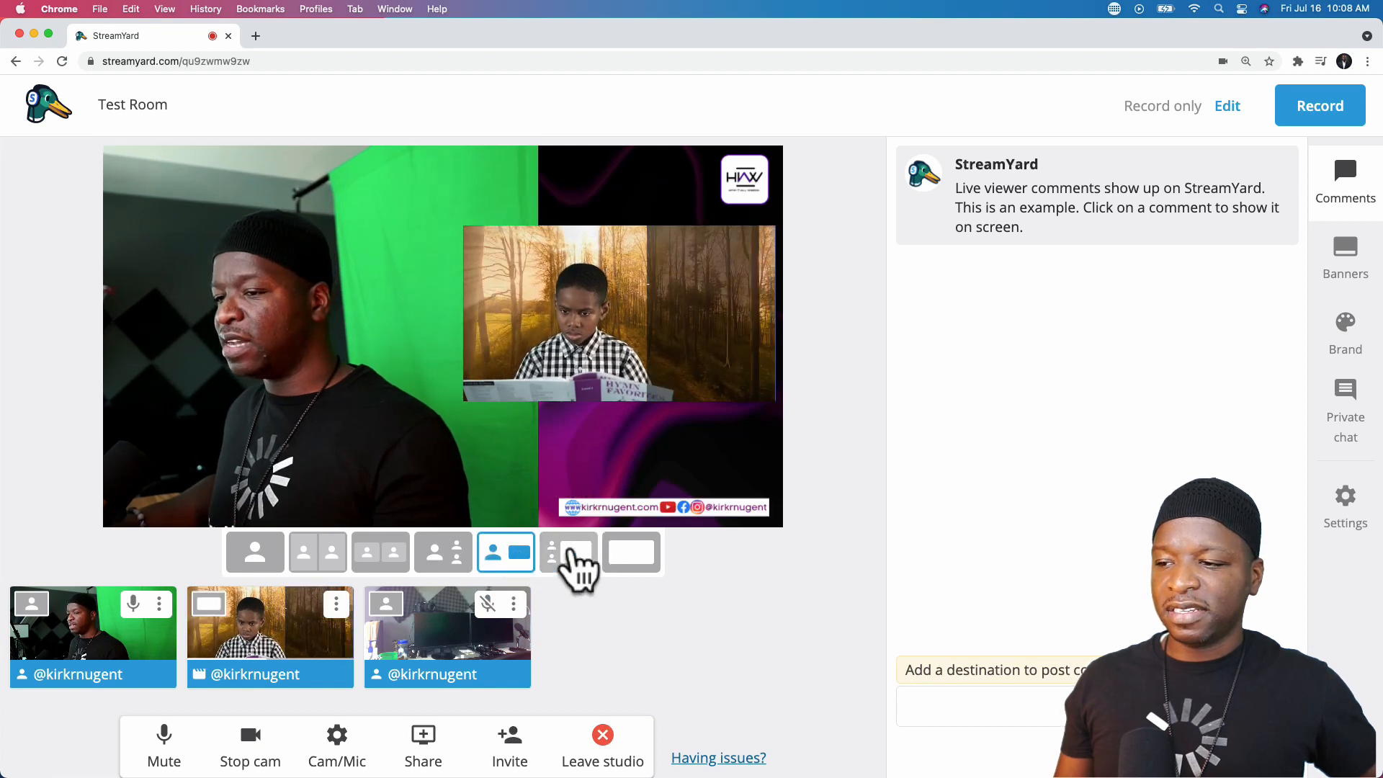
left_click(569, 554)
left_click(627, 553)
left_click(504, 553)
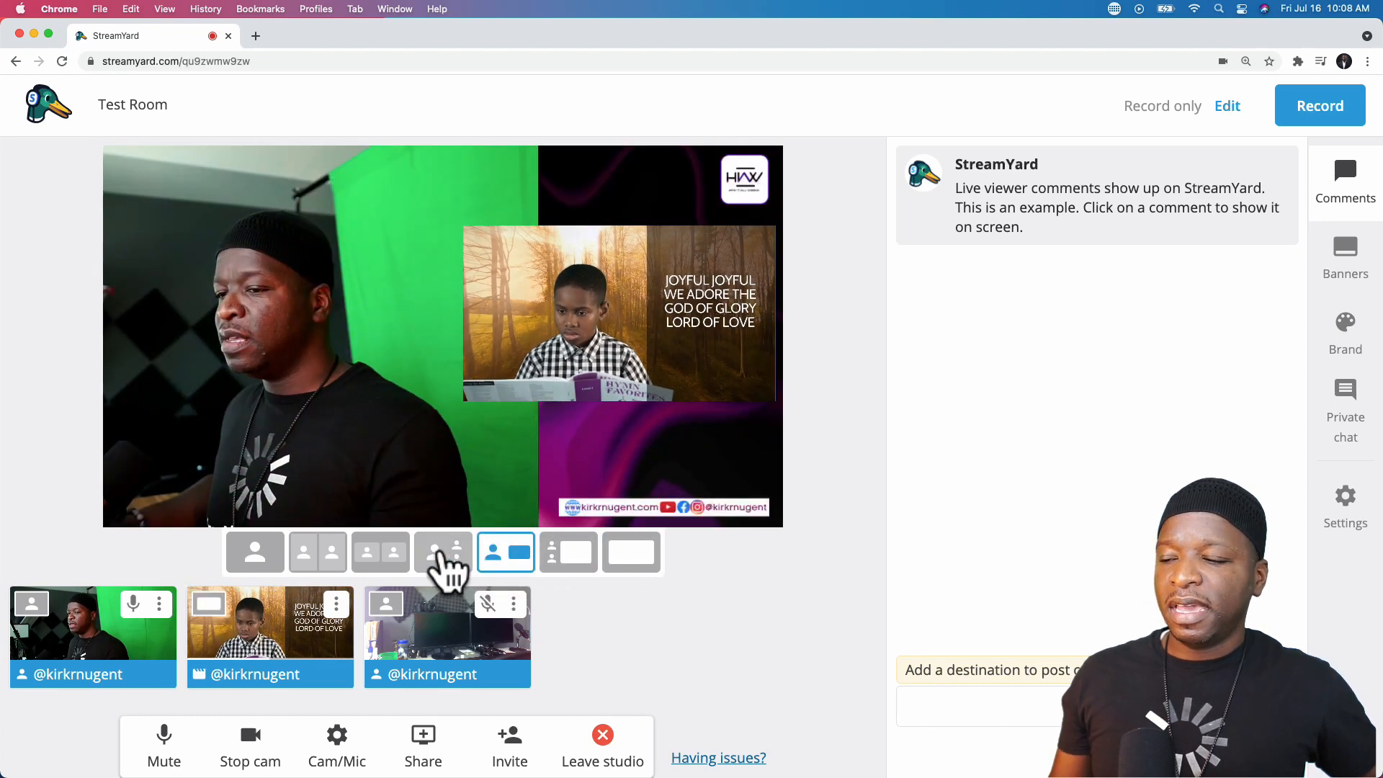
left_click(442, 555)
left_click(395, 562)
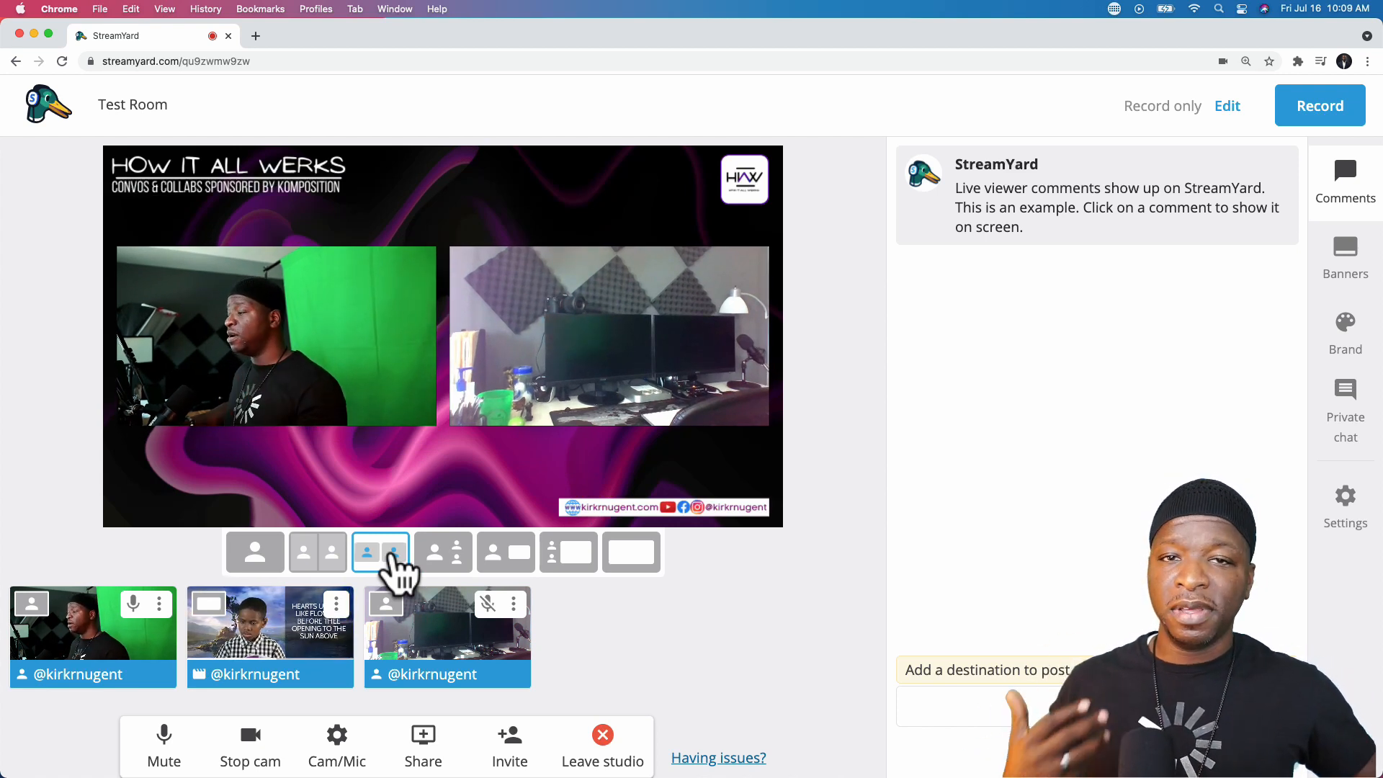
- Raise the video's volume and frame both cameras side by side over the branded background
mouse_move(243, 669)
left_click_drag(257, 677, 275, 679)
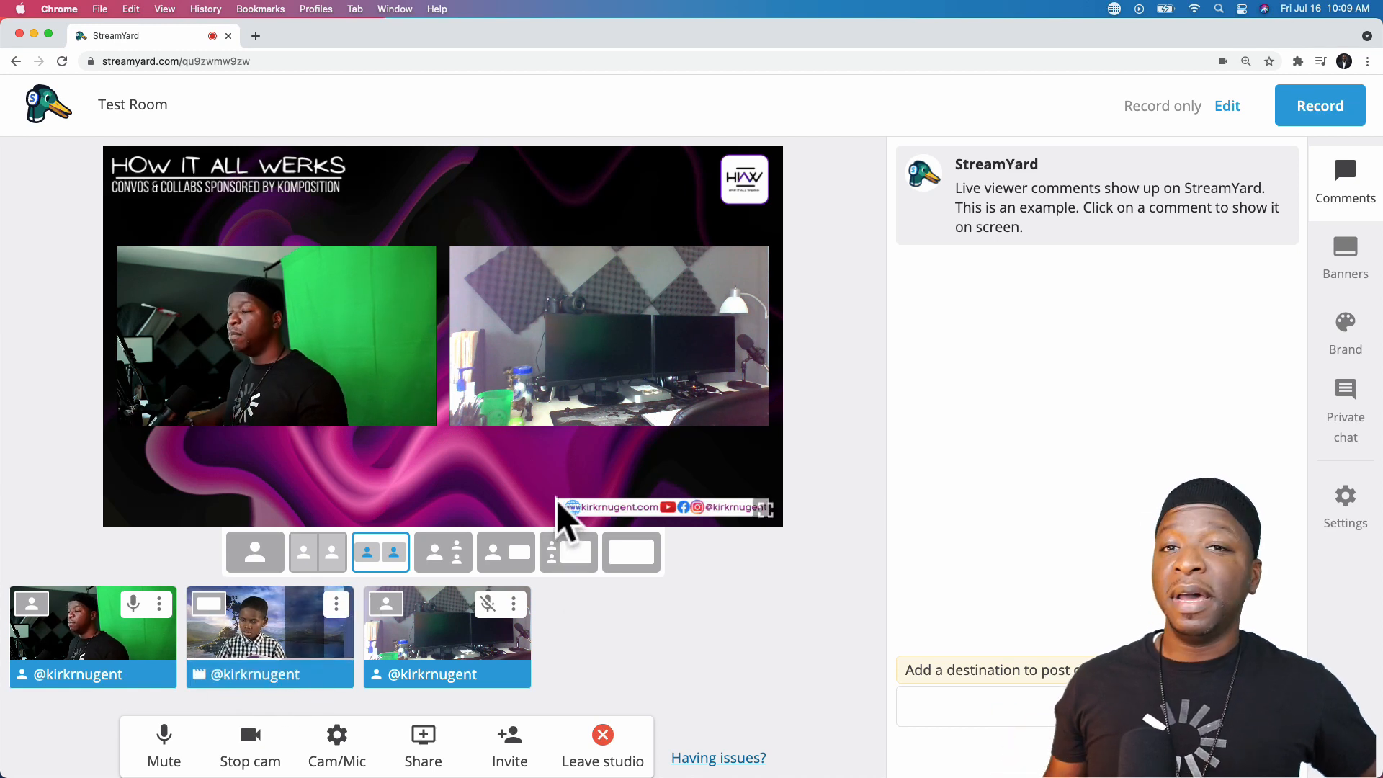
left_click(318, 569)
left_click(264, 556)
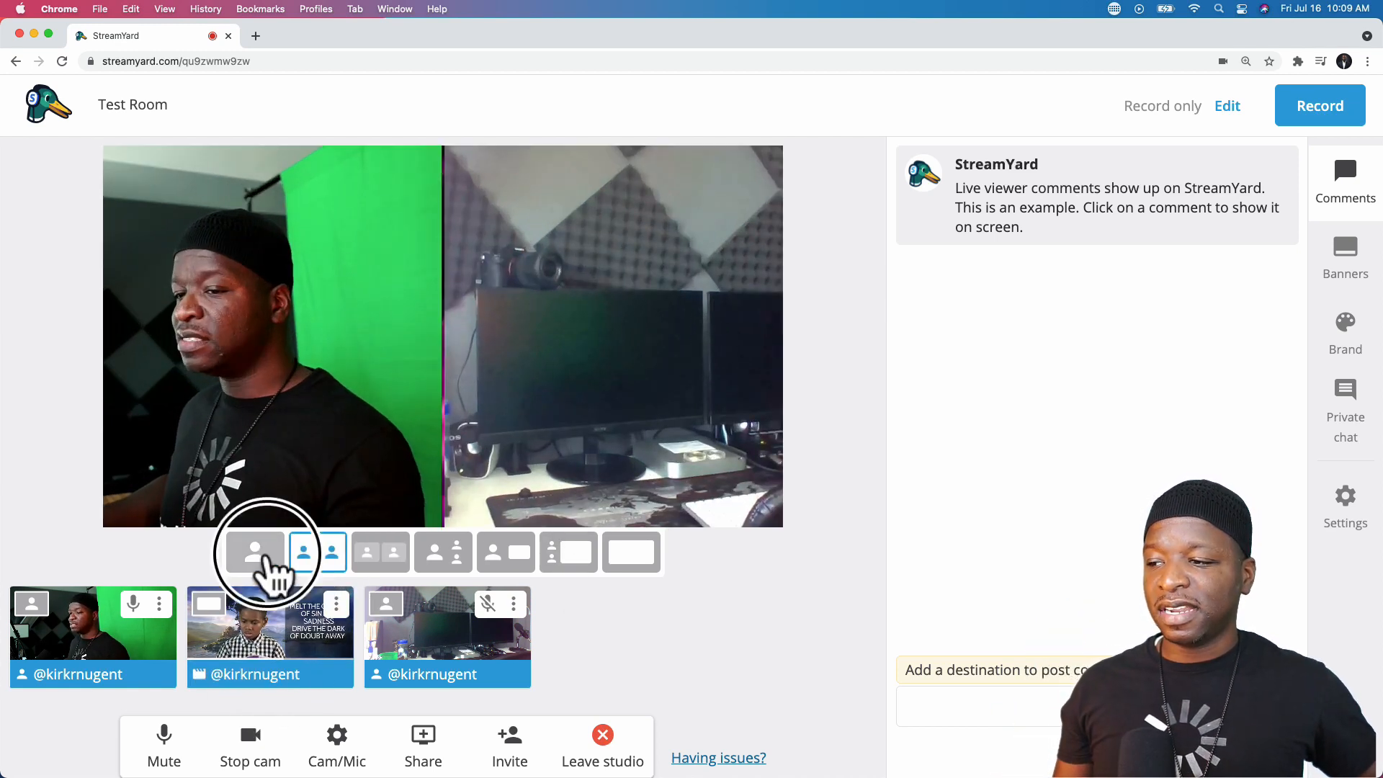
left_click(328, 566)
left_click(370, 563)
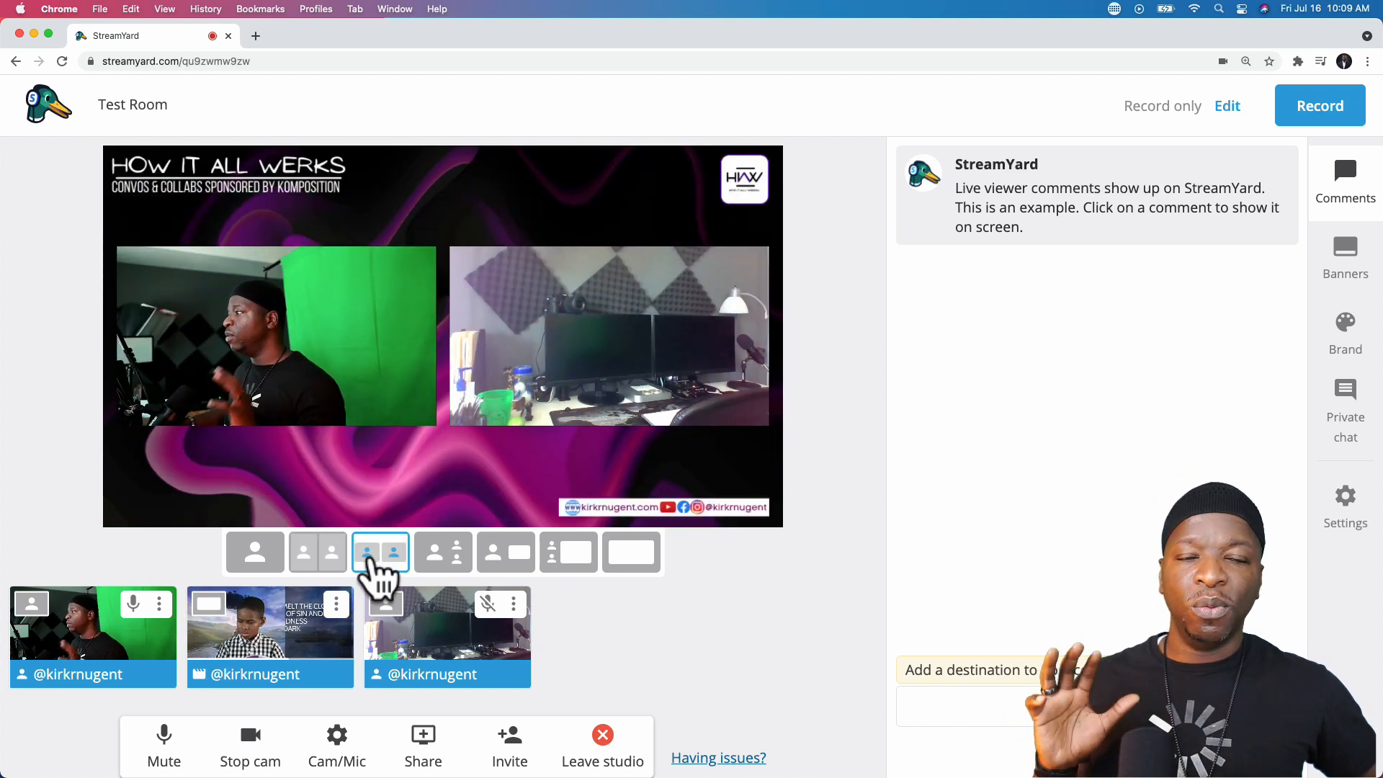
mouse_move(306, 688)
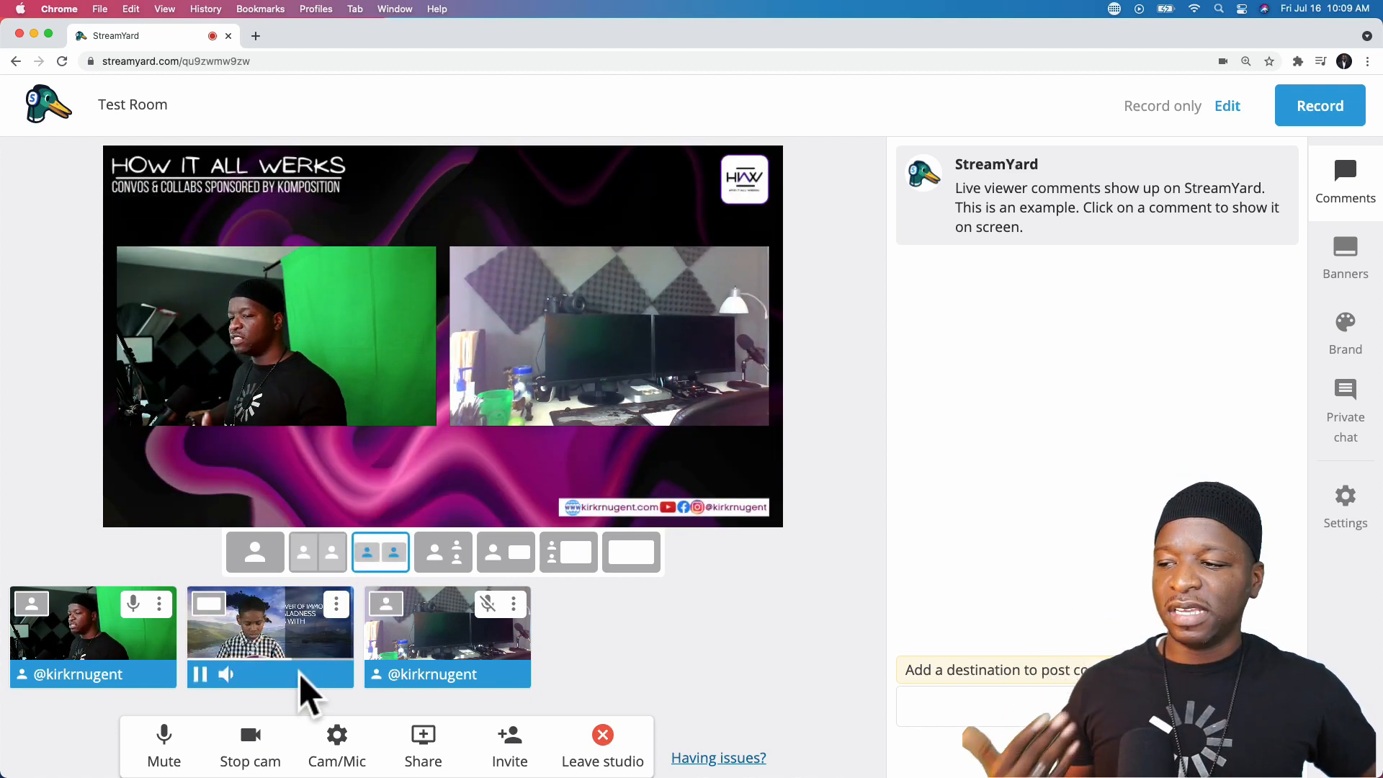
- Lower the hymn video's volume slightly, take it off stage, and remove it from the studio
mouse_move(231, 676)
left_click_drag(272, 675, 266, 678)
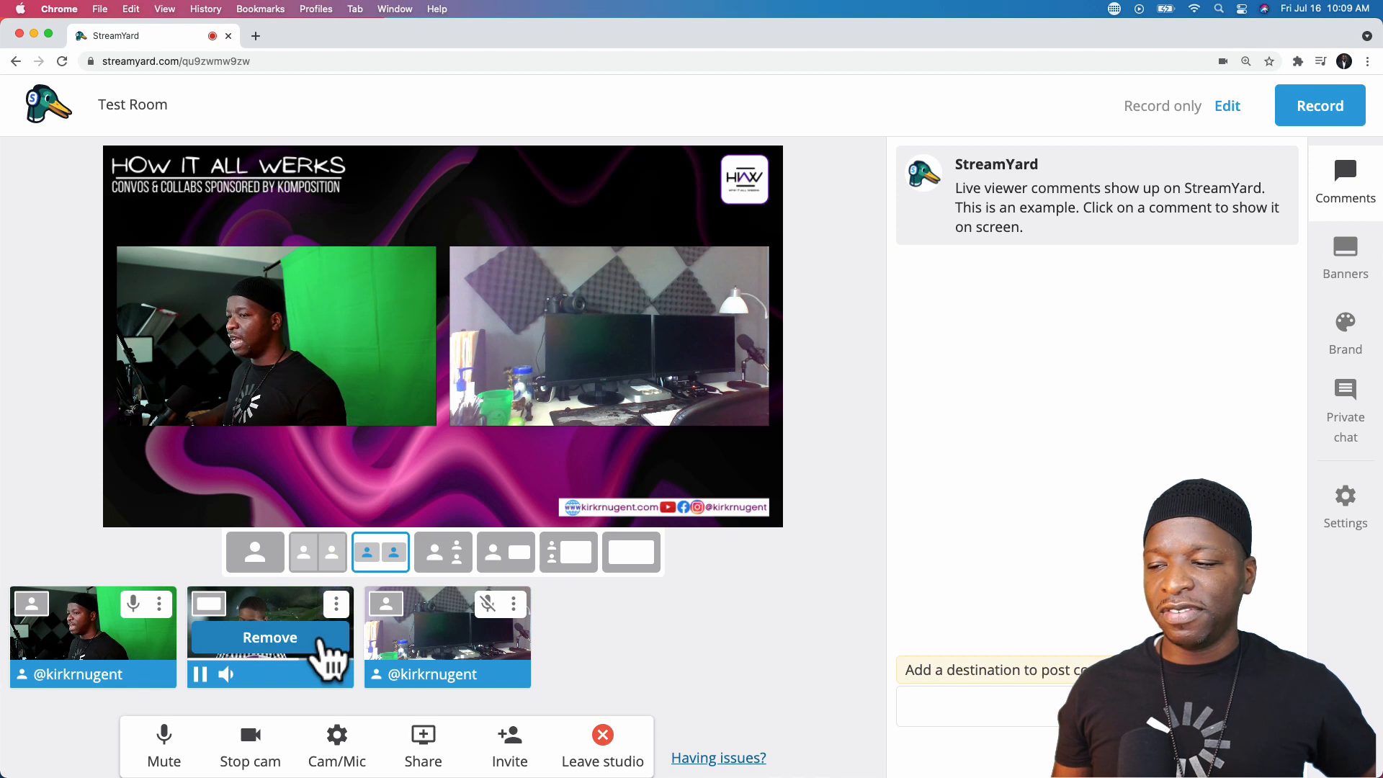
left_click(276, 643)
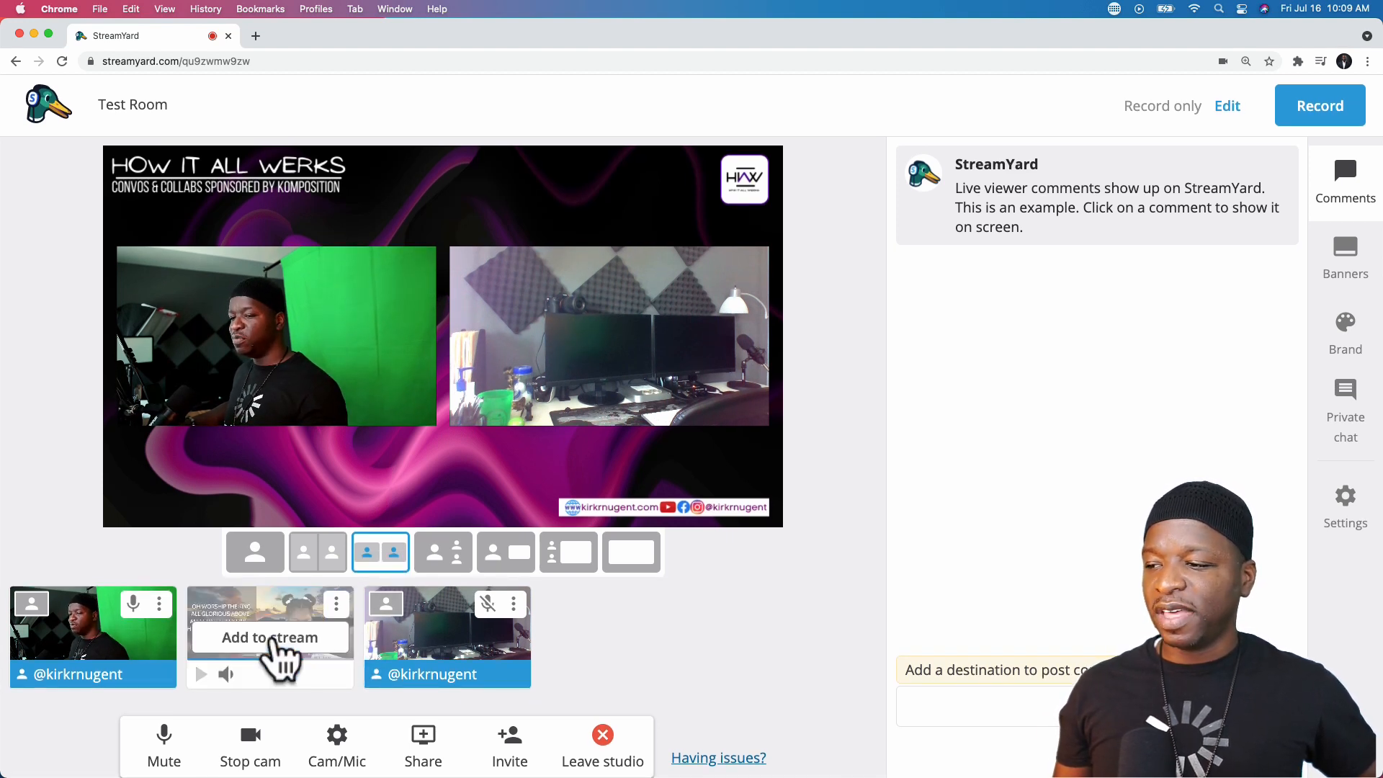
left_click(337, 606)
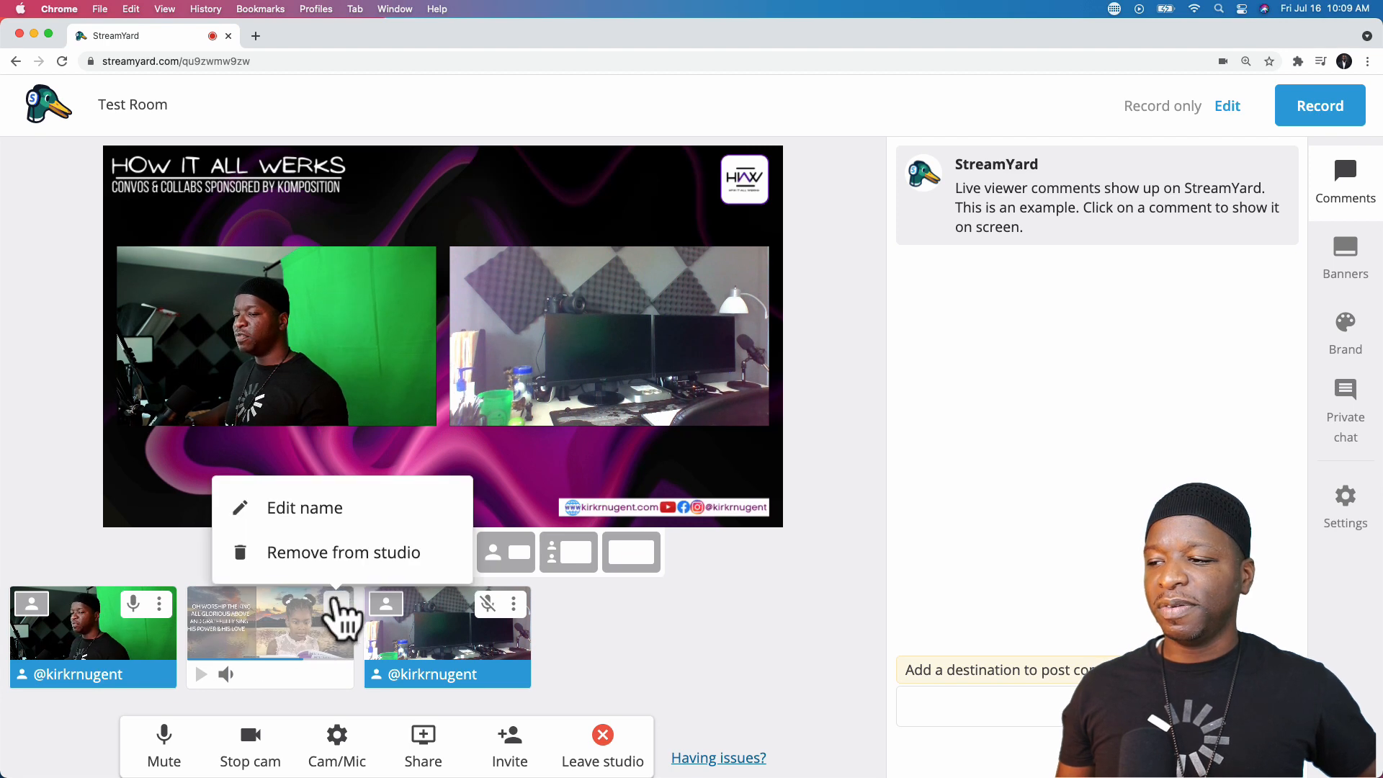
left_click(360, 561)
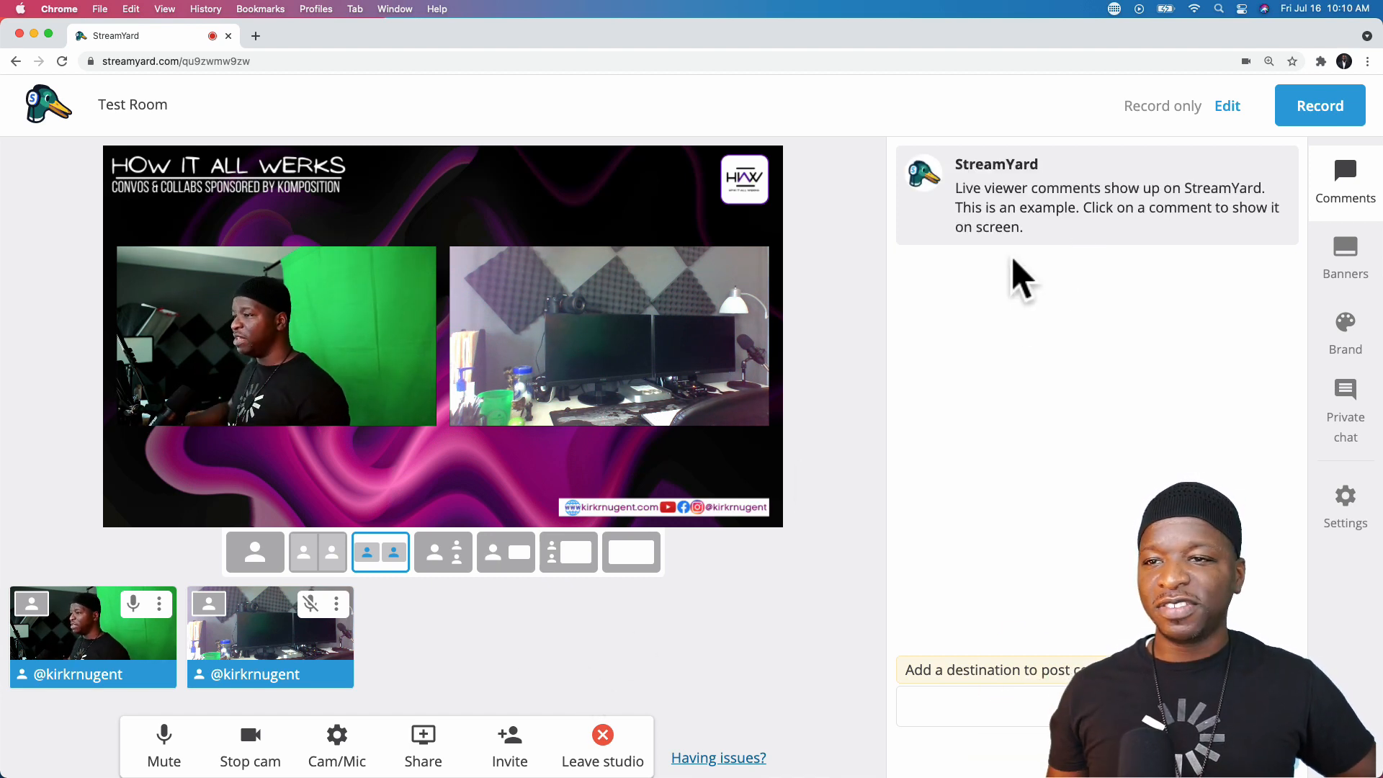
- Show the sample comment on stage and choose the Bubble theme after trying Minimal, Default and Block
mouse_move(1092, 238)
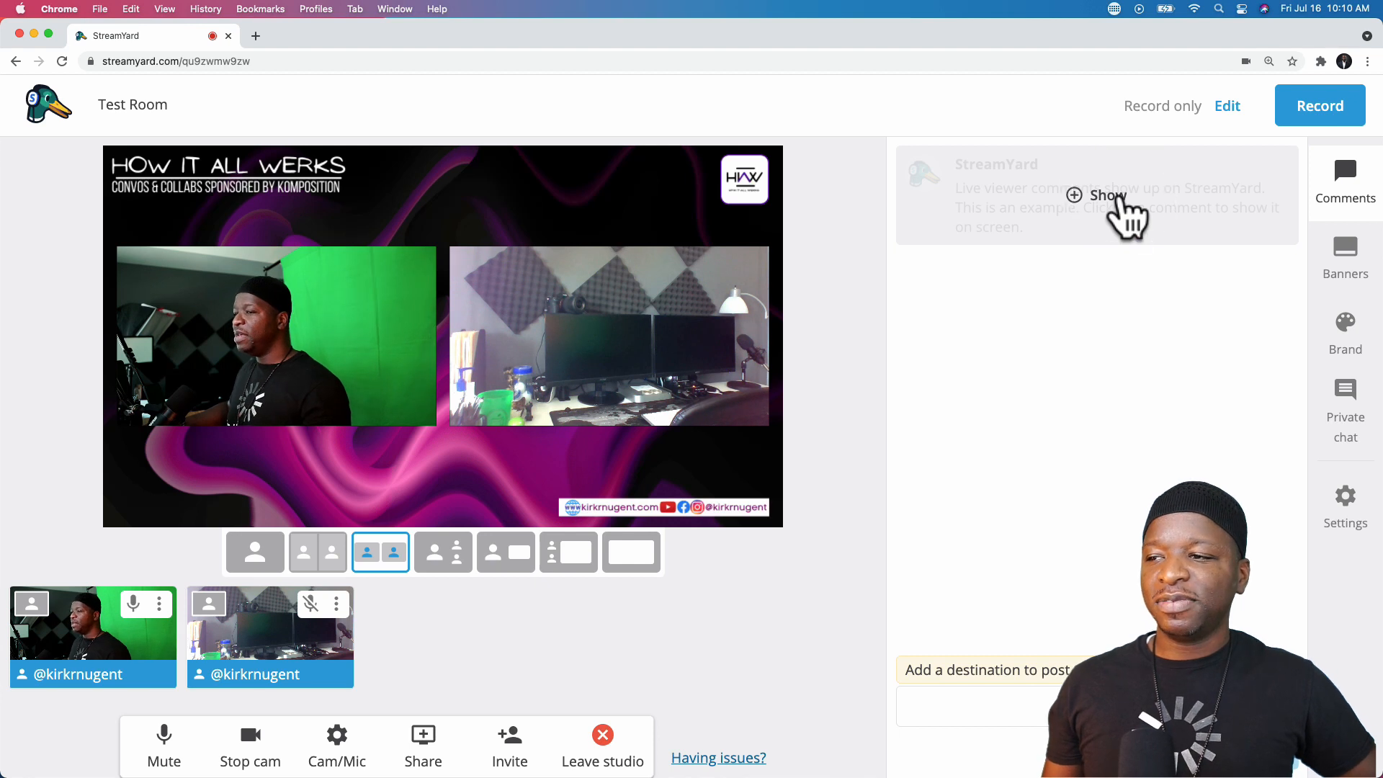
left_click(1103, 196)
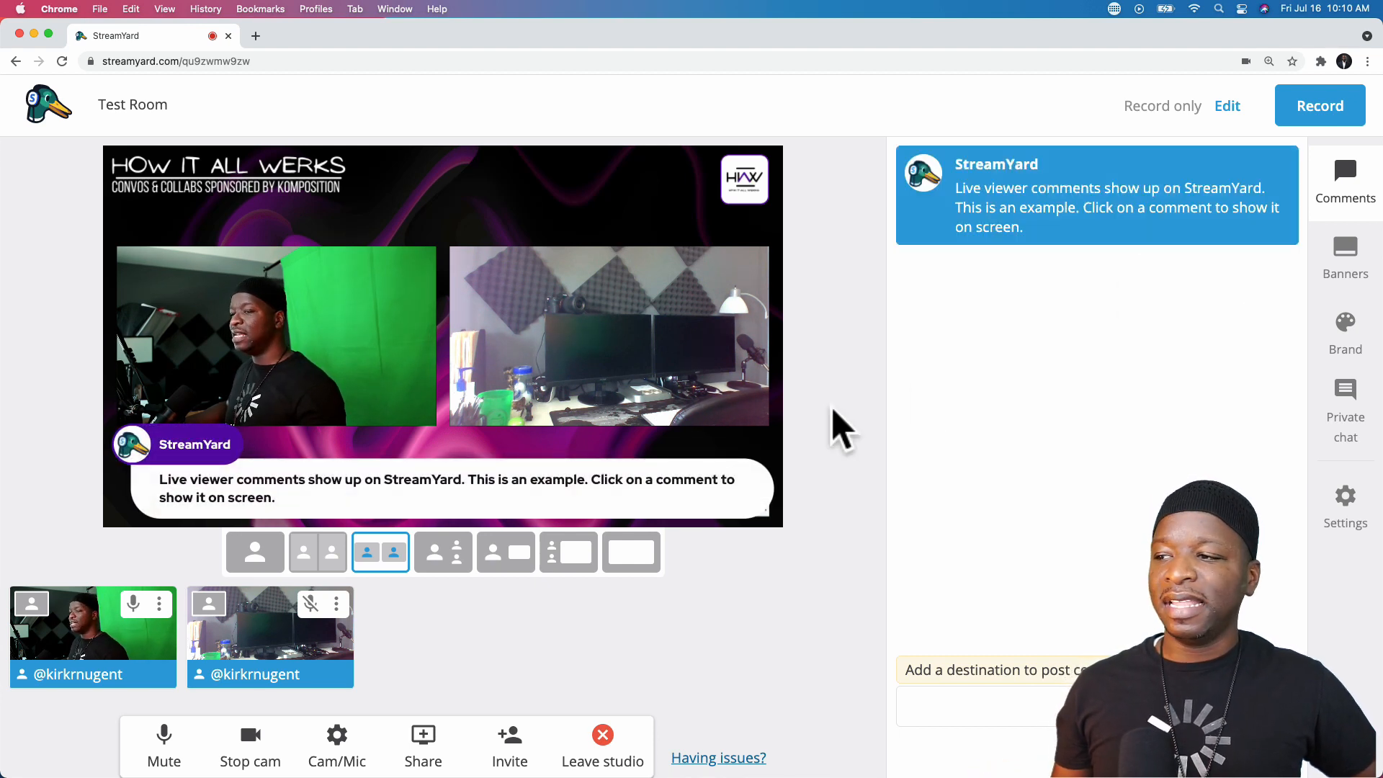
left_click(1345, 333)
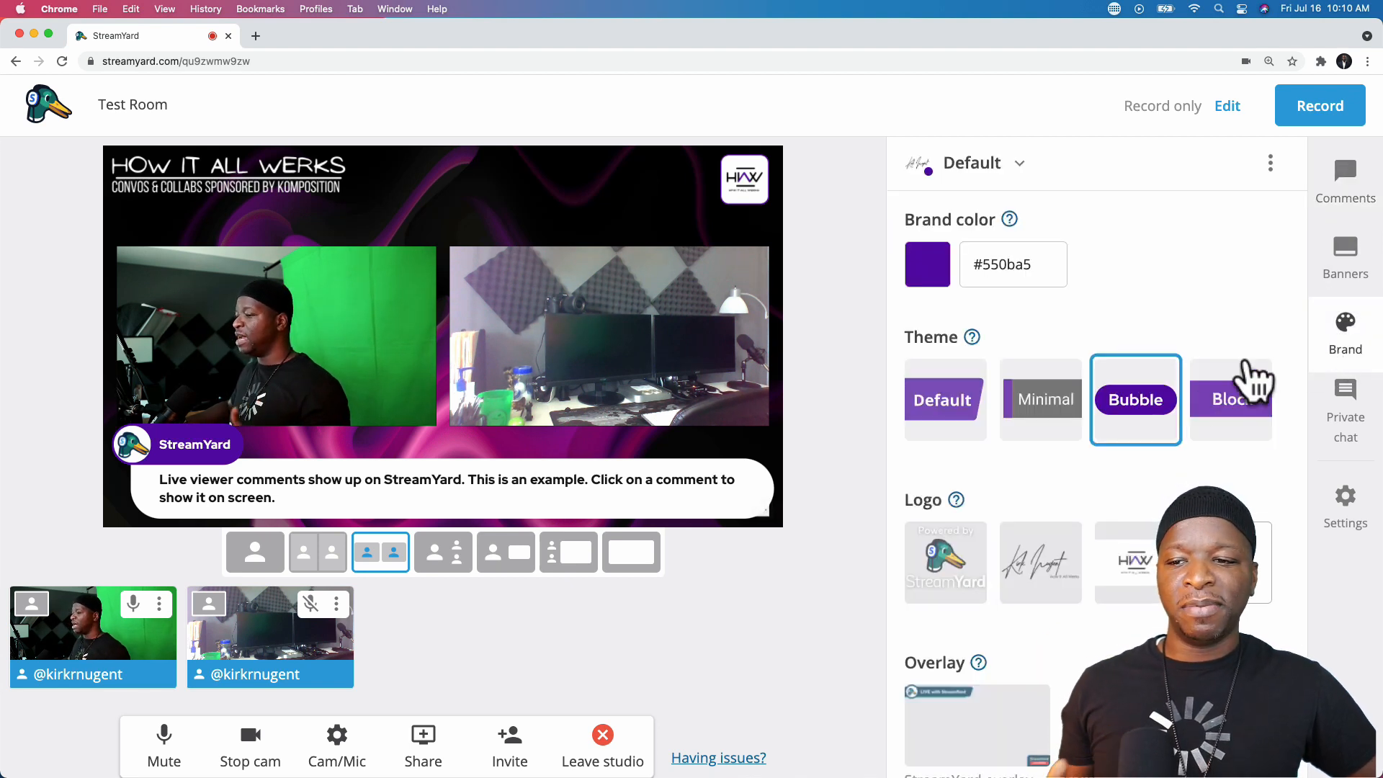
left_click(1059, 416)
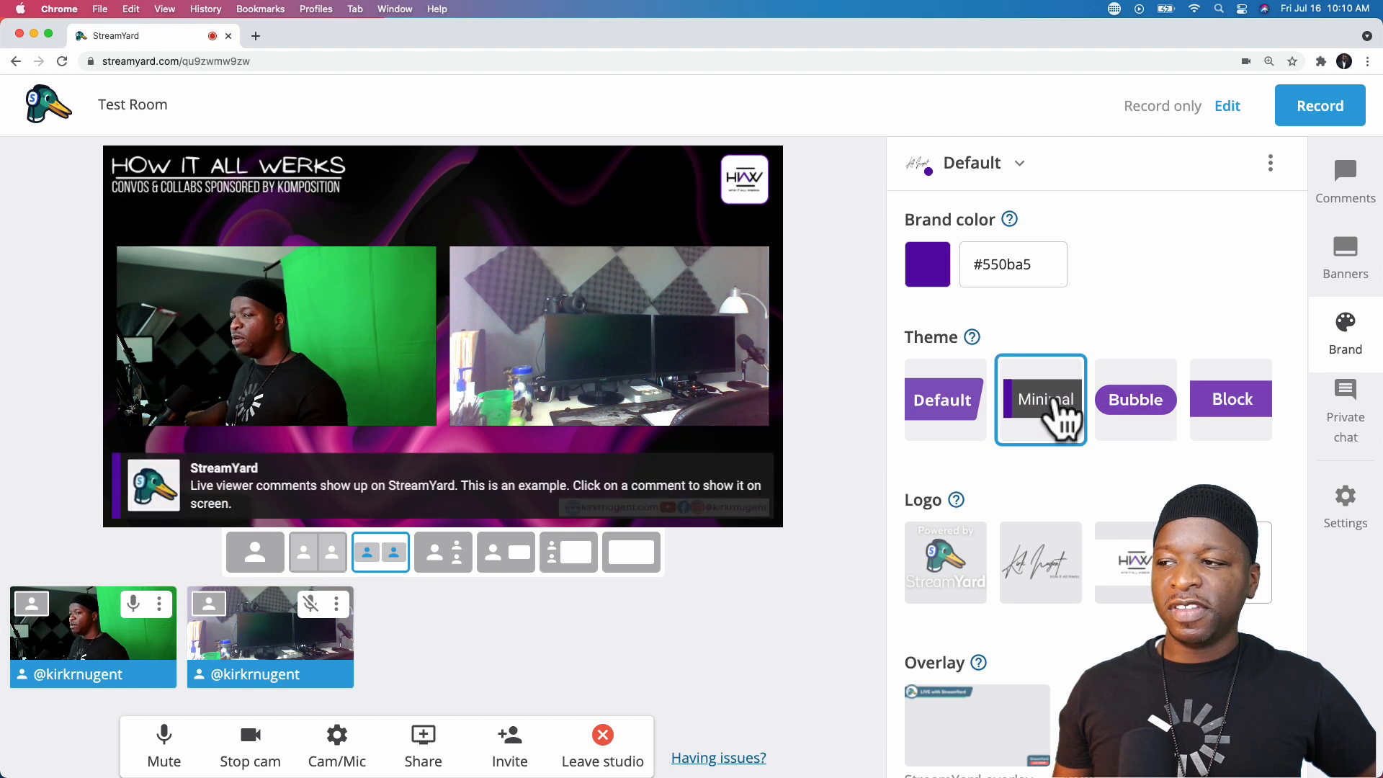
left_click(941, 427)
left_click(1019, 426)
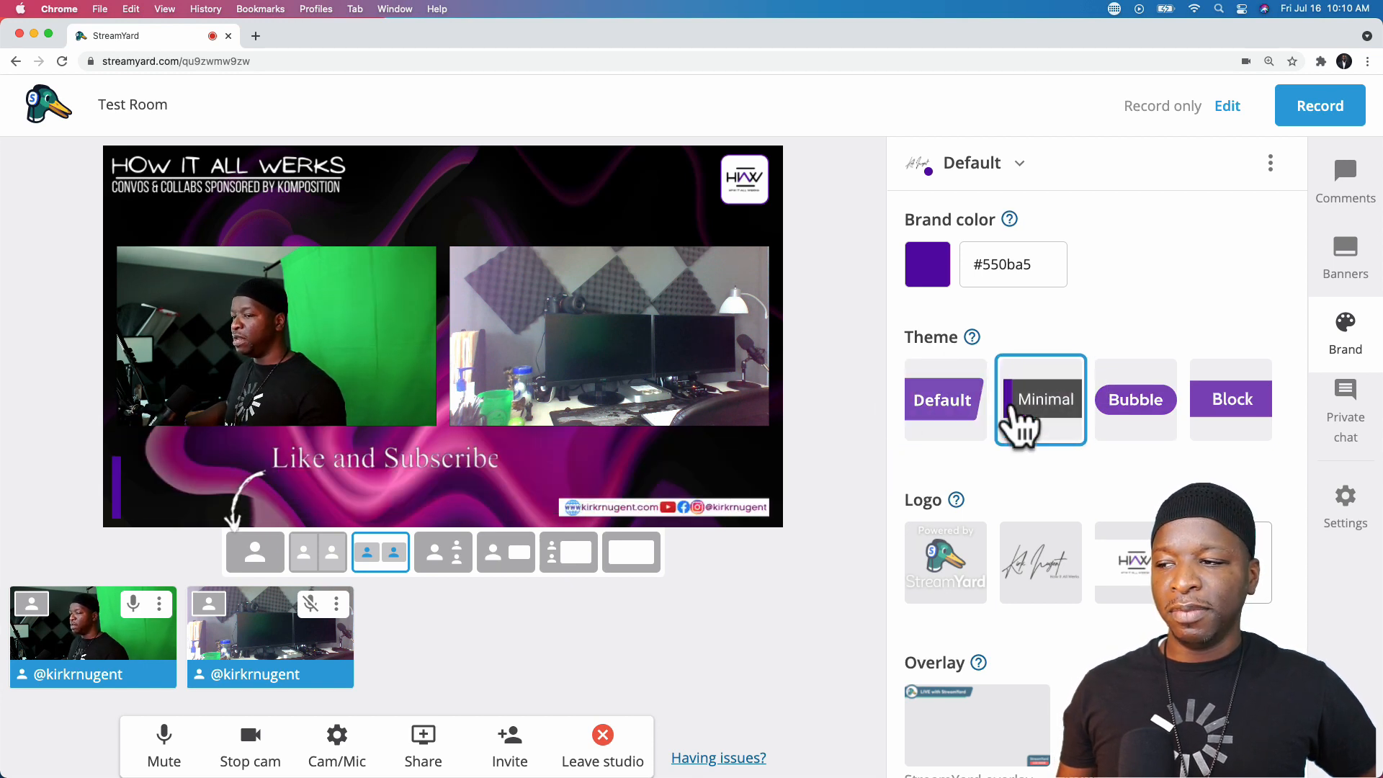
left_click(1125, 425)
left_click(1236, 403)
left_click(1150, 407)
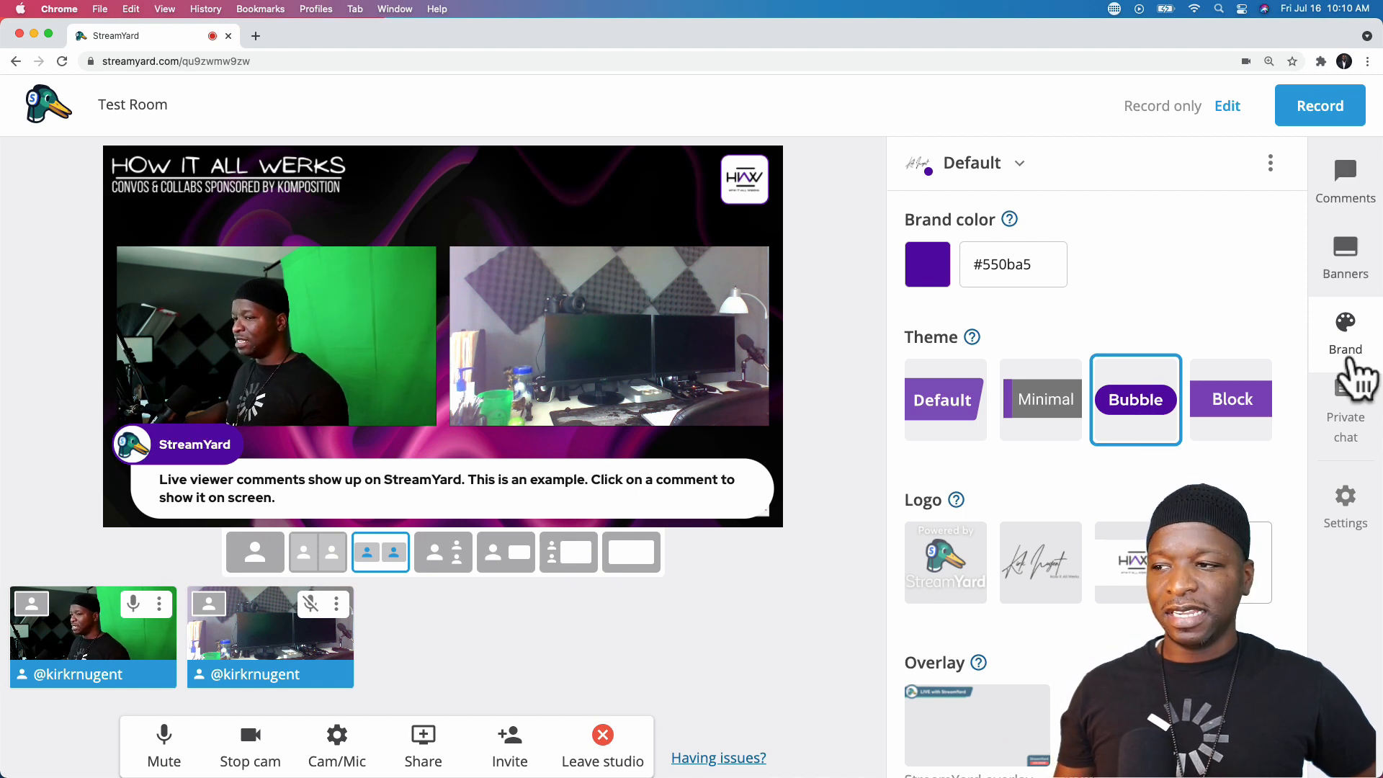
- Leave 'Shift videos up for comments/banners' off, then bring up the Bridge banner list
left_click(1342, 509)
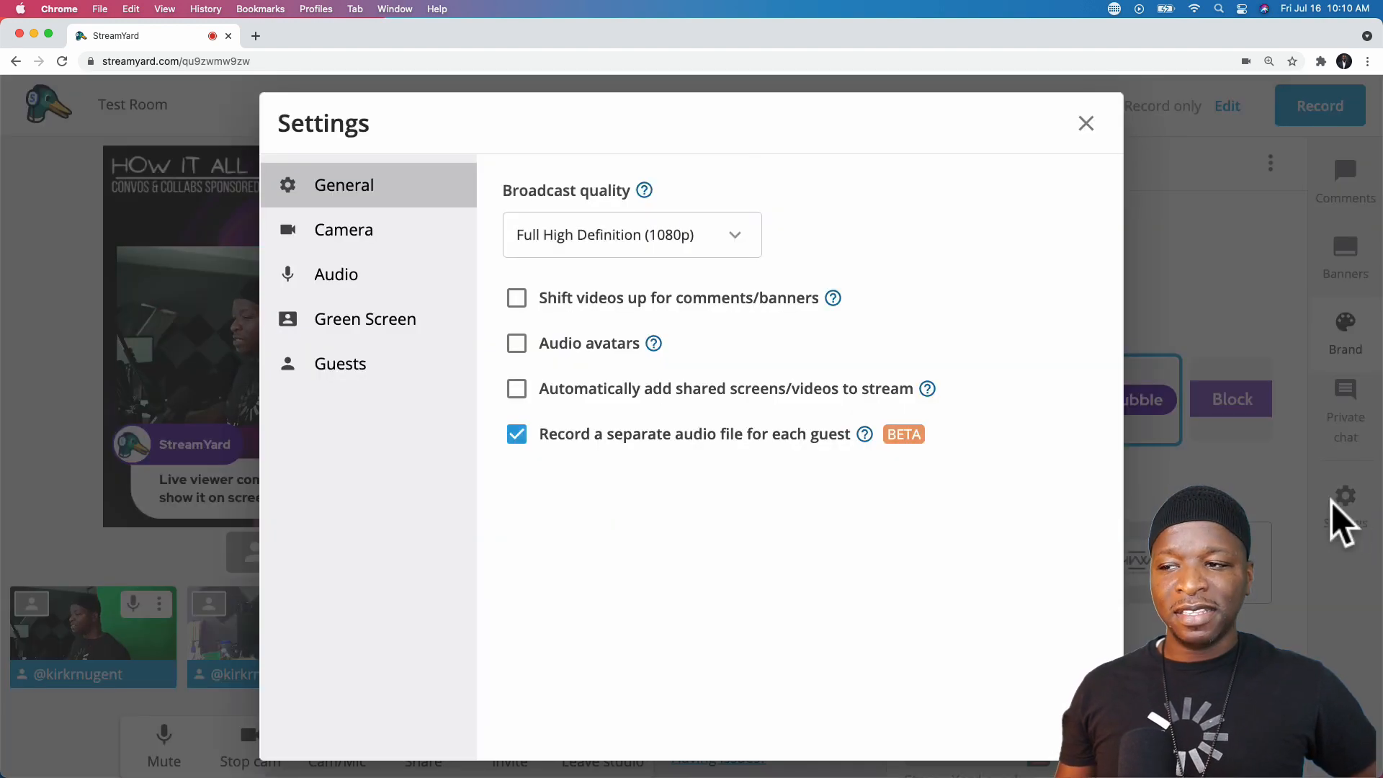
left_click(609, 299)
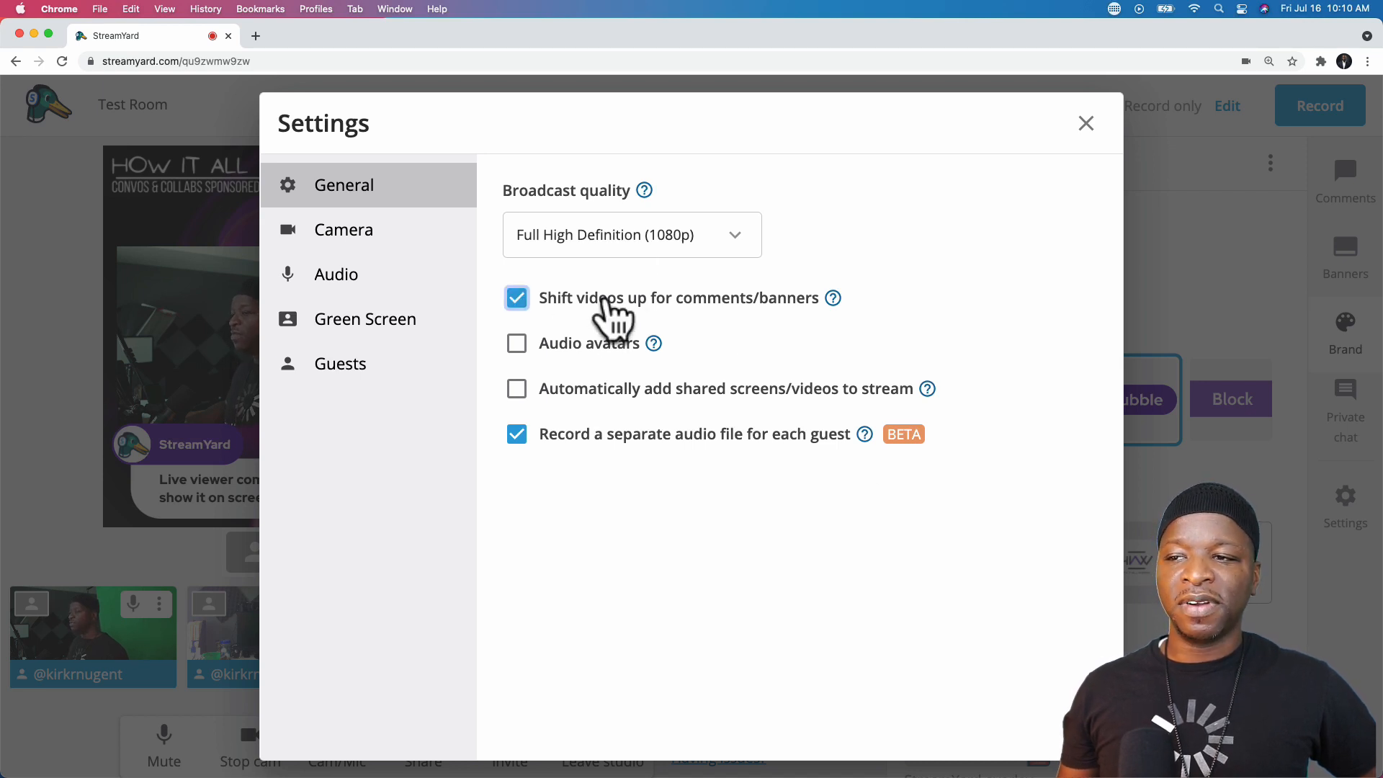
left_click(595, 302)
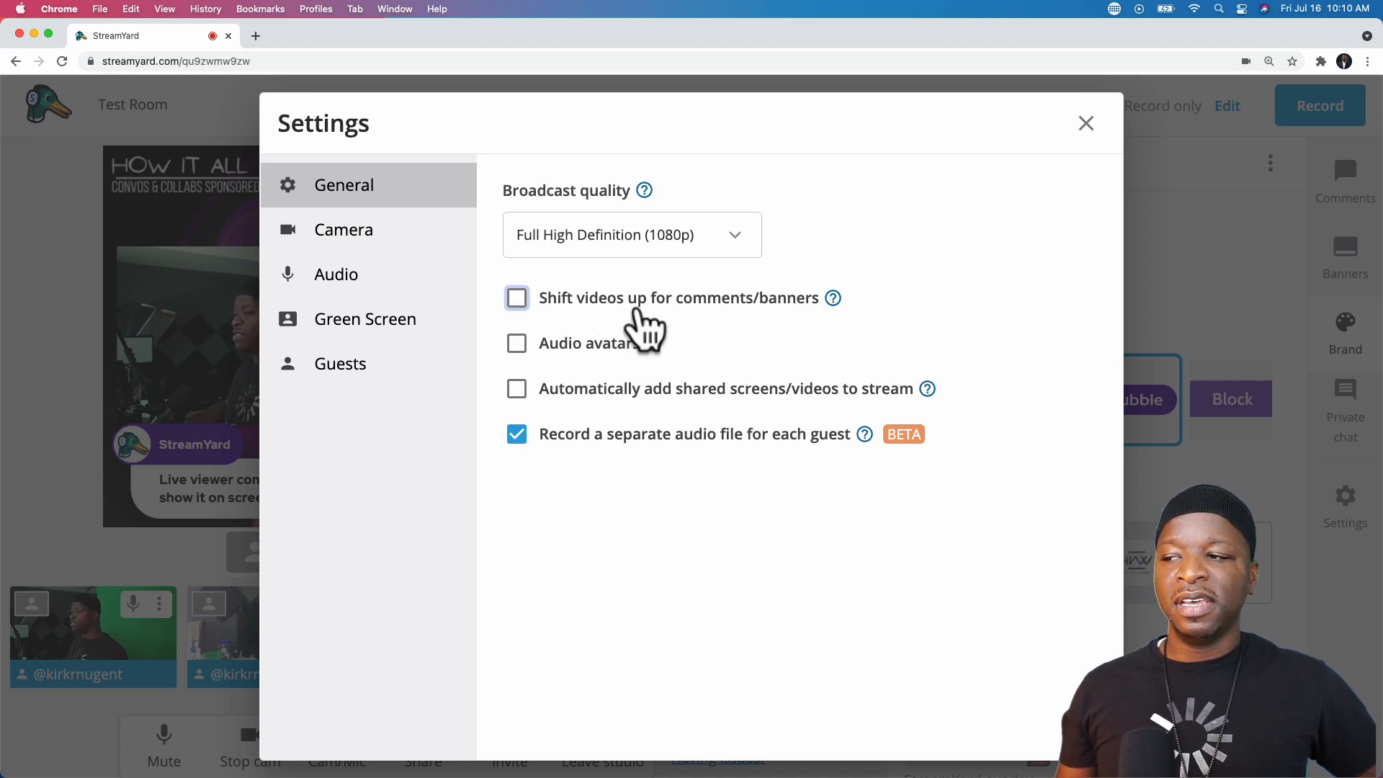
left_click(1088, 138)
left_click(1355, 186)
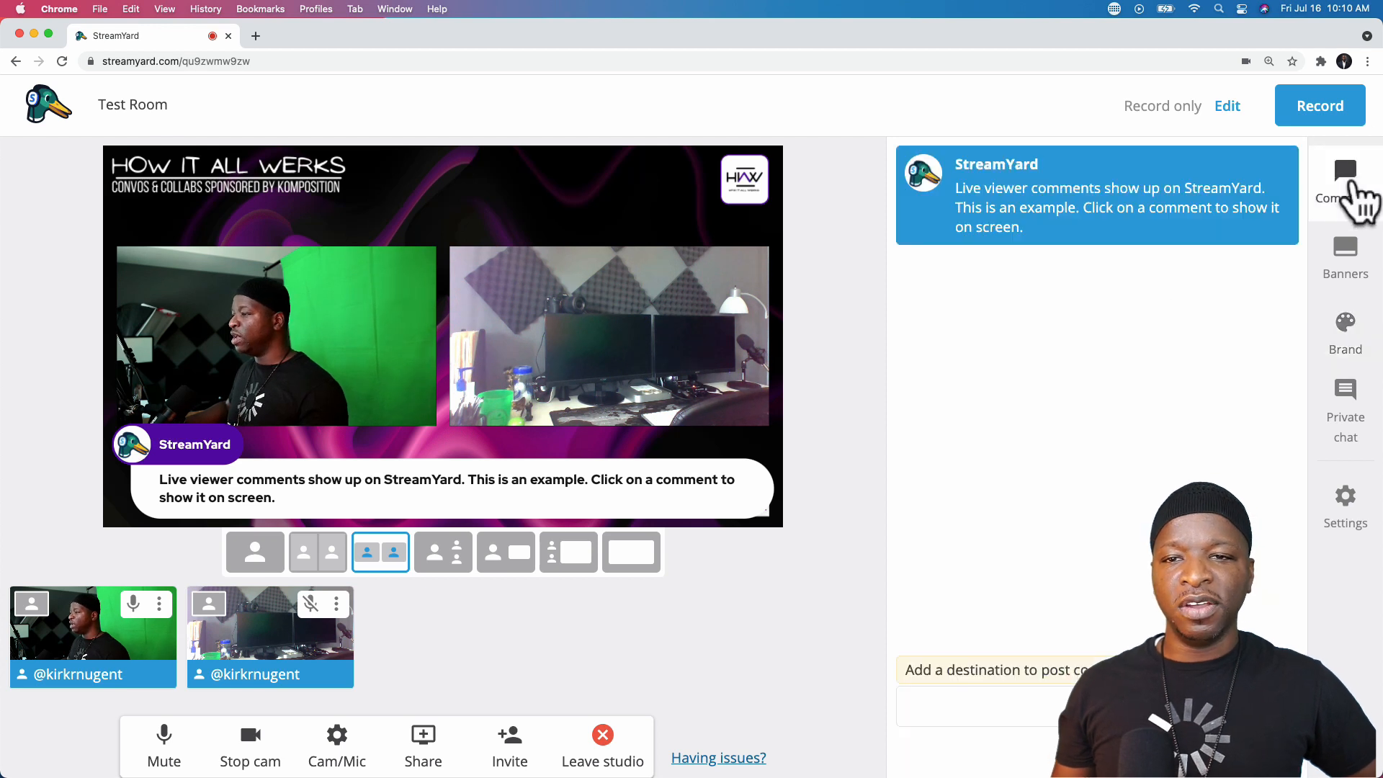
left_click(1343, 259)
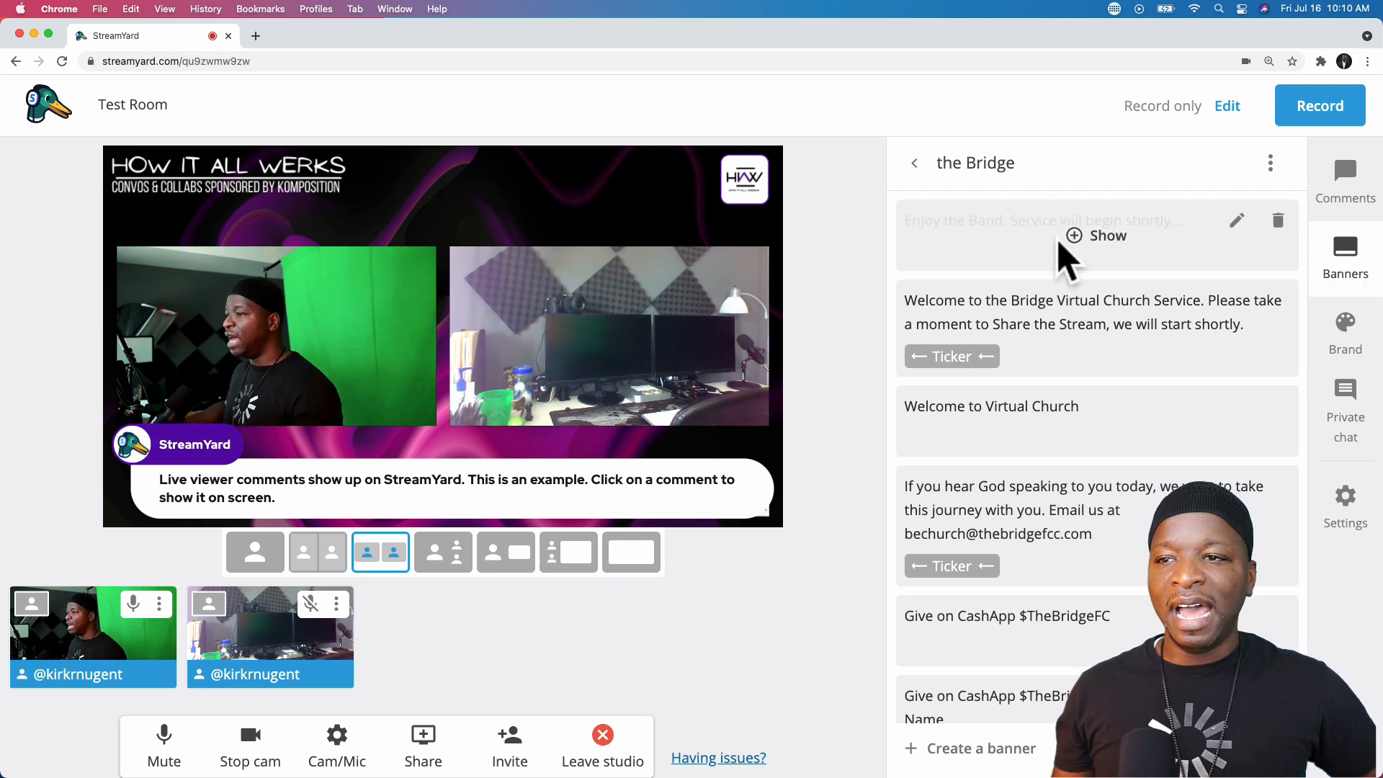
left_click(1101, 231)
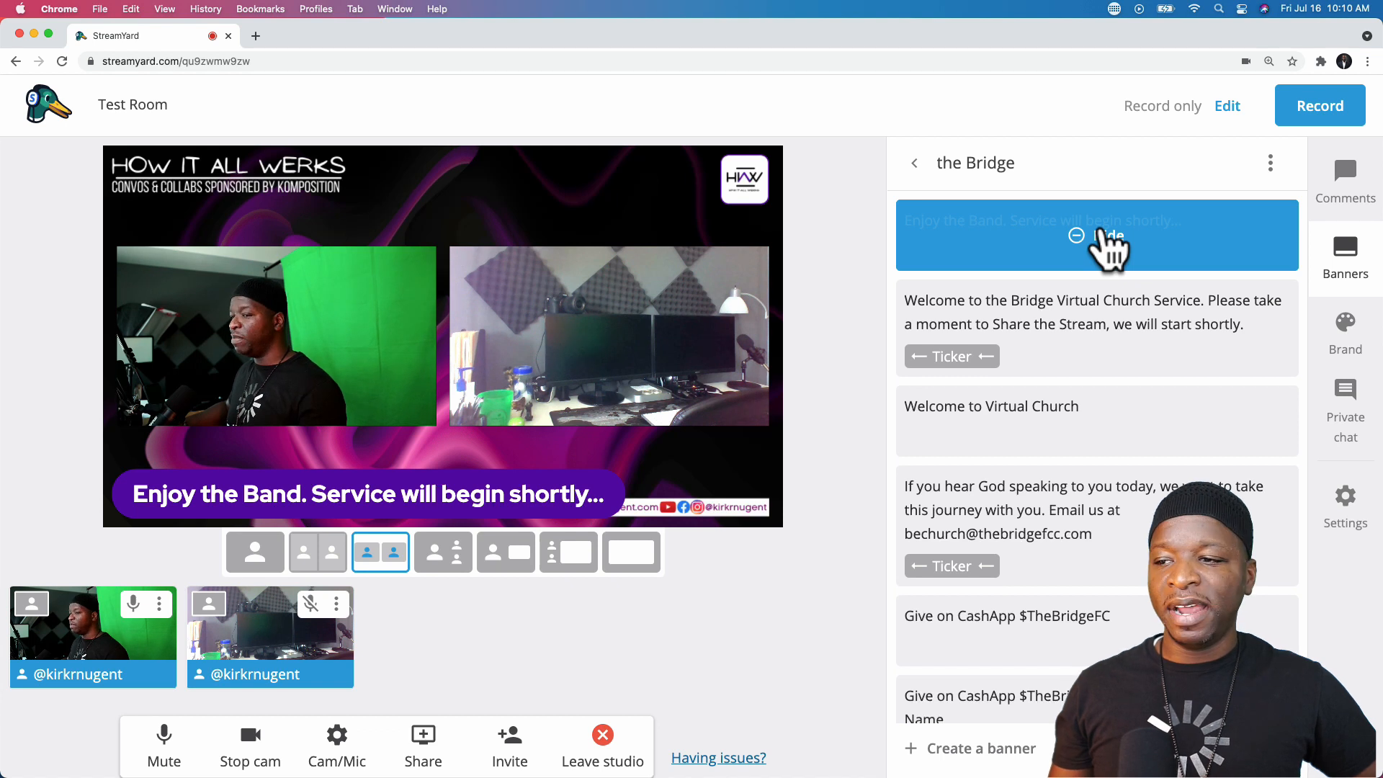
left_click(1101, 232)
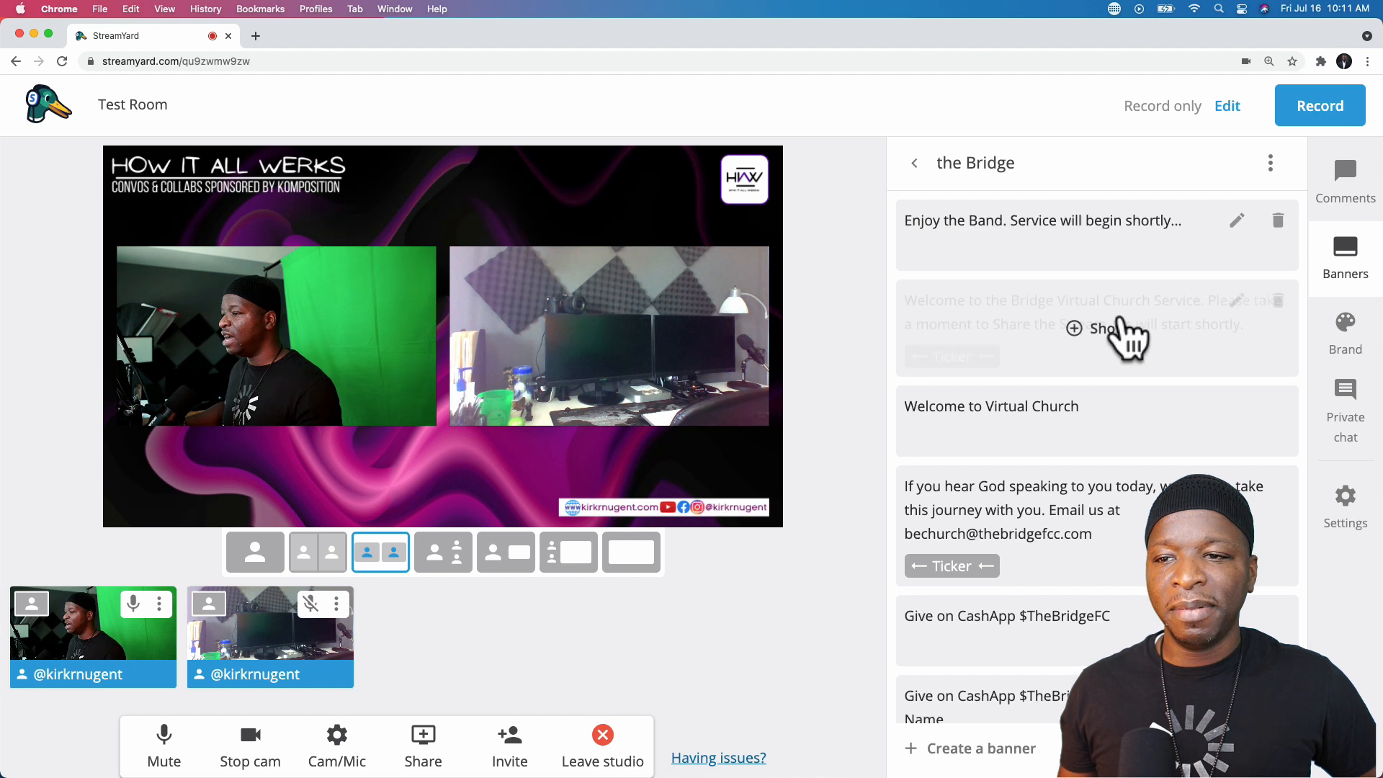
left_click(1096, 331)
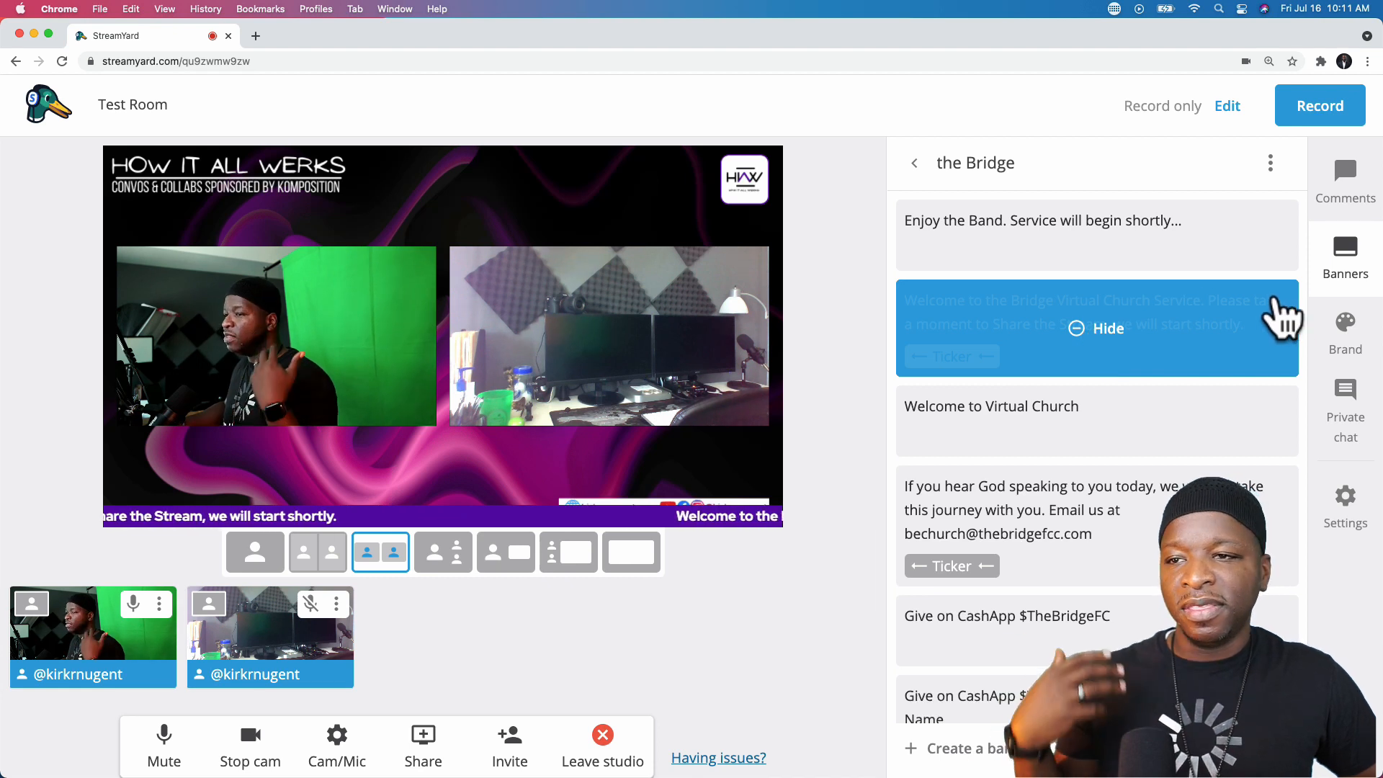
left_click(1339, 330)
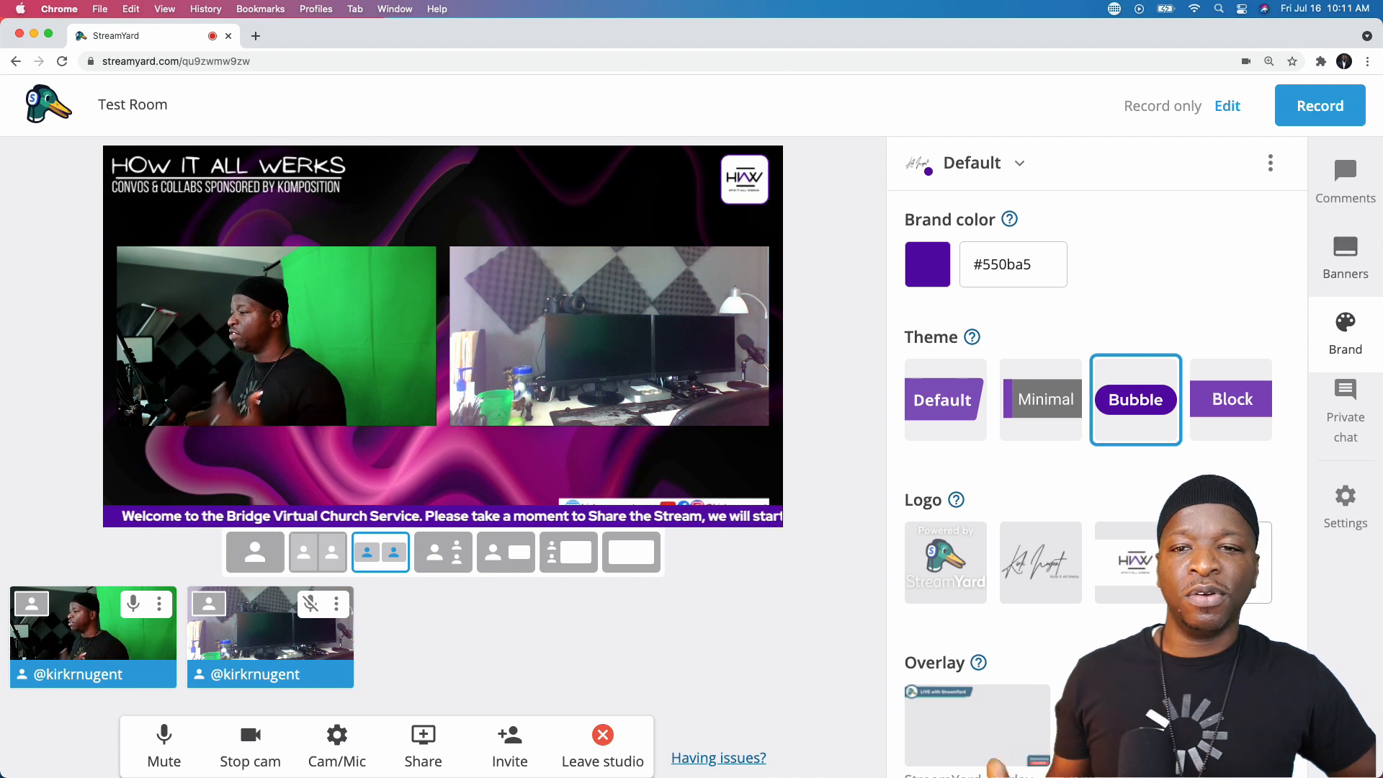
left_click(1340, 258)
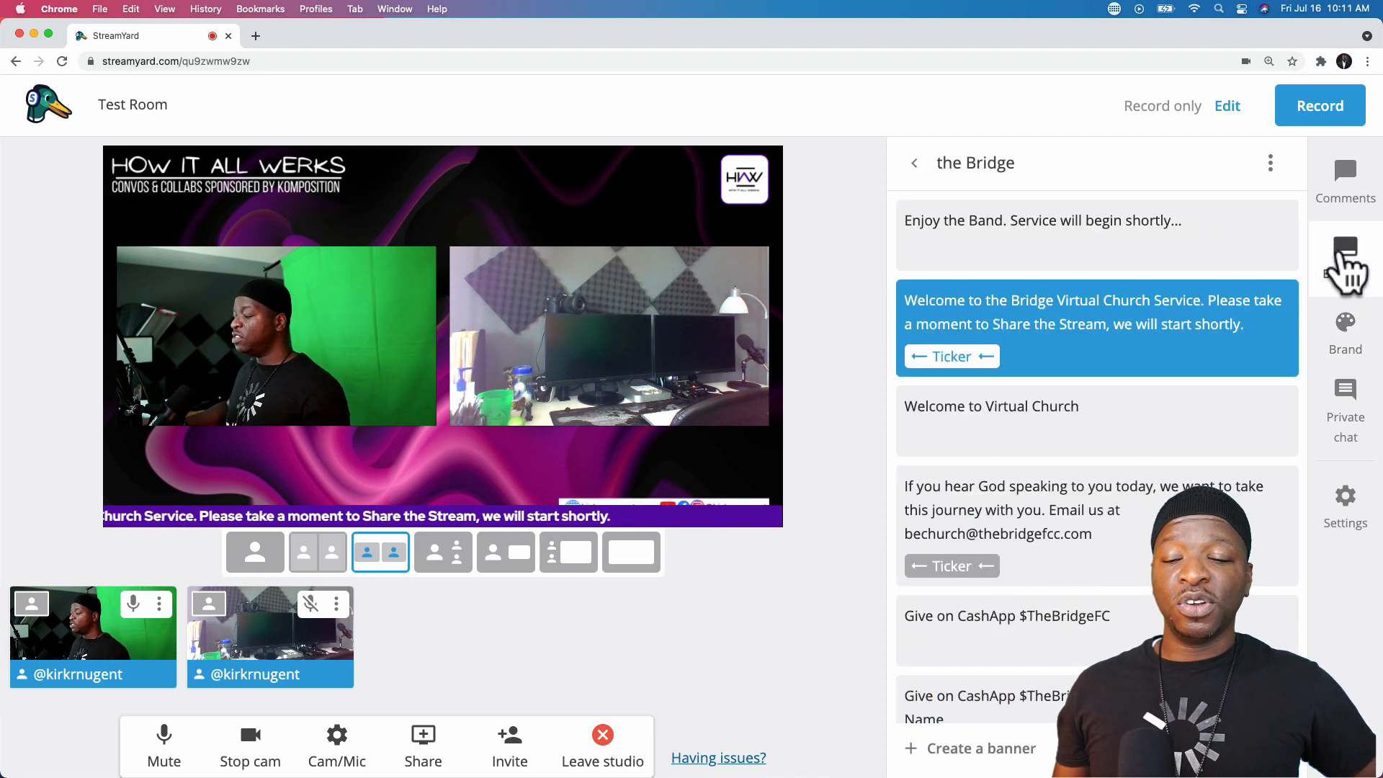
left_click(1110, 323)
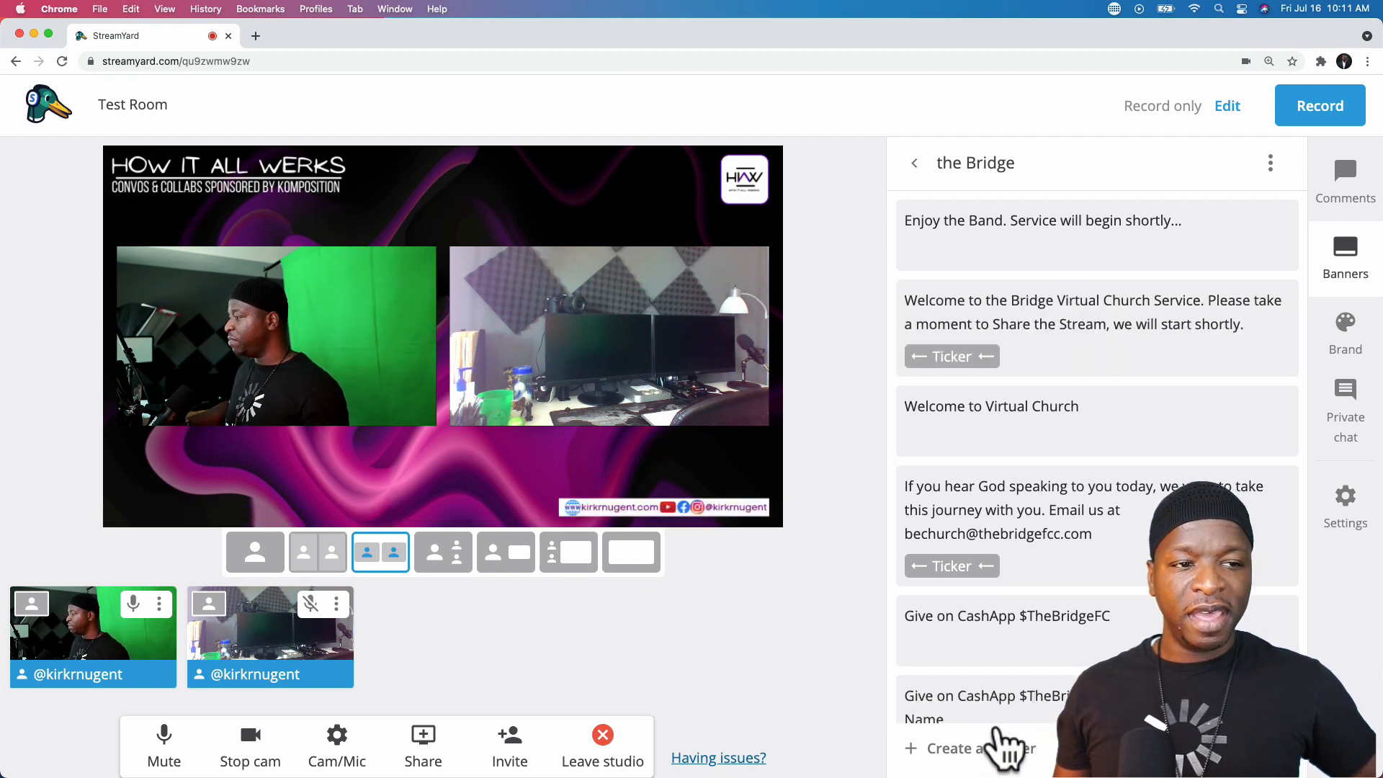
- Create a new banner reading Test in the Bridge list
left_click(968, 751)
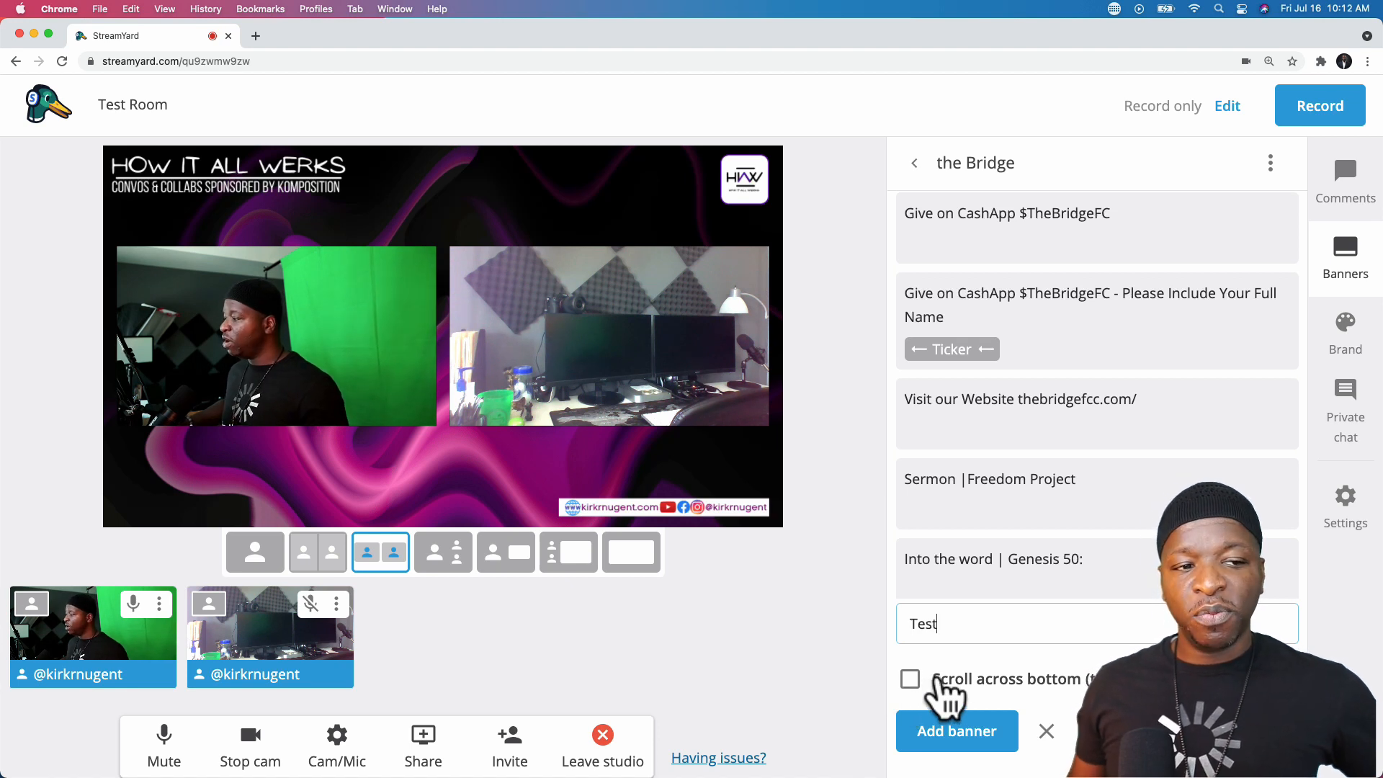
left_click(955, 746)
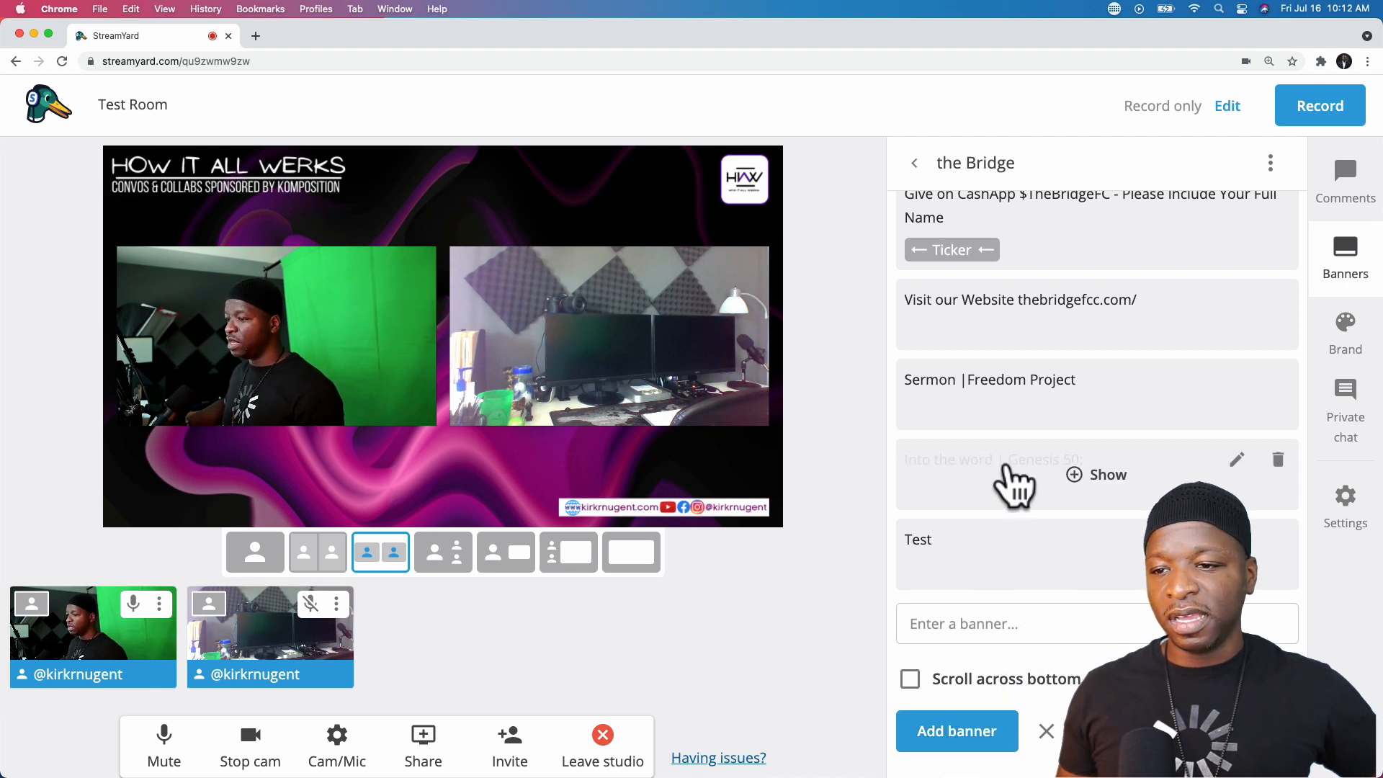
scroll(1023, 475, "up", 5)
- Briefly show, then hide, the Enjoy the Band banner and the welcome ticker
left_click(1109, 237)
left_click(1118, 308)
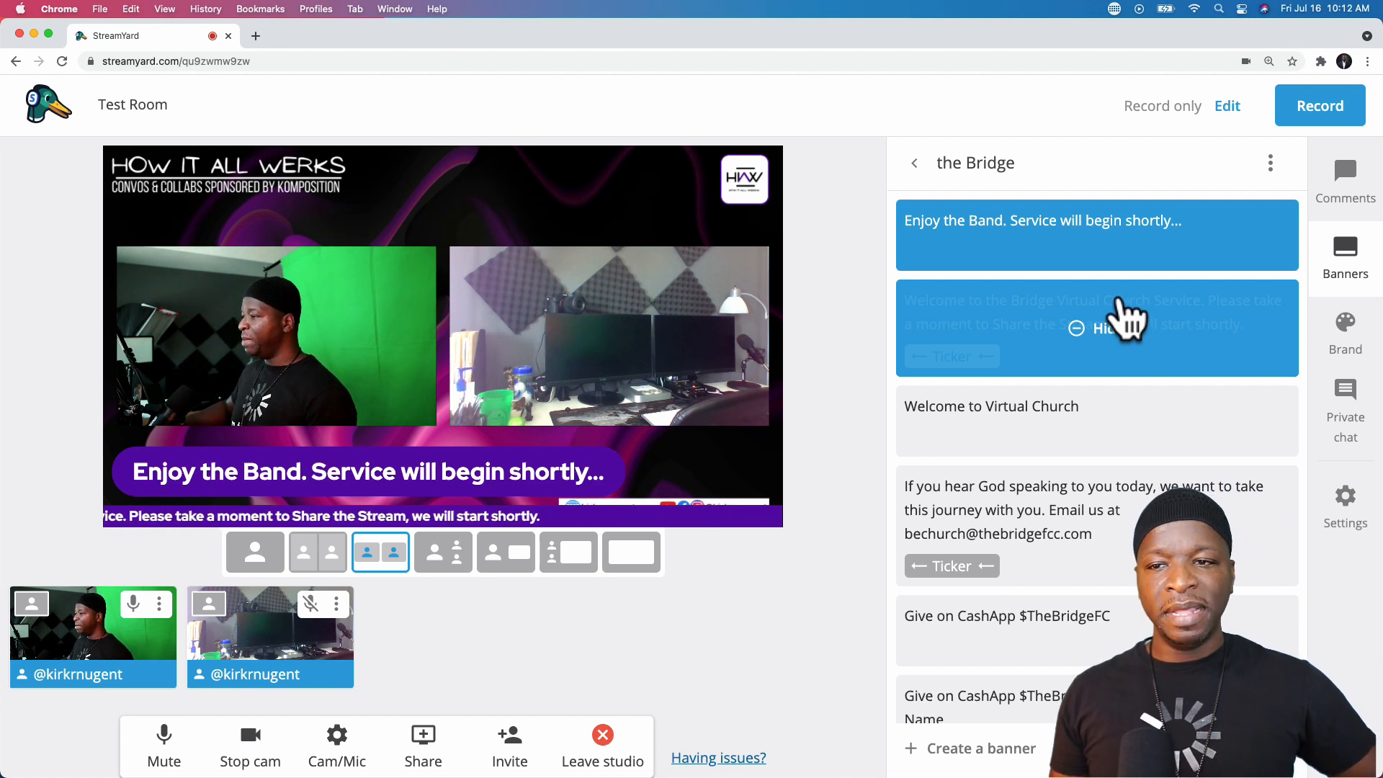
left_click(1115, 312)
left_click(1123, 233)
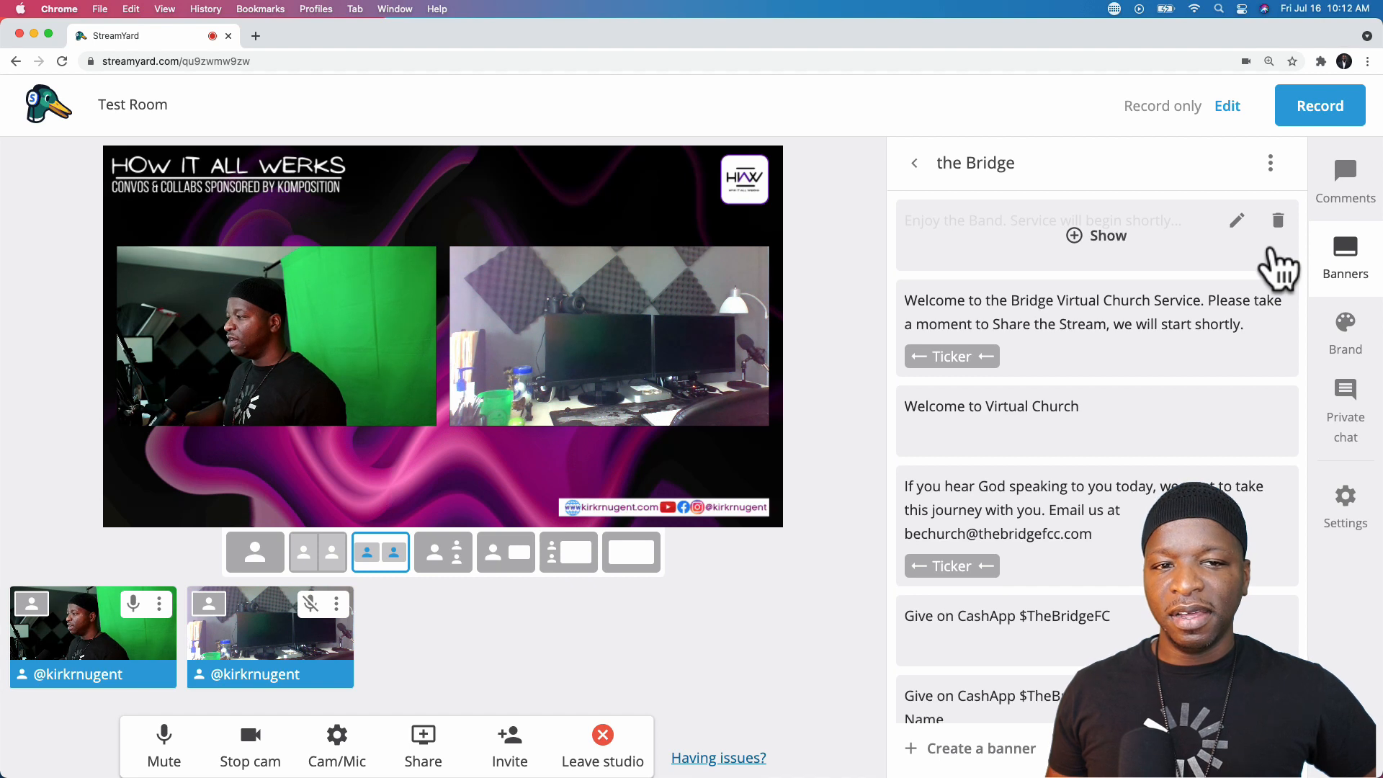
- Show the private backstage chat in the right sidebar instead of the banner list
left_click(1358, 430)
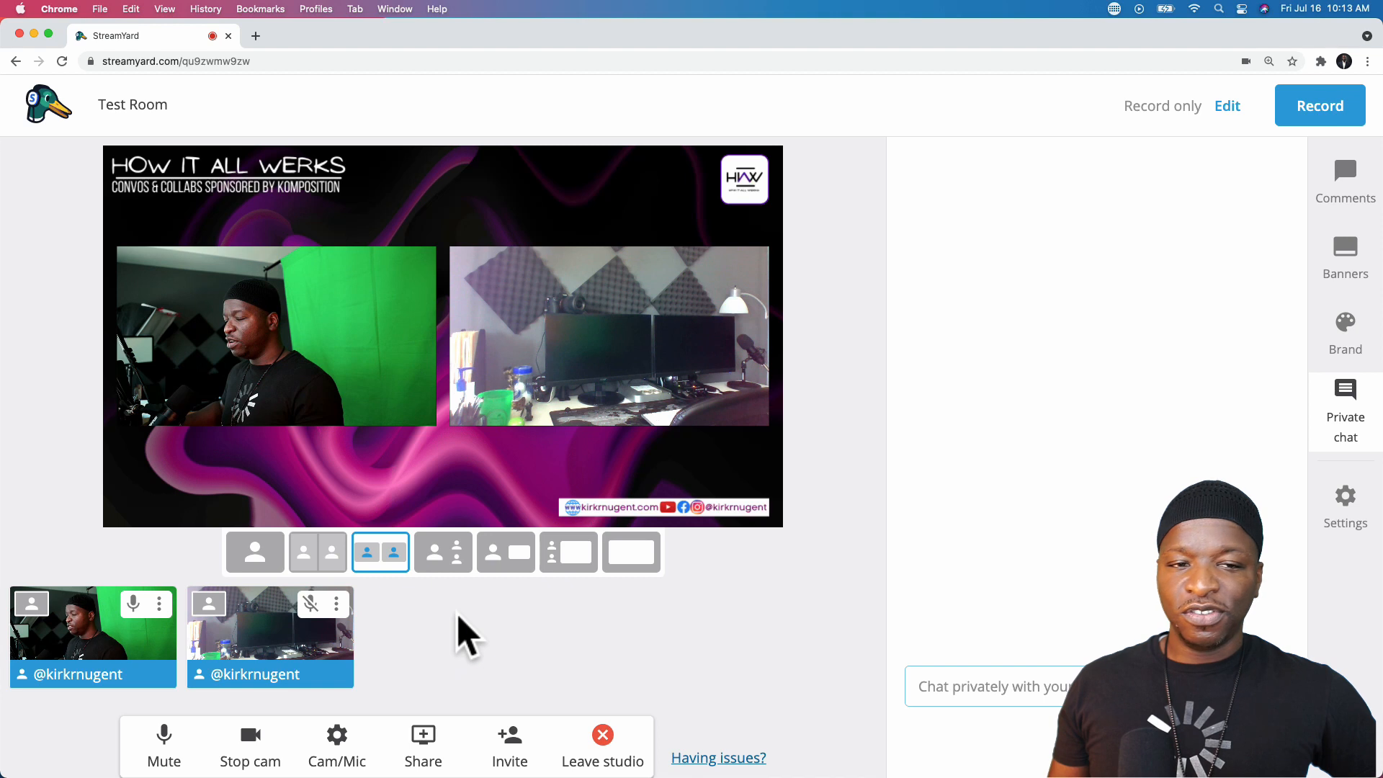
left_click(159, 603)
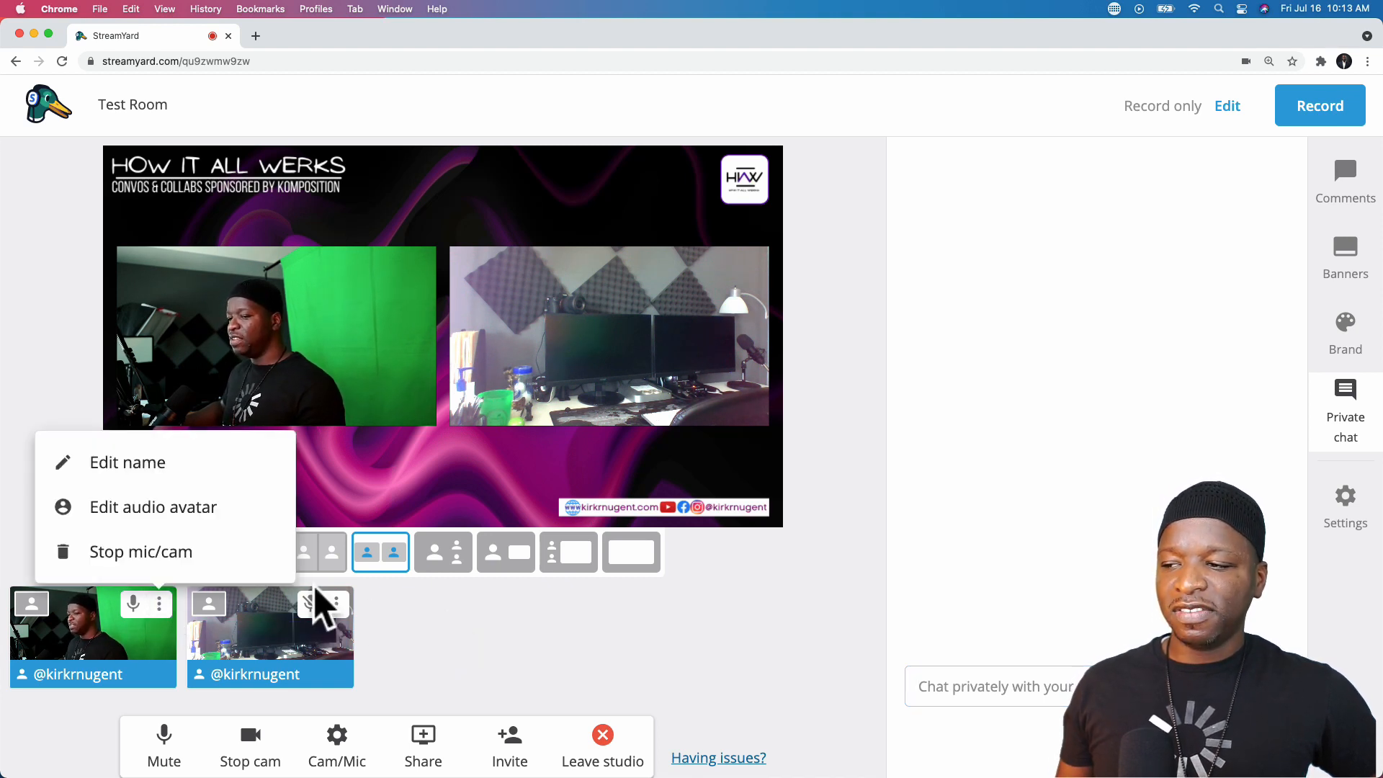
left_click(336, 605)
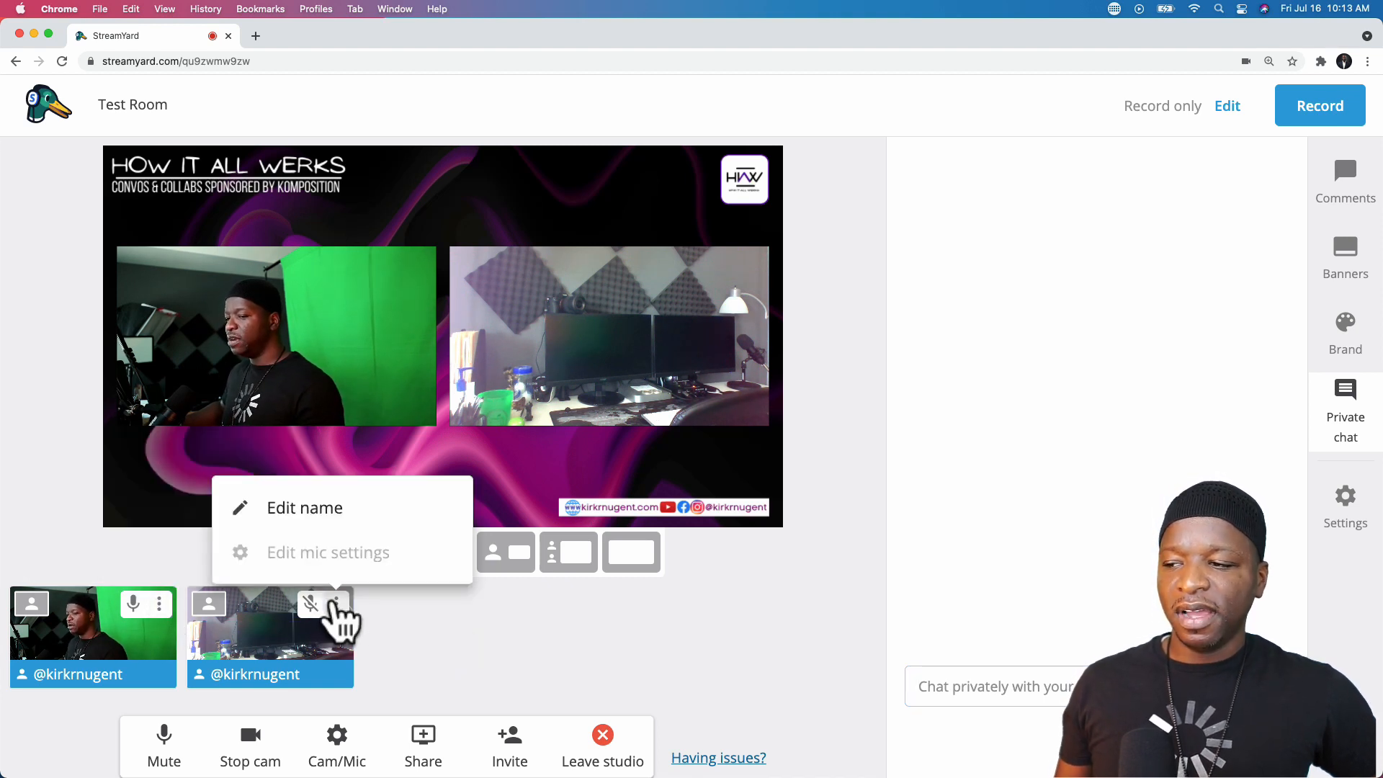
left_click(159, 605)
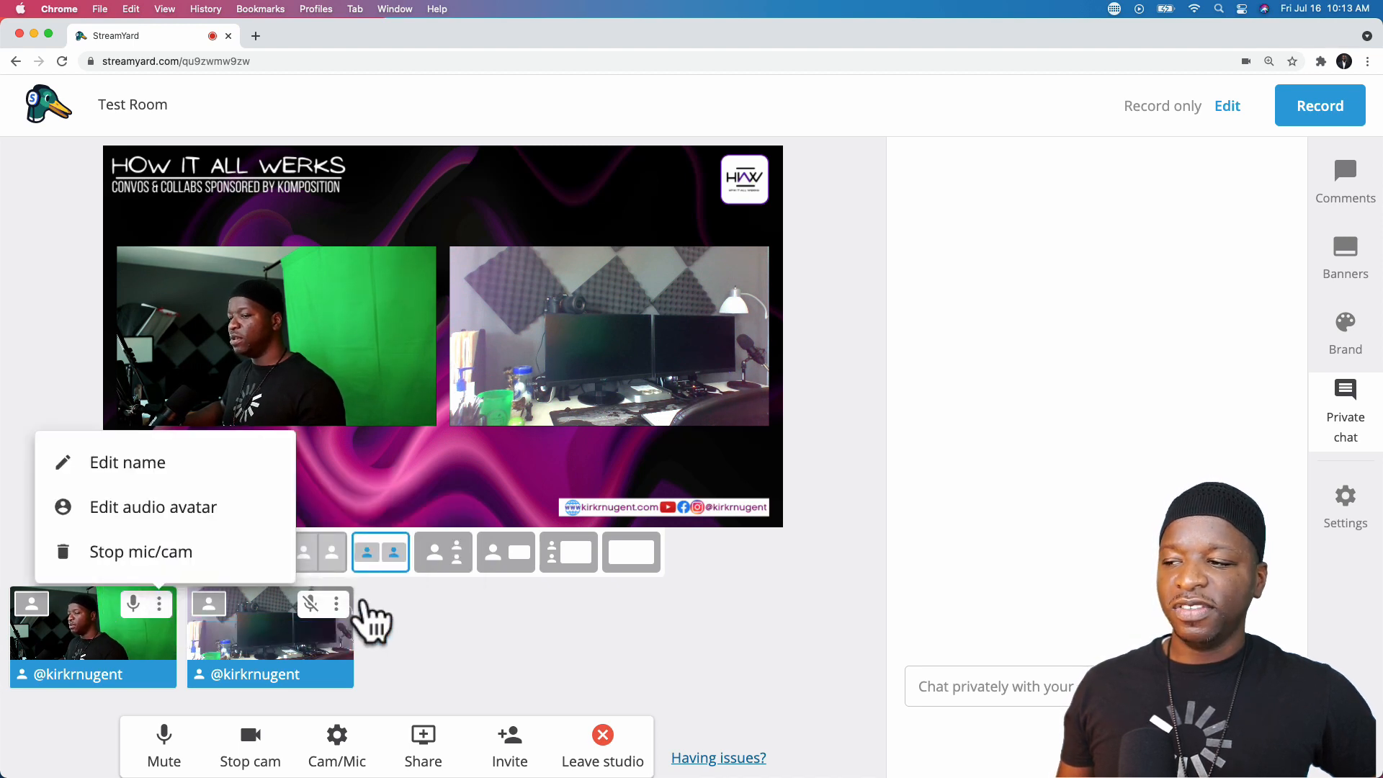
left_click(335, 605)
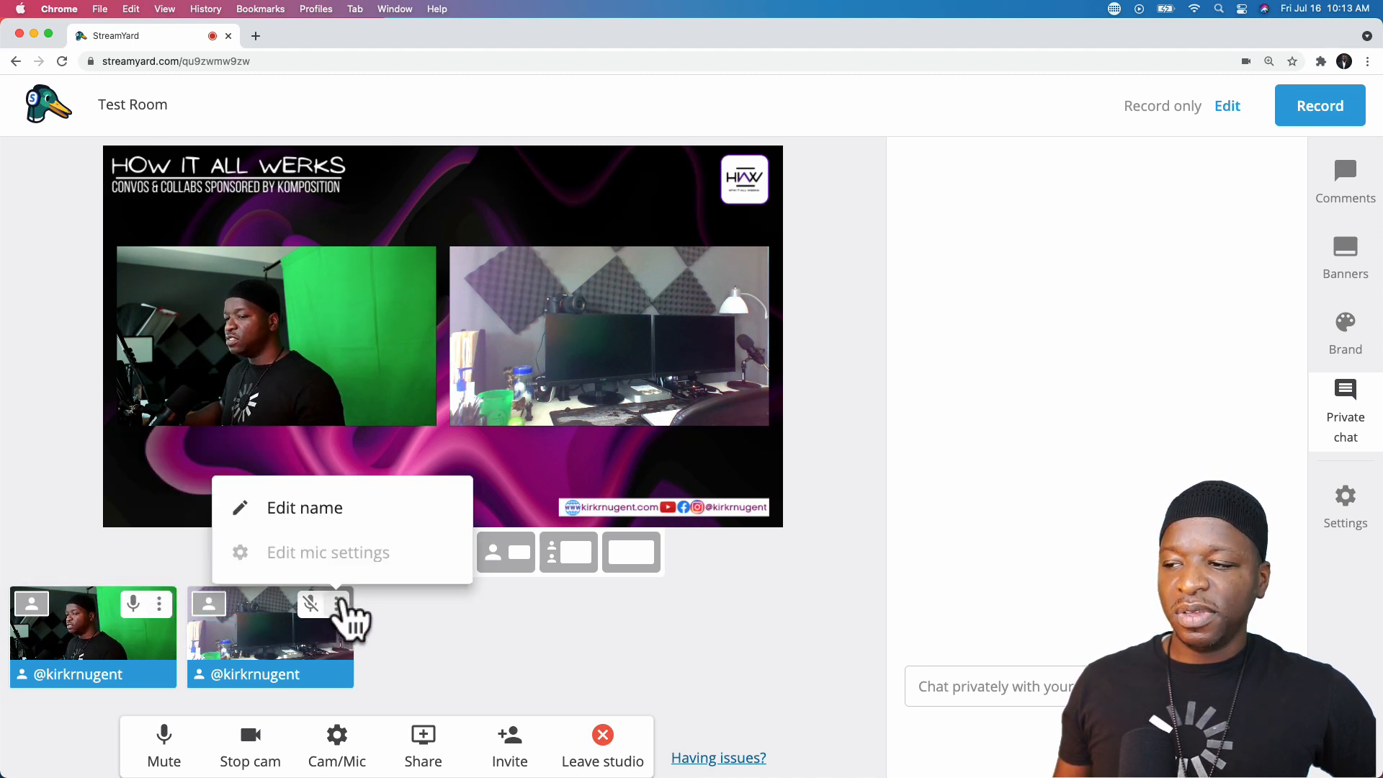
left_click(297, 510)
left_click(924, 317)
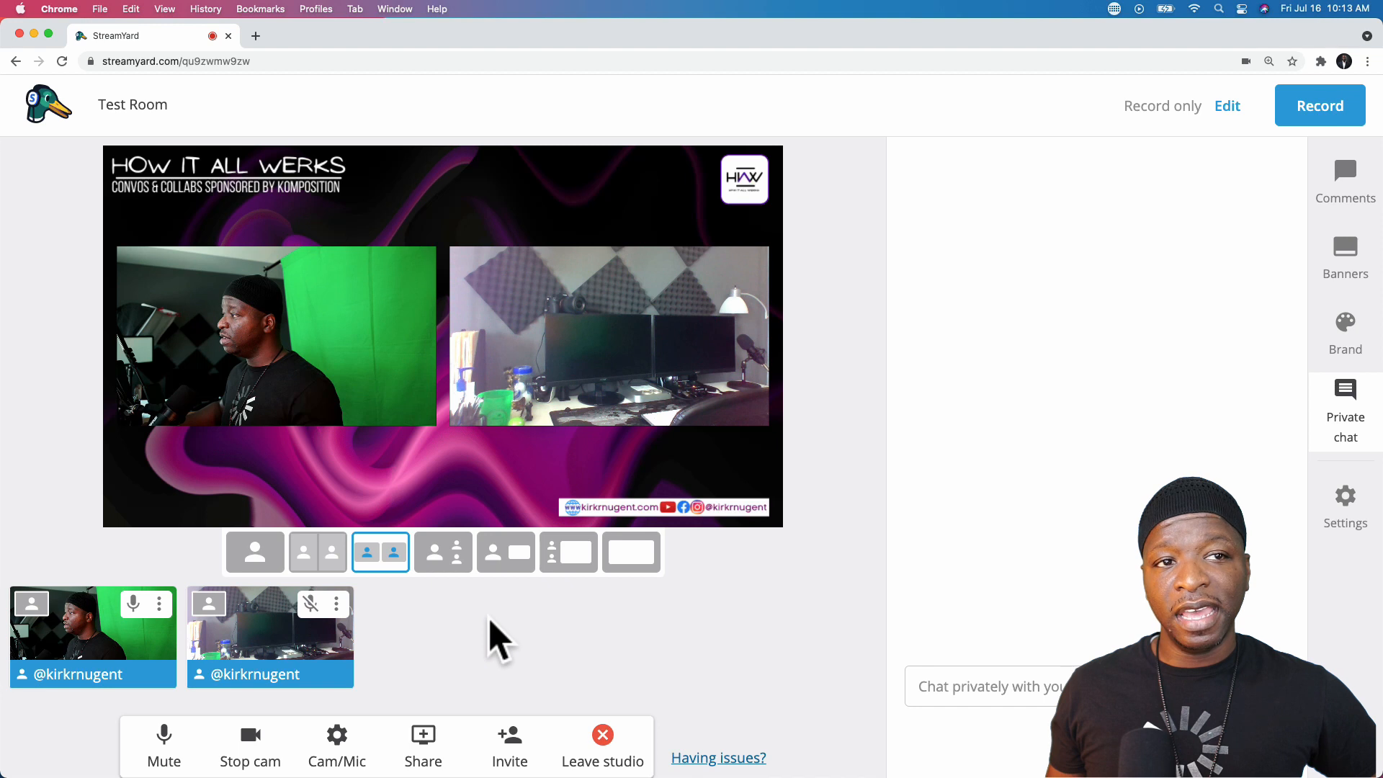
left_click(337, 604)
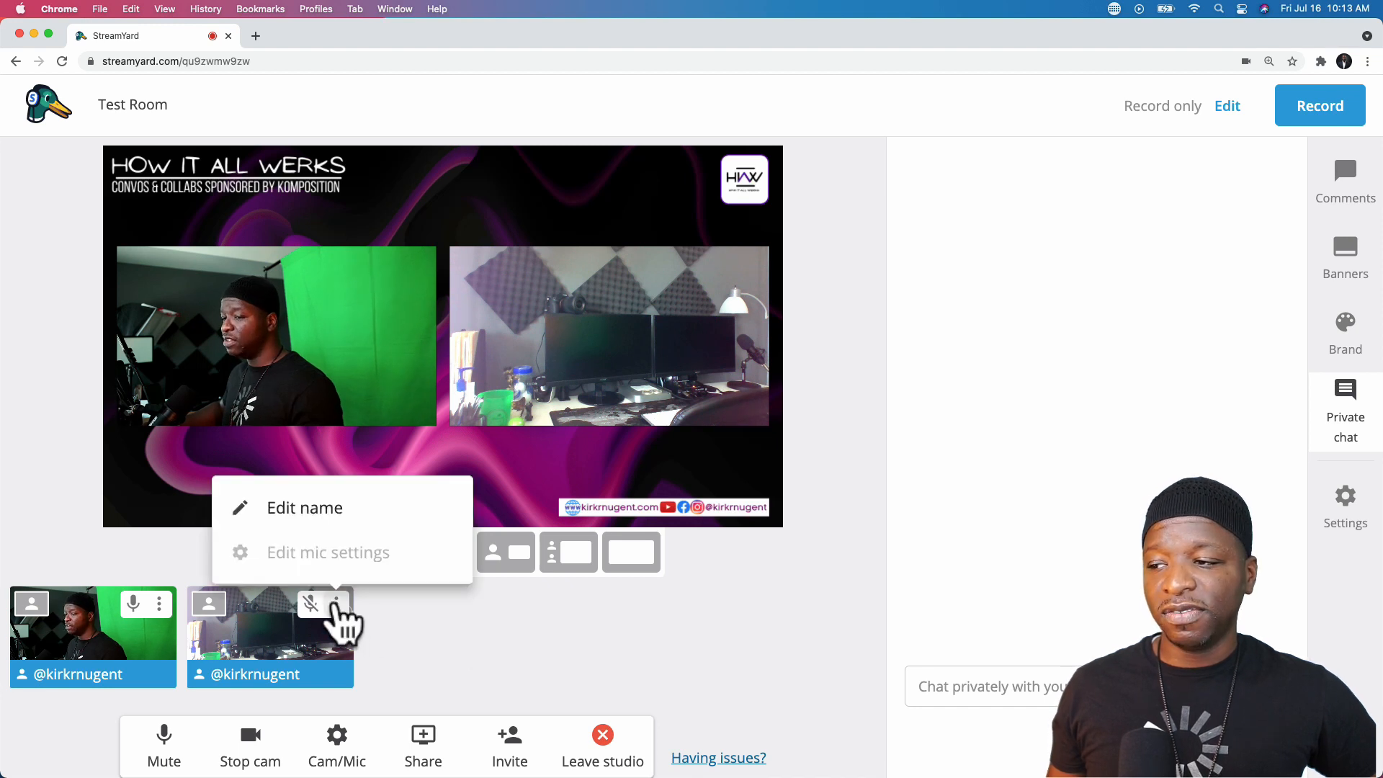
left_click(403, 657)
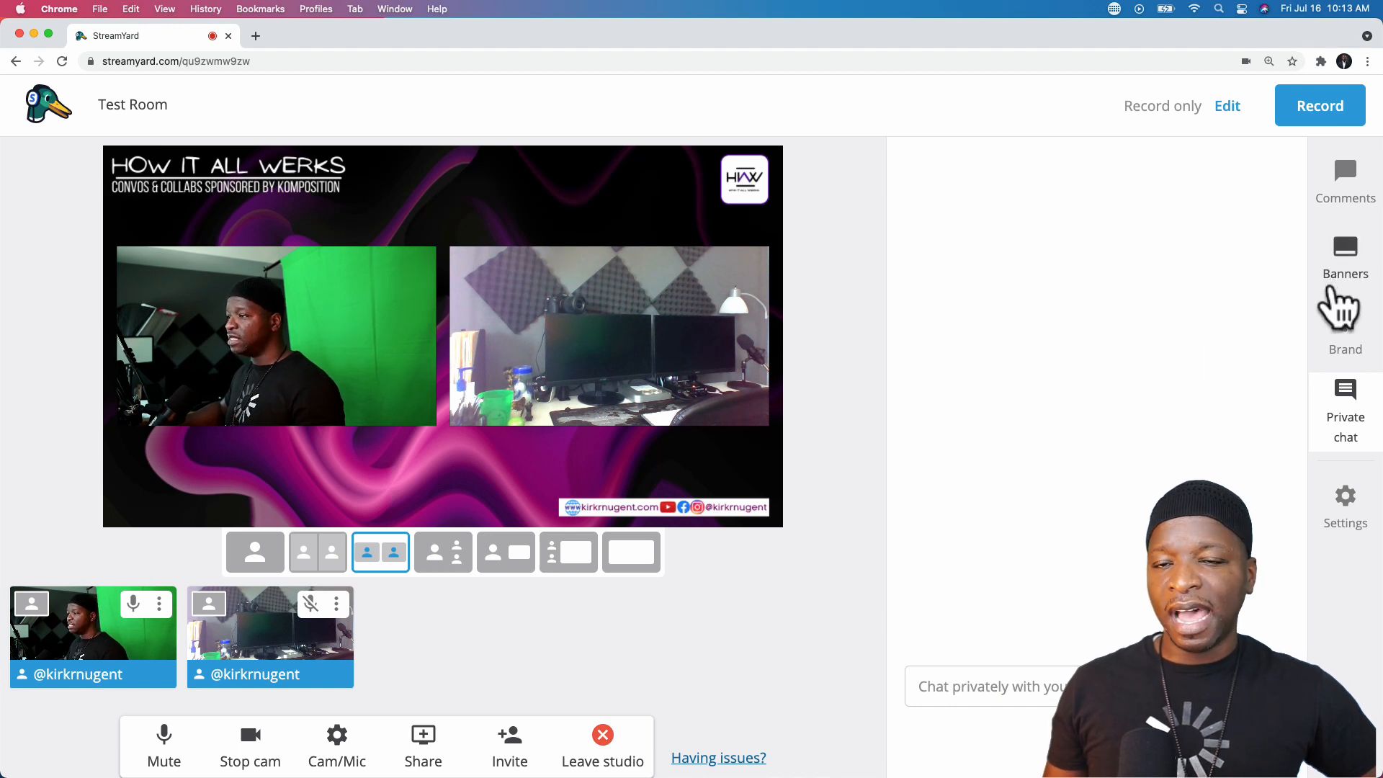
- Open the Brand settings and scroll down to the Logo section
left_click(1337, 333)
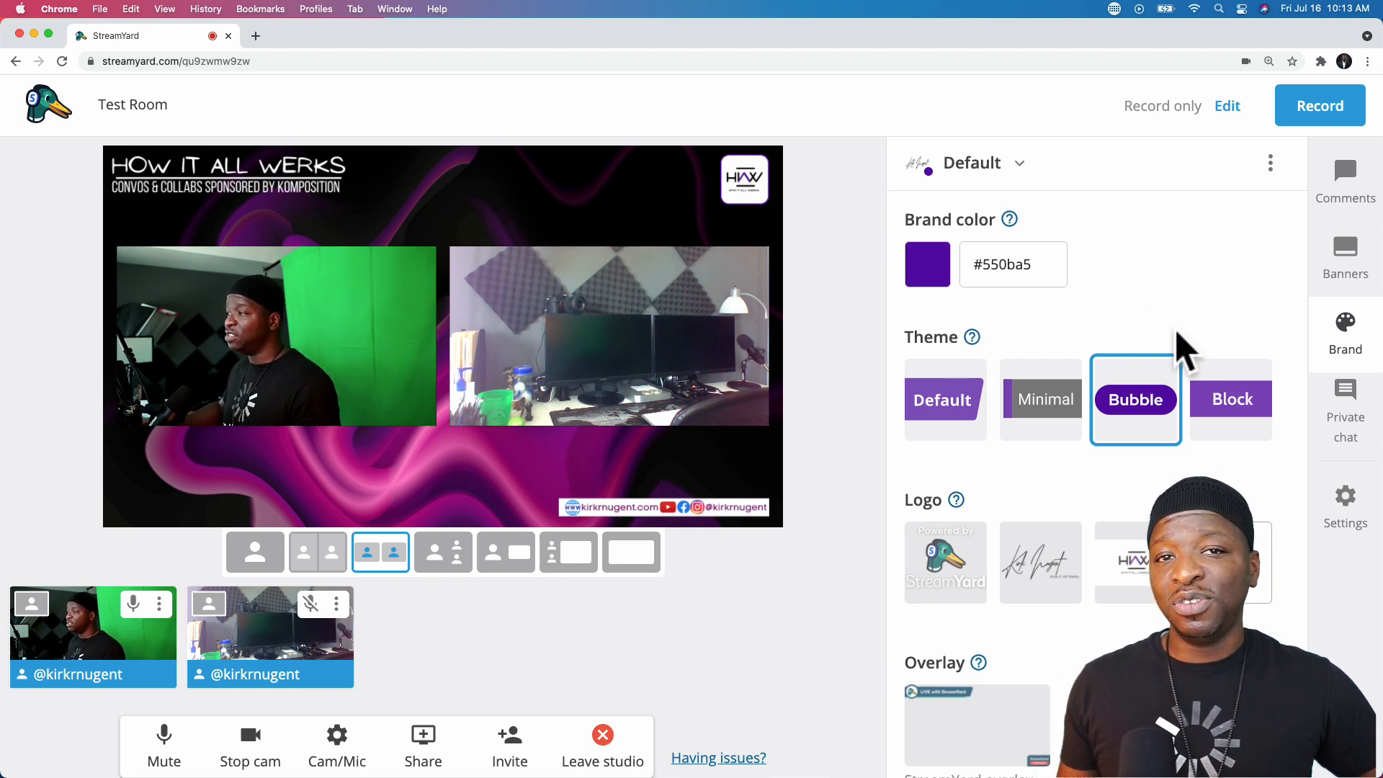
scroll(1169, 328, "down", 3)
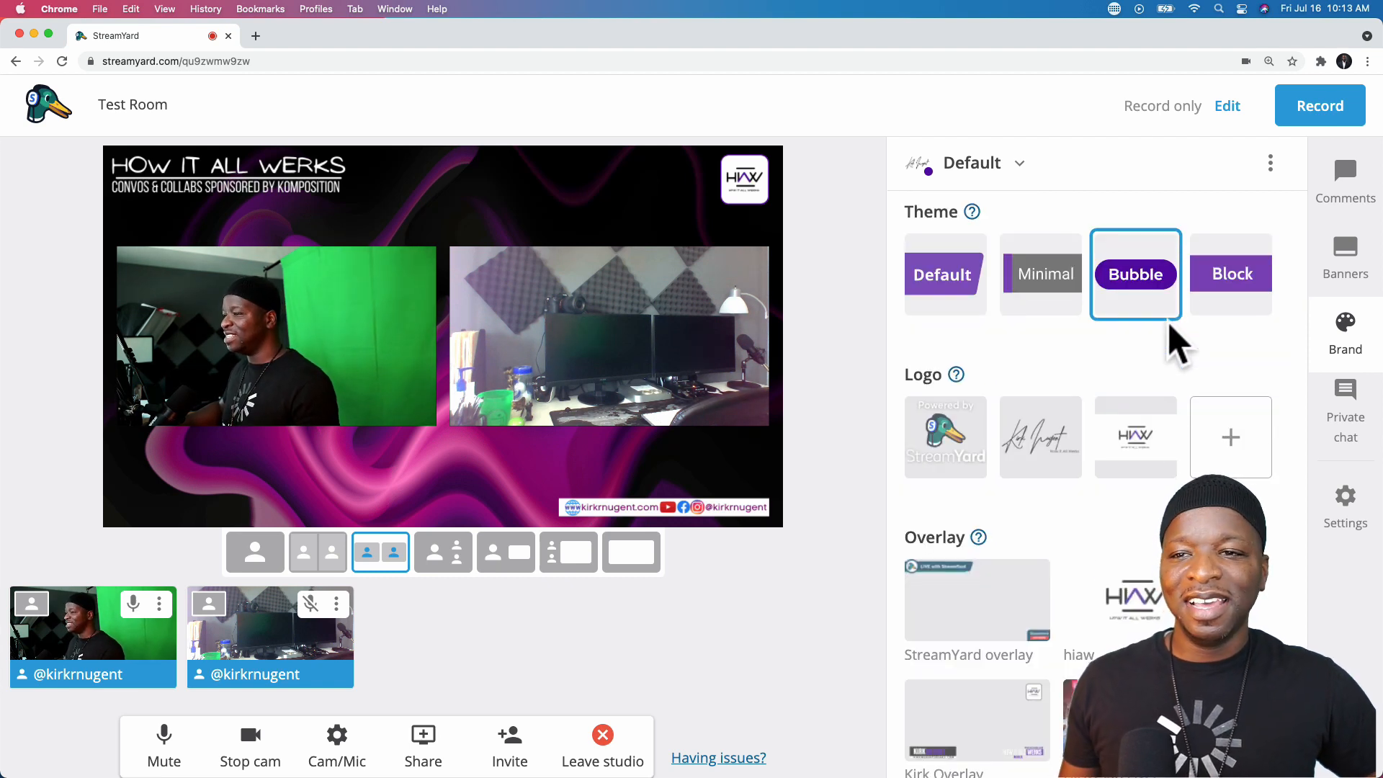
scroll(1174, 346, "up", 3)
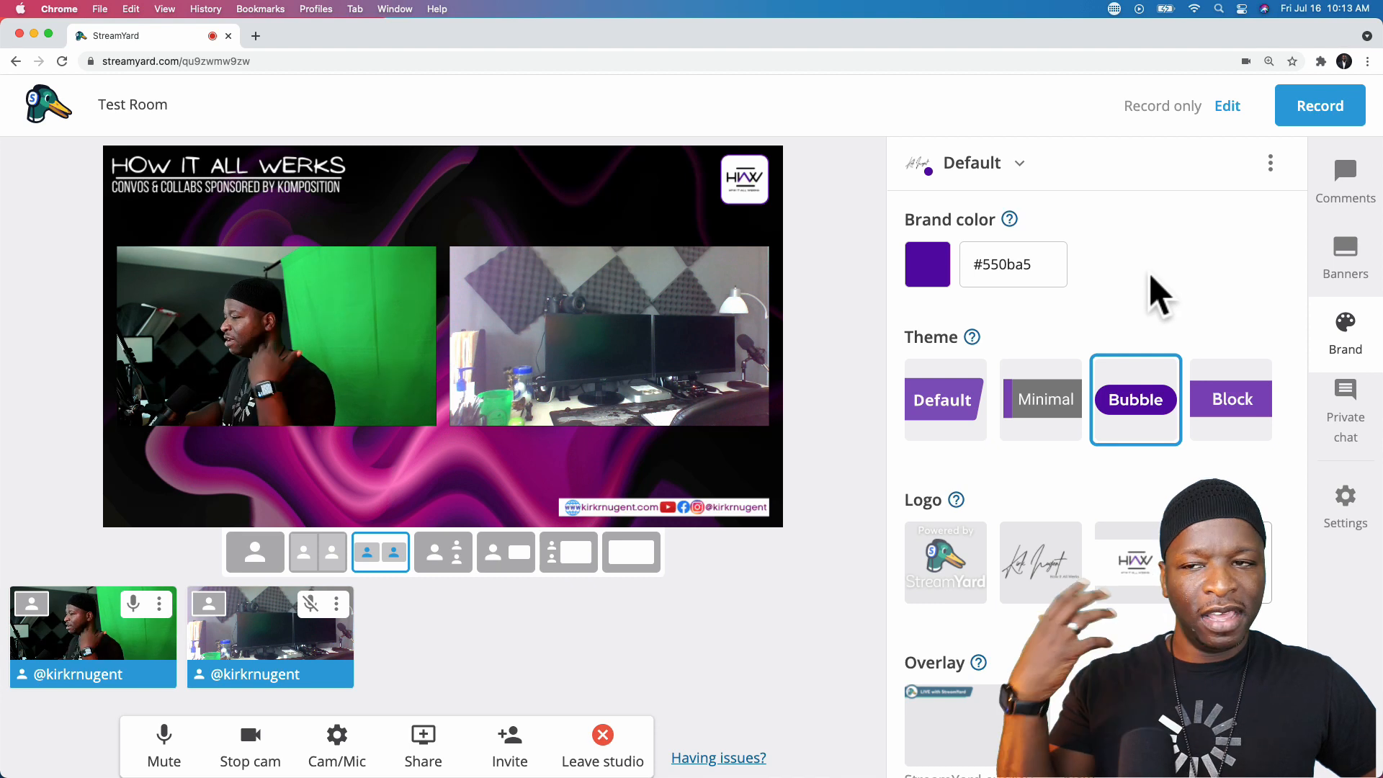
scroll(1151, 276, "down", 1)
scroll(1149, 278, "down", 2)
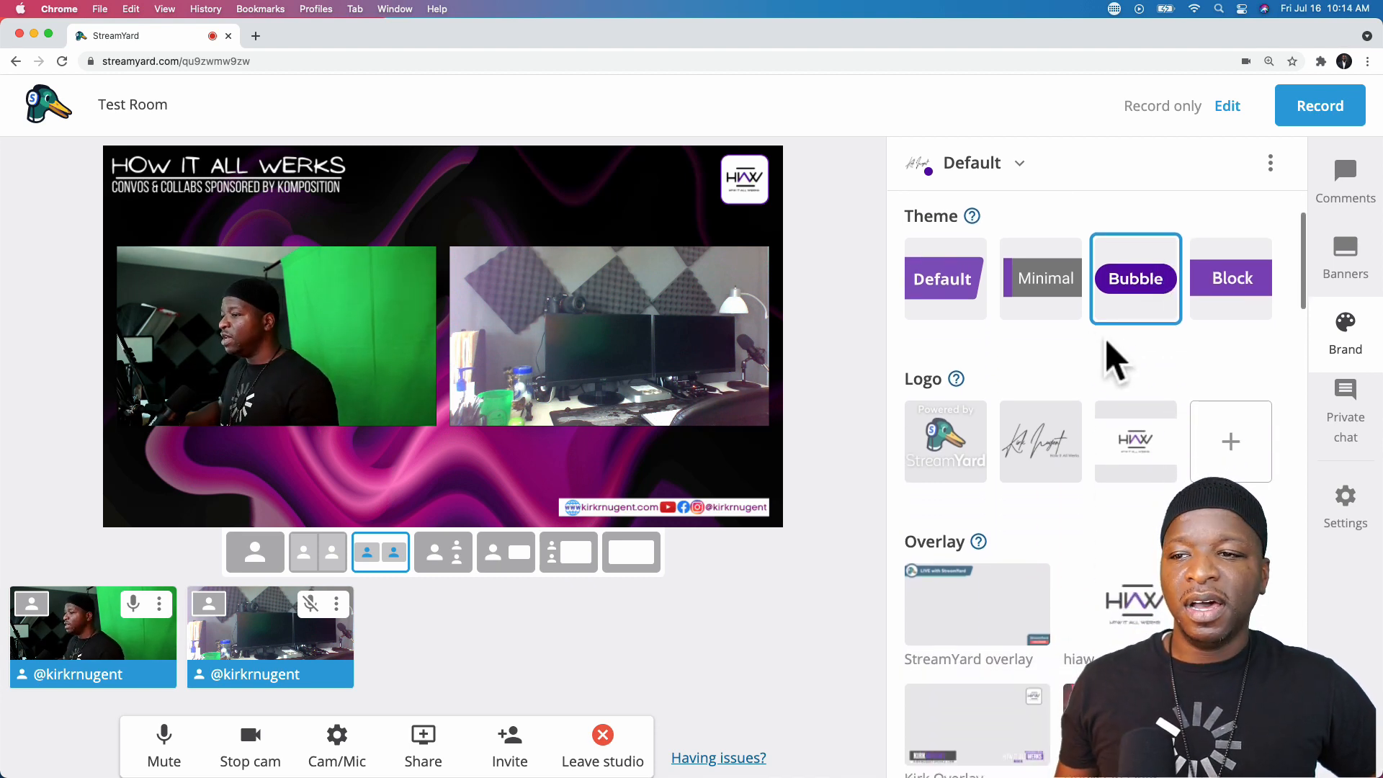
scroll(1036, 356, "down", 2)
scroll(1035, 355, "down", 2)
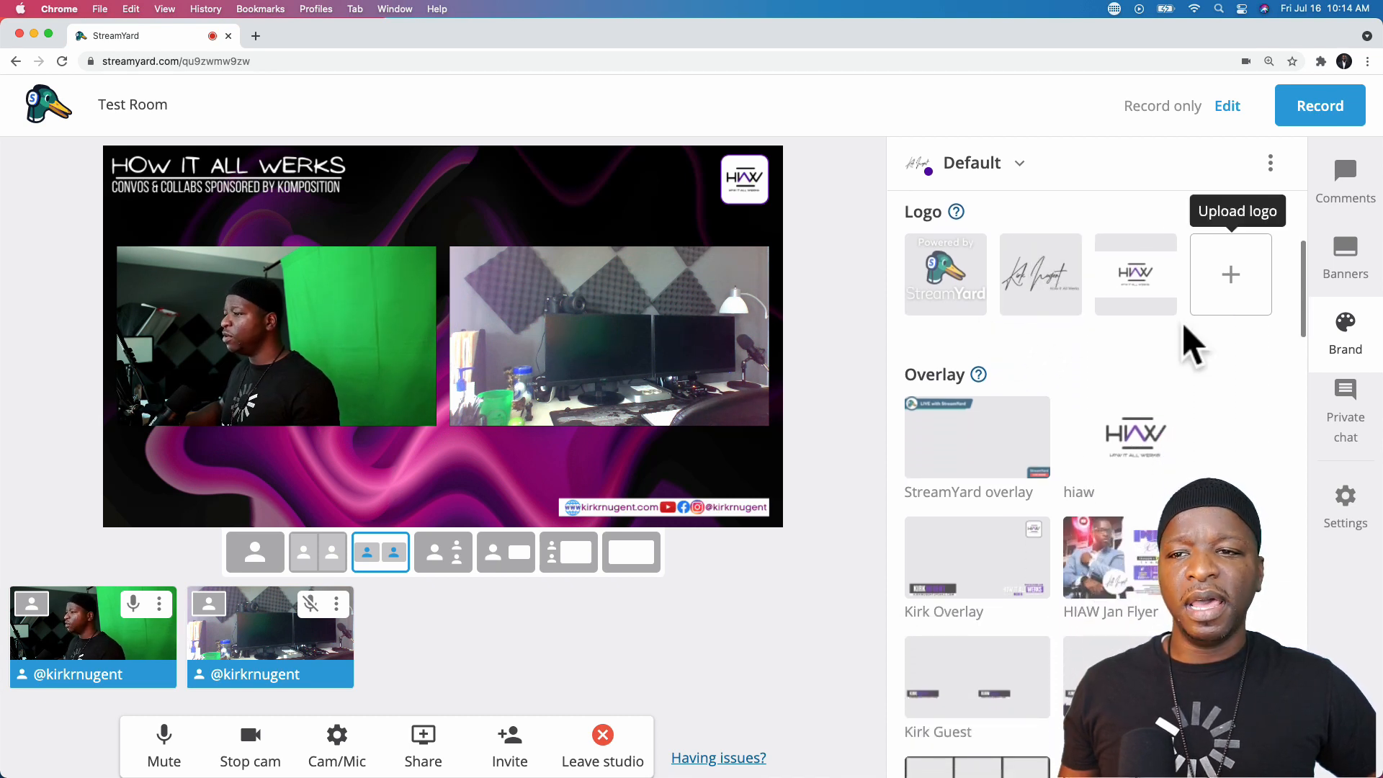
mouse_move(957, 213)
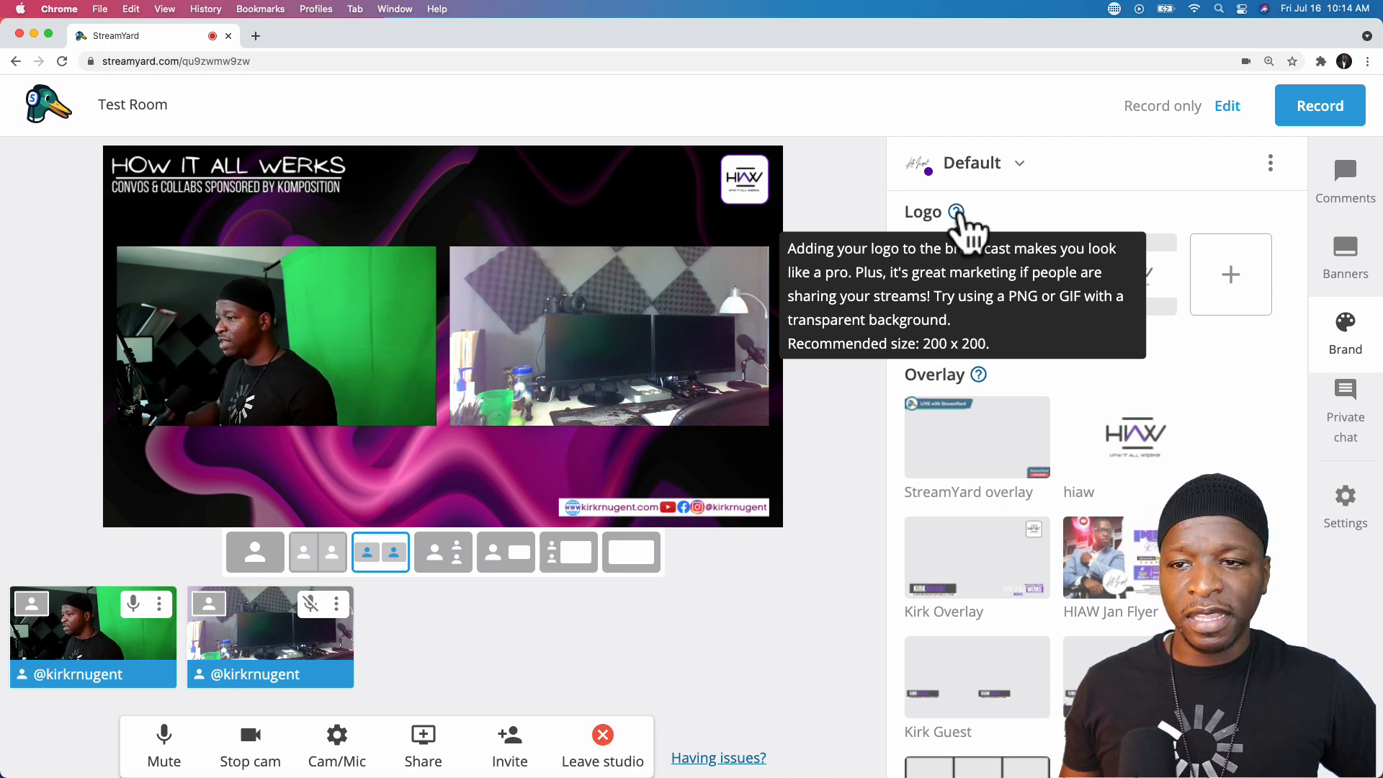
- Select the HIAW logo, test the signature logo, then switch back to HIAW
left_click(1131, 292)
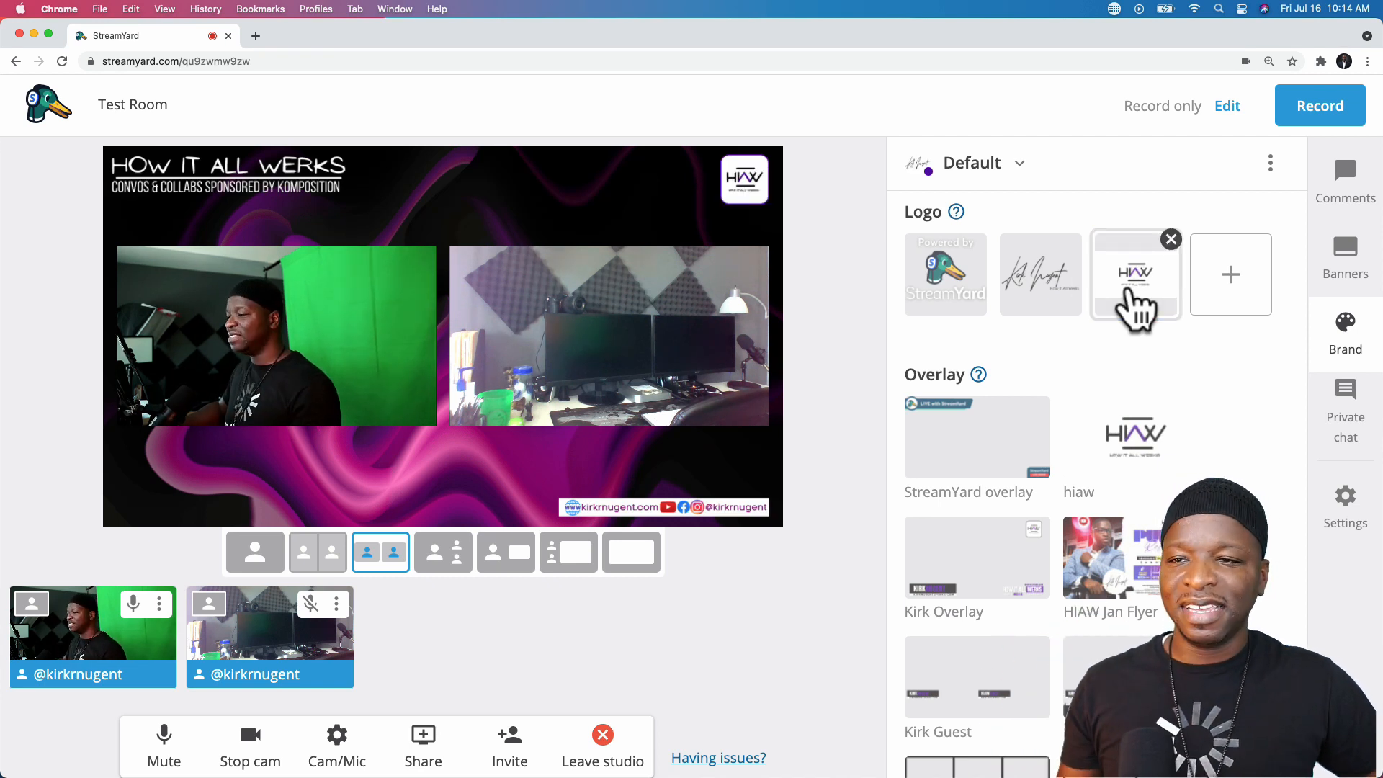
left_click(1040, 270)
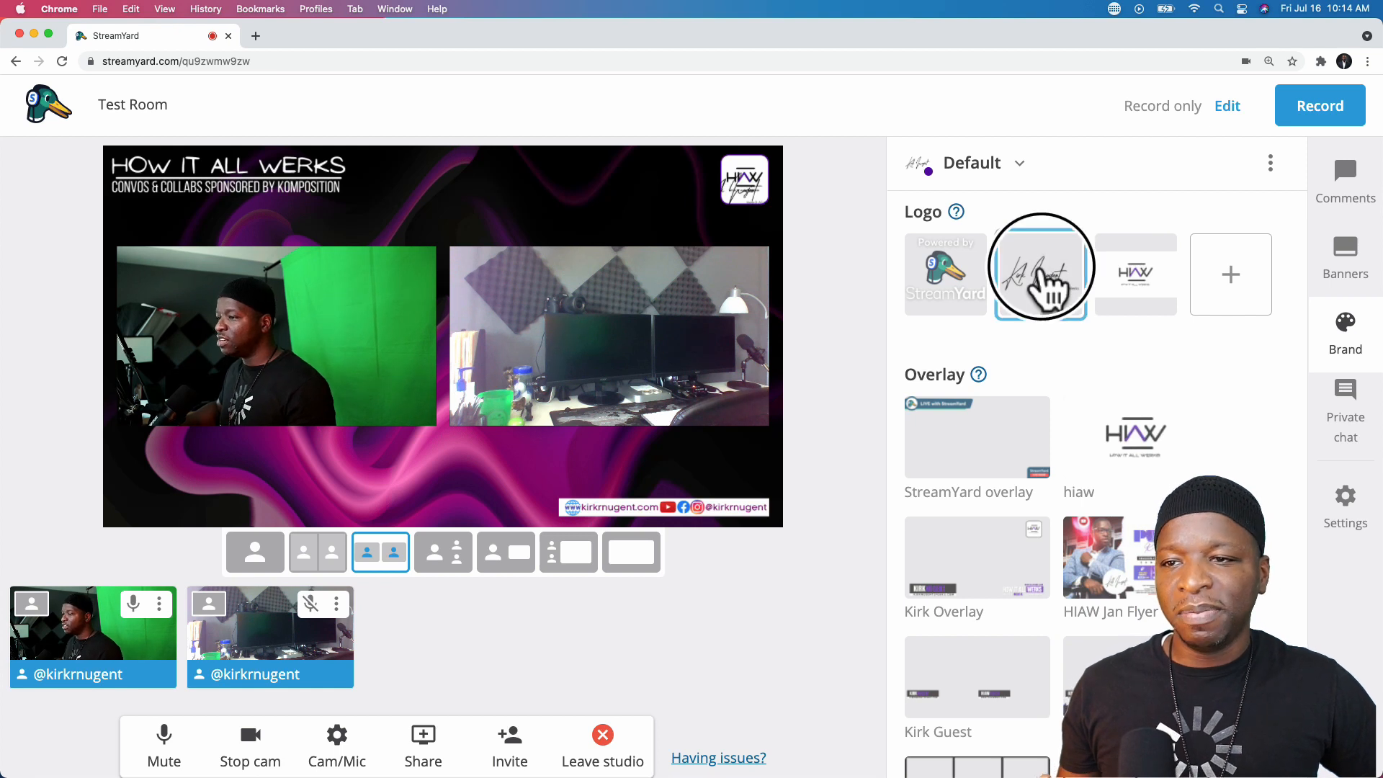
left_click(1041, 271)
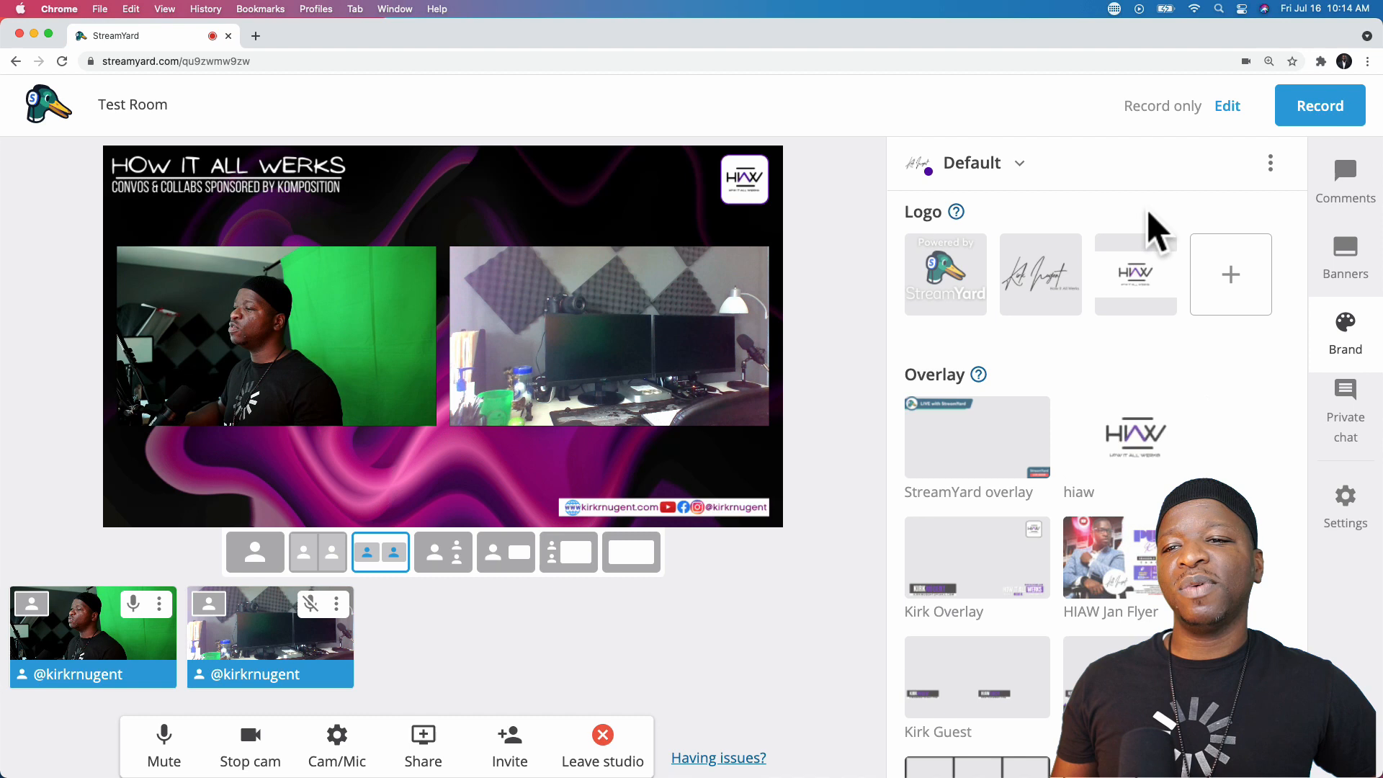
scroll(1138, 325, "up", 1)
scroll(1140, 311, "up", 3)
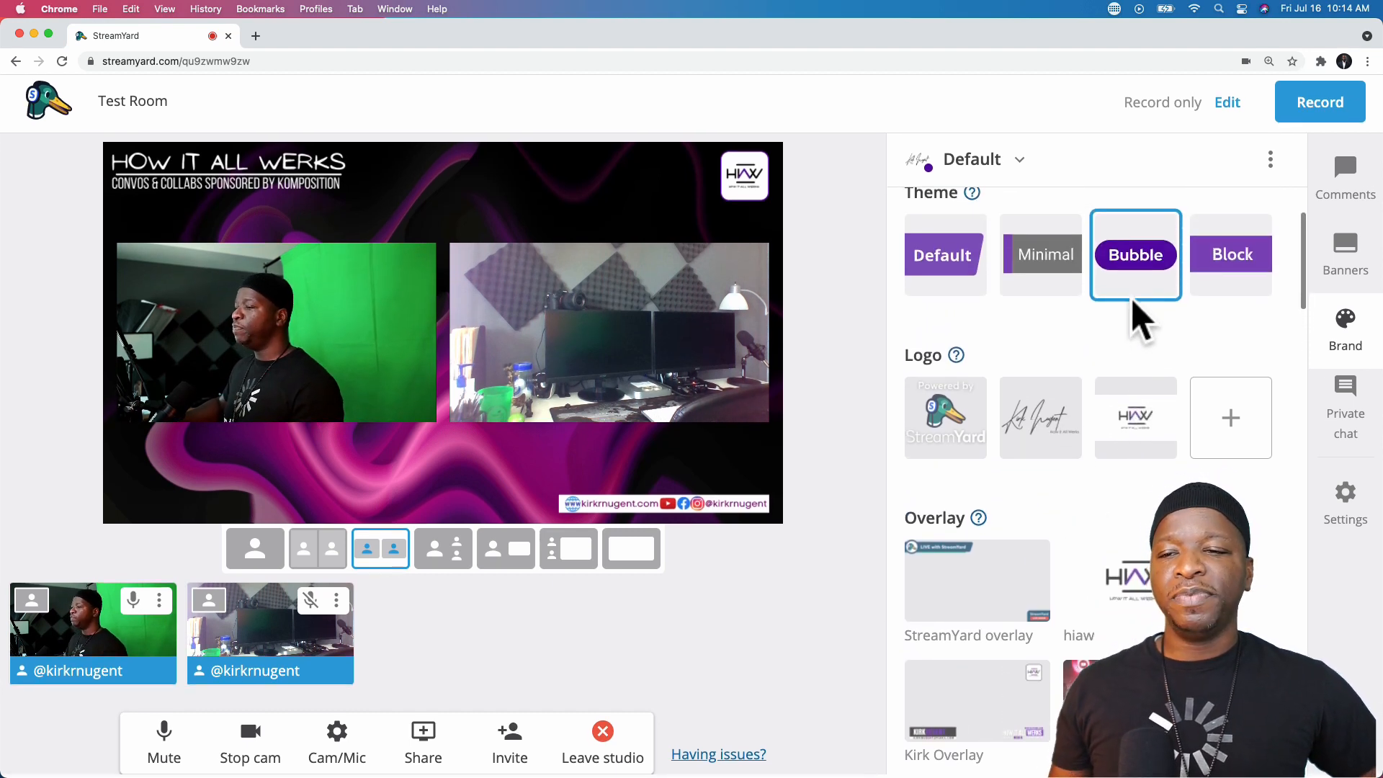
scroll(1138, 324, "up", 2)
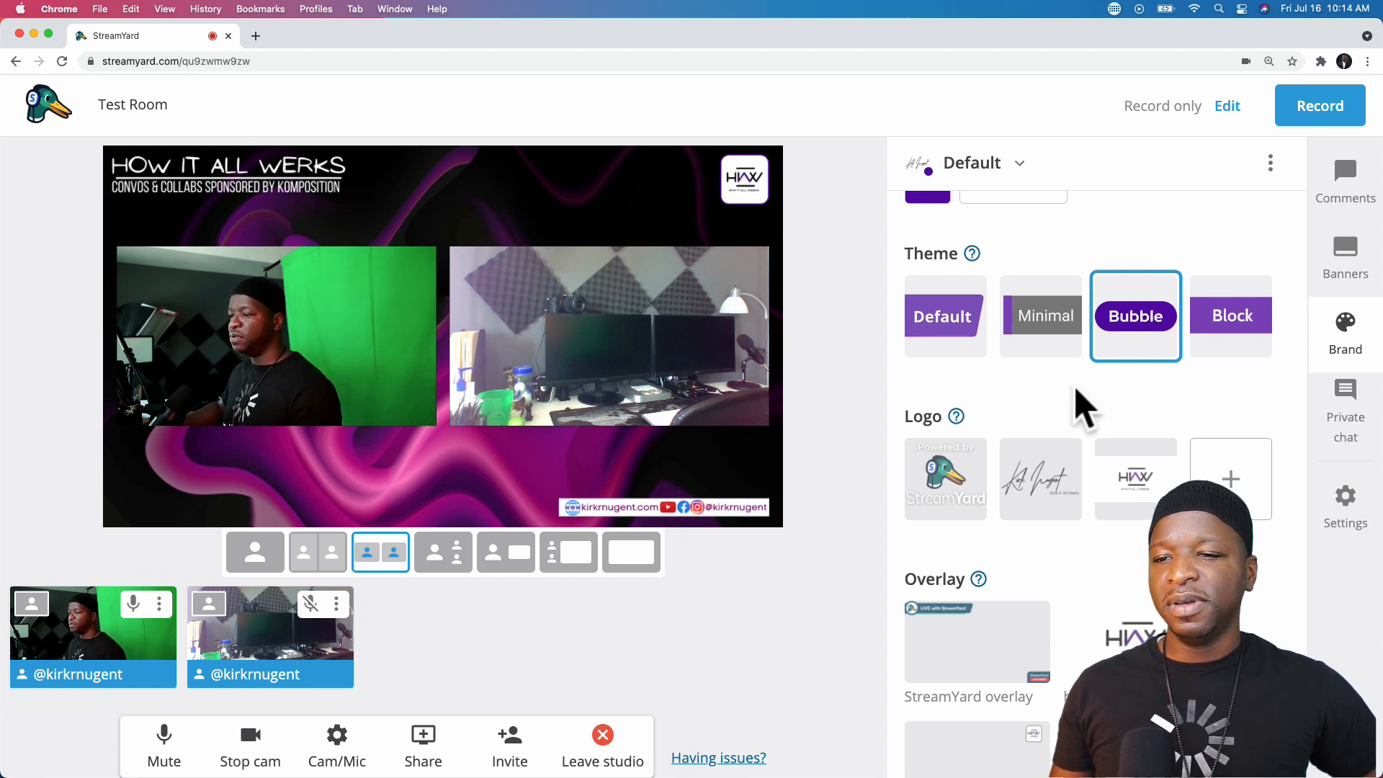
scroll(1077, 415, "down", 2)
scroll(1030, 479, "down", 1)
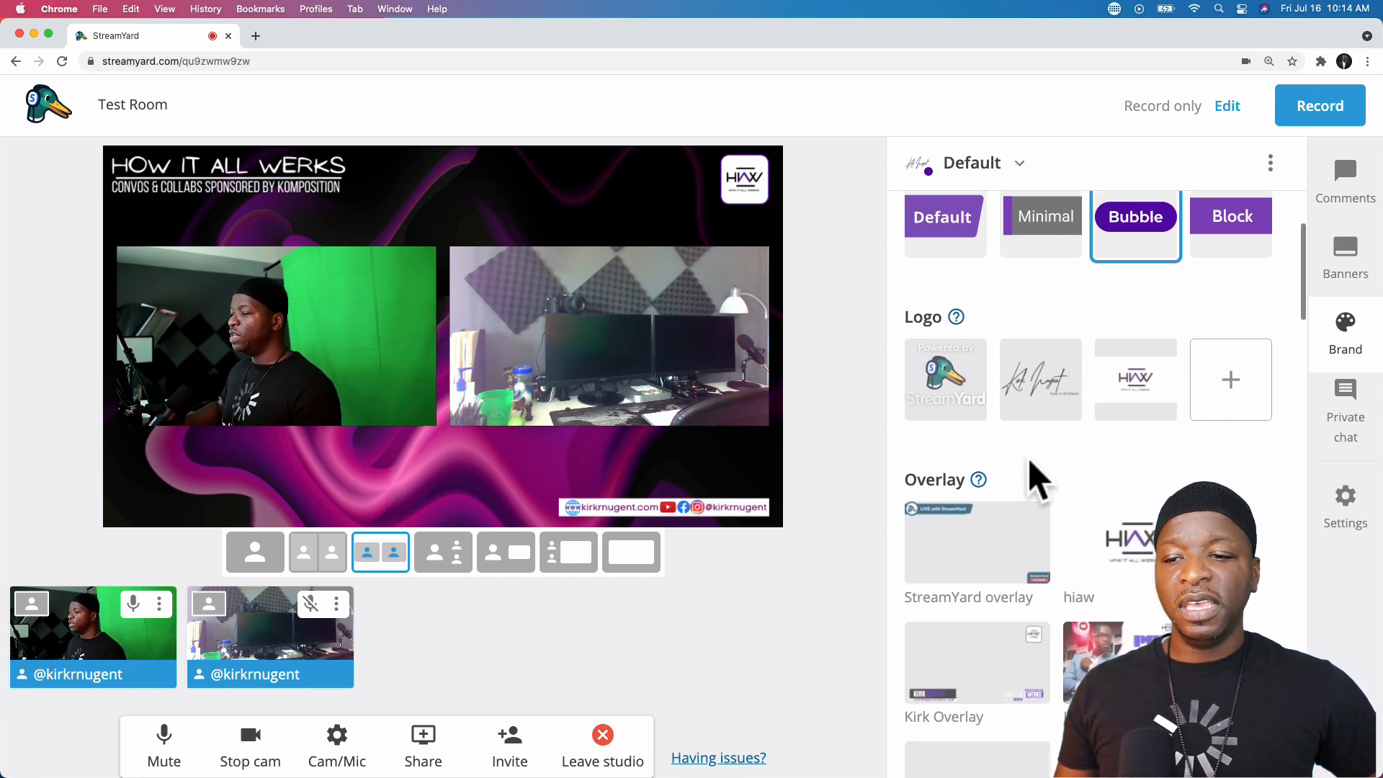
scroll(1045, 479, "down", 2)
scroll(1235, 490, "down", 2)
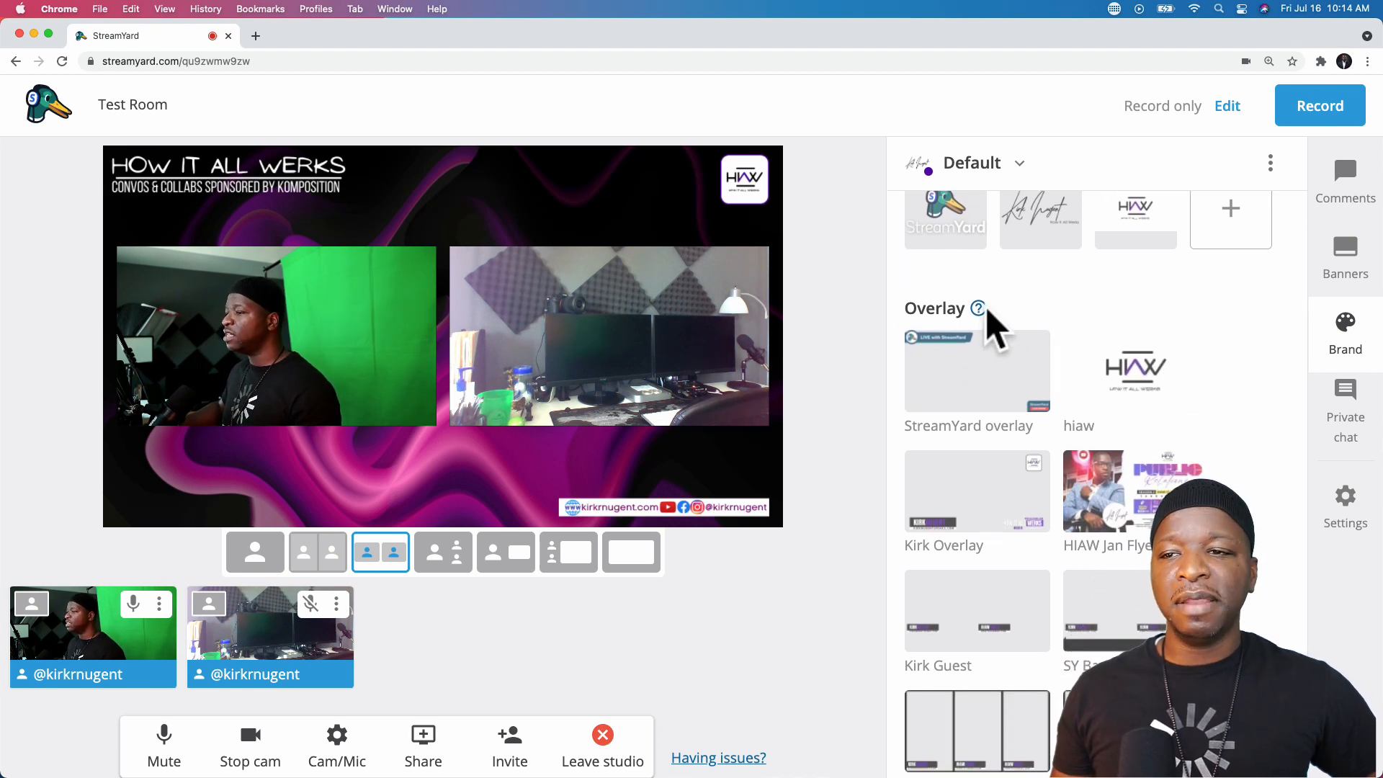
mouse_move(980, 308)
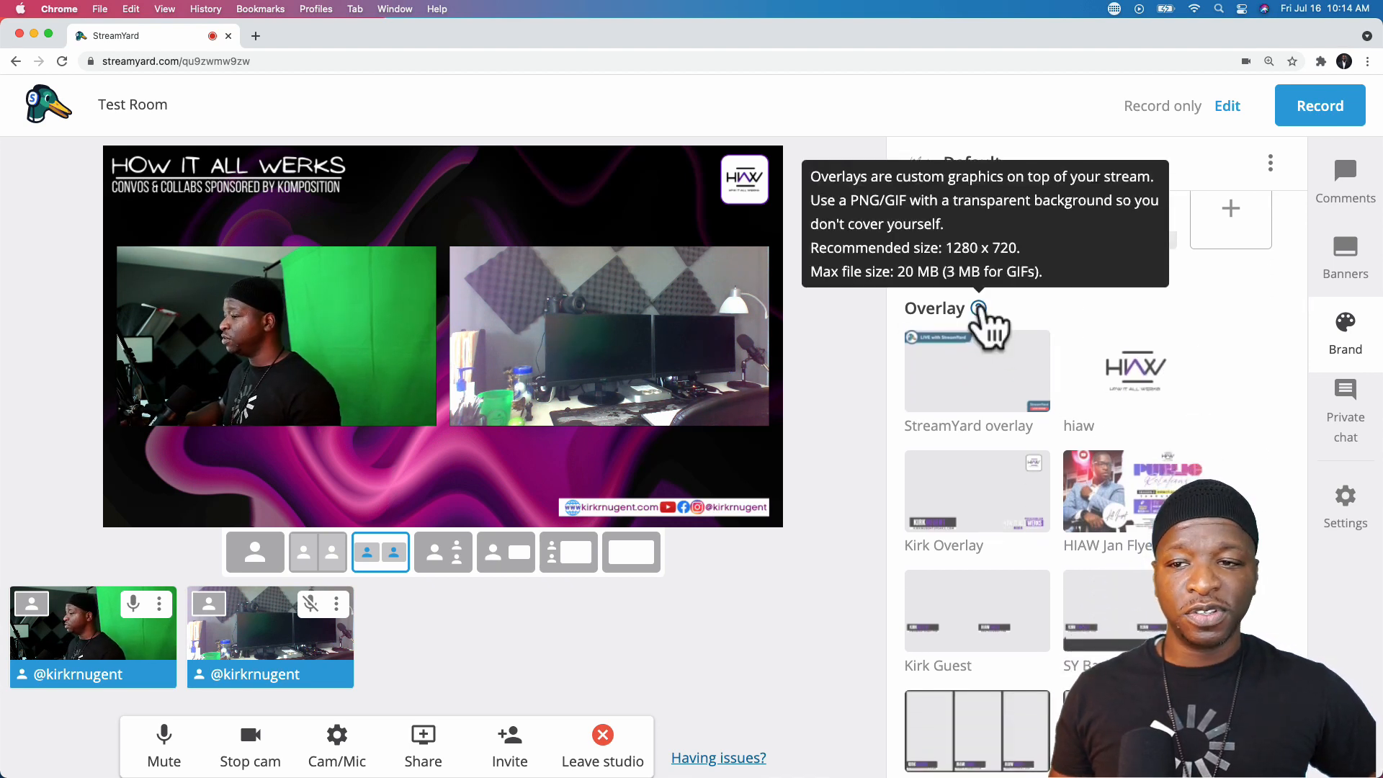
left_click(1134, 371)
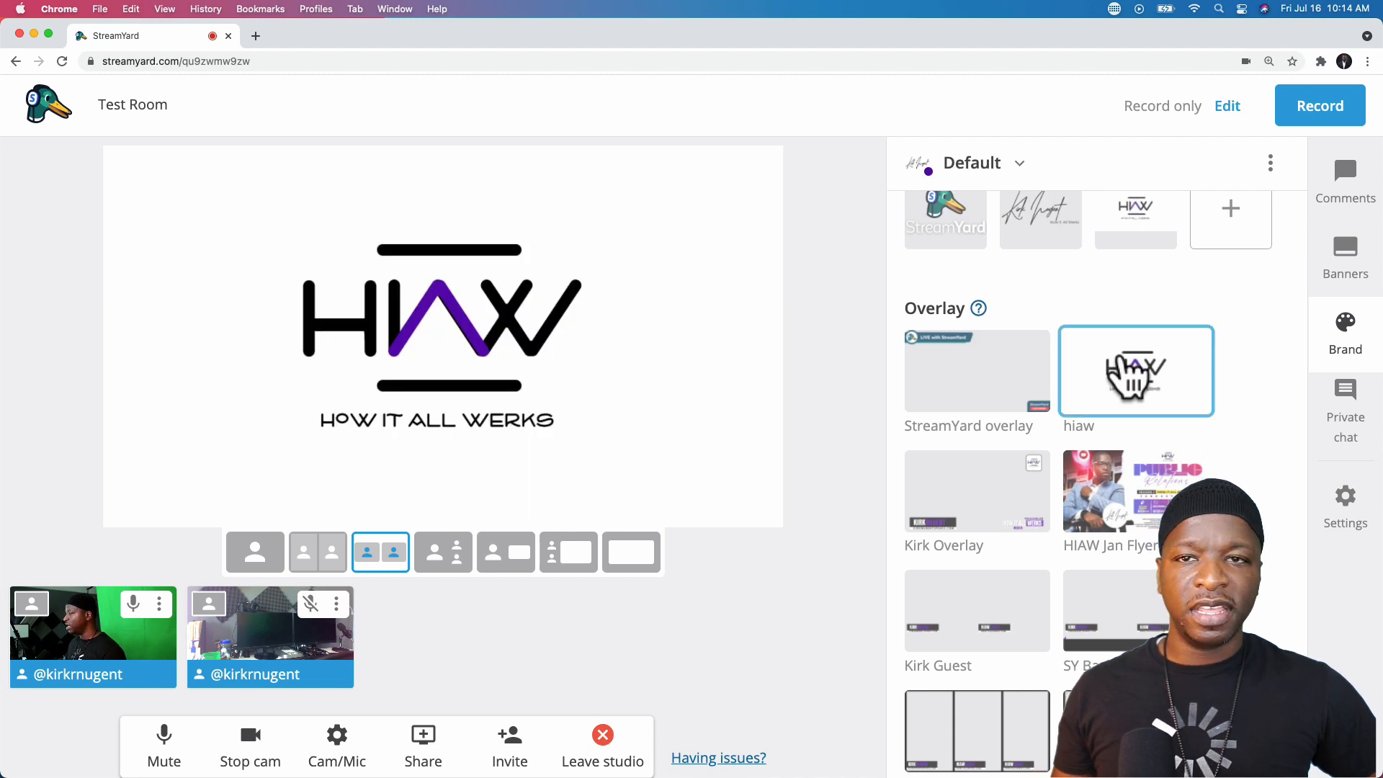
left_click(1133, 371)
mouse_move(980, 308)
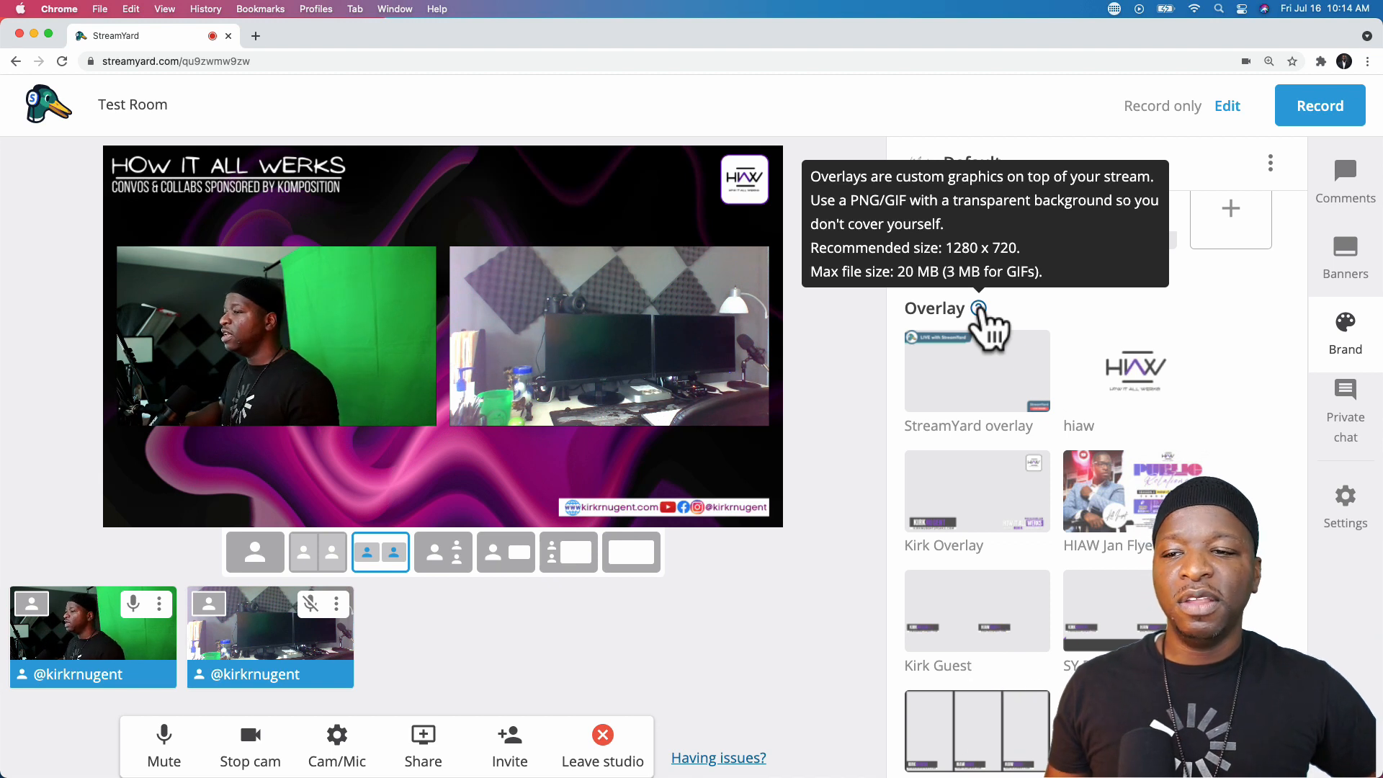
left_click(1135, 479)
left_click(1134, 481)
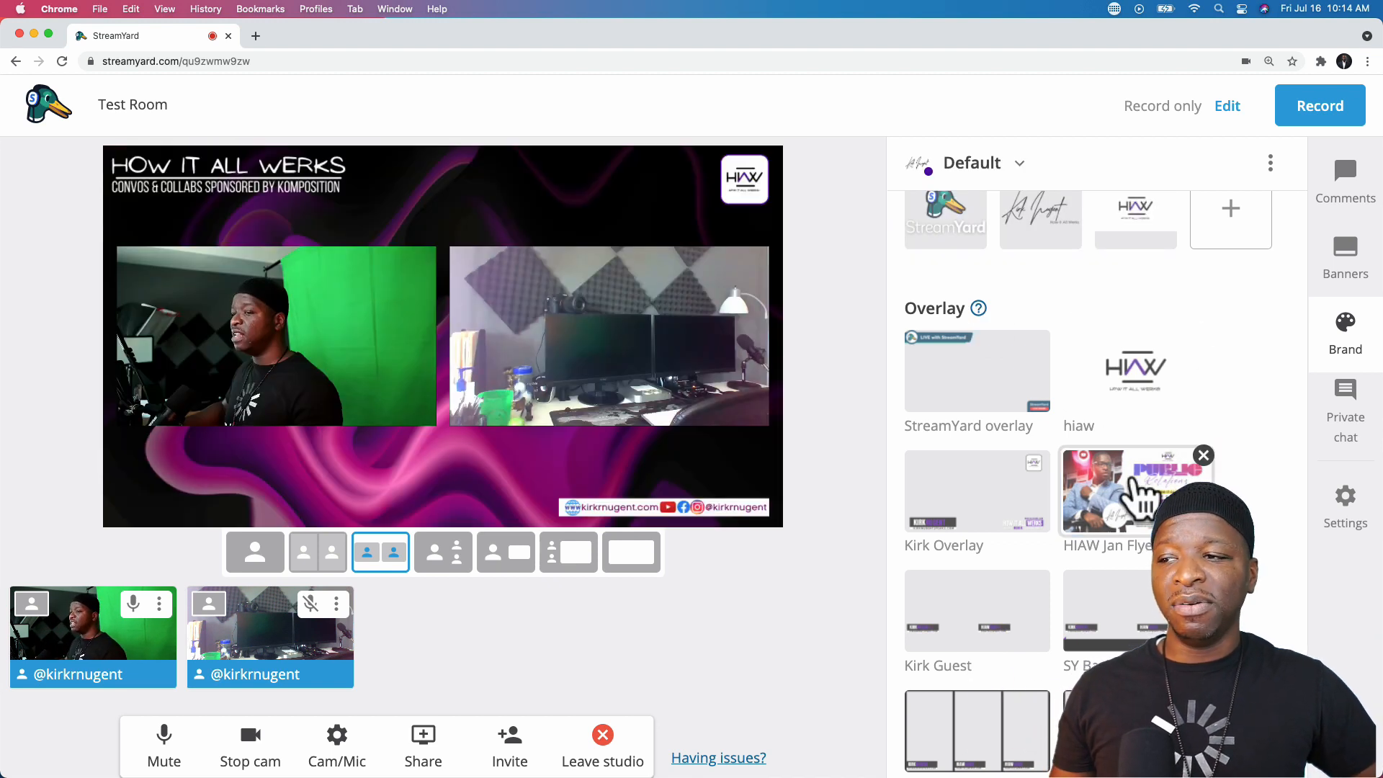
scroll(1257, 497, "down", 1)
mouse_move(980, 282)
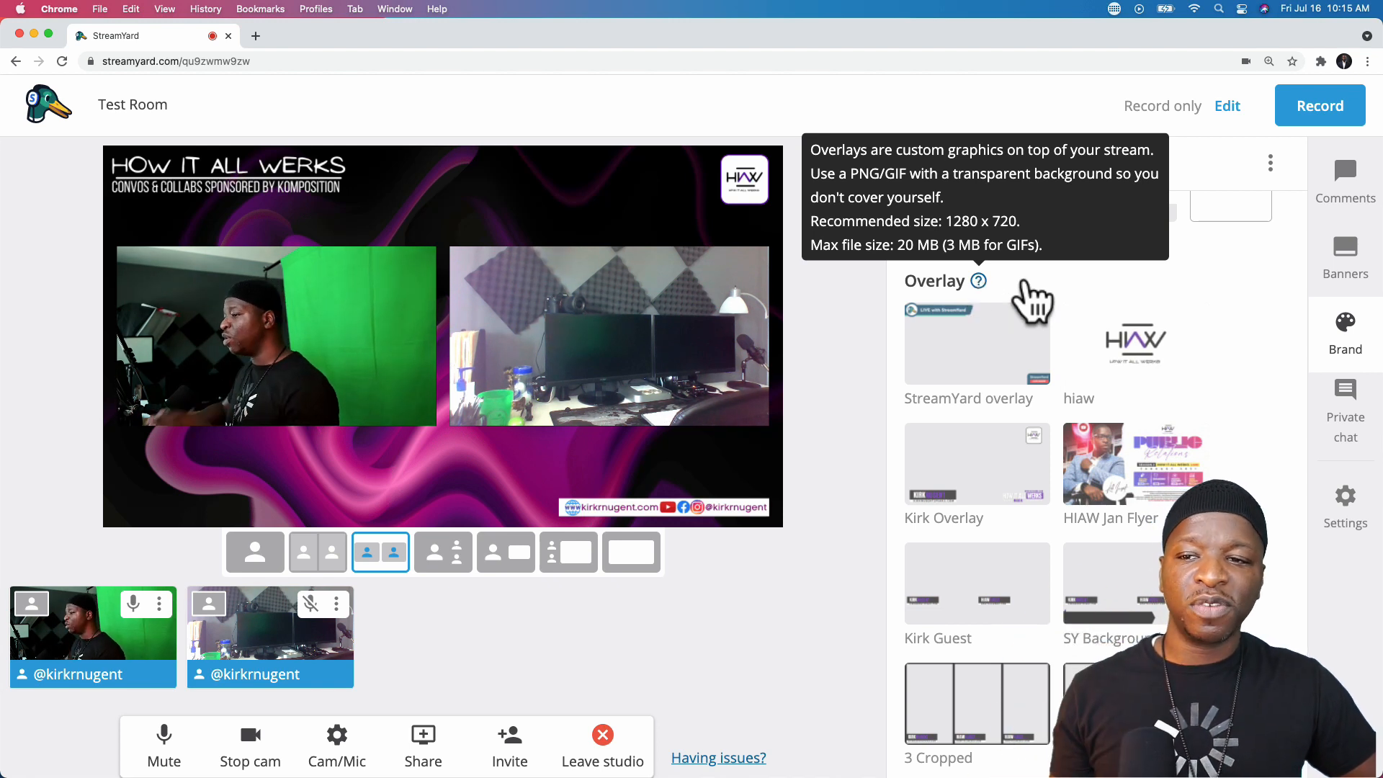
scroll(1225, 490, "down", 3)
scroll(1232, 475, "down", 1)
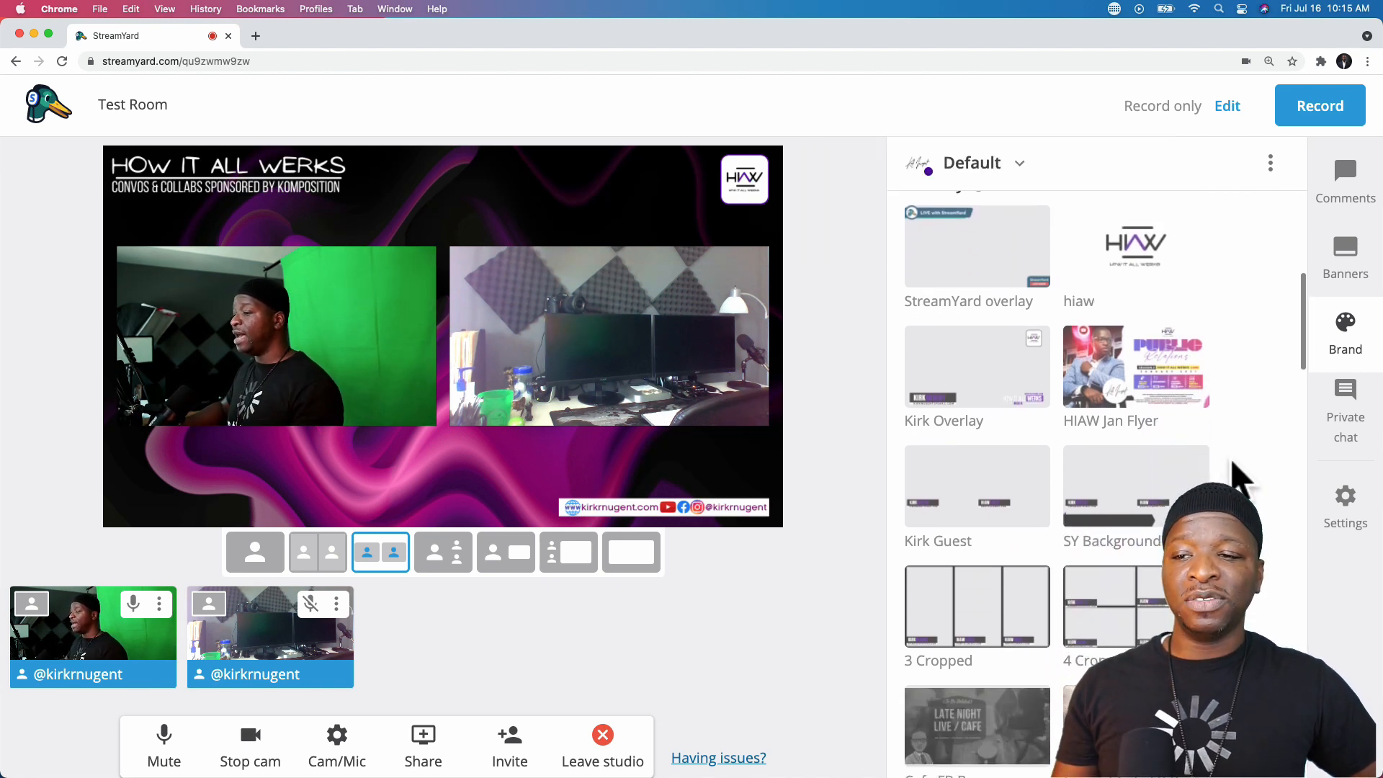
left_click(994, 368)
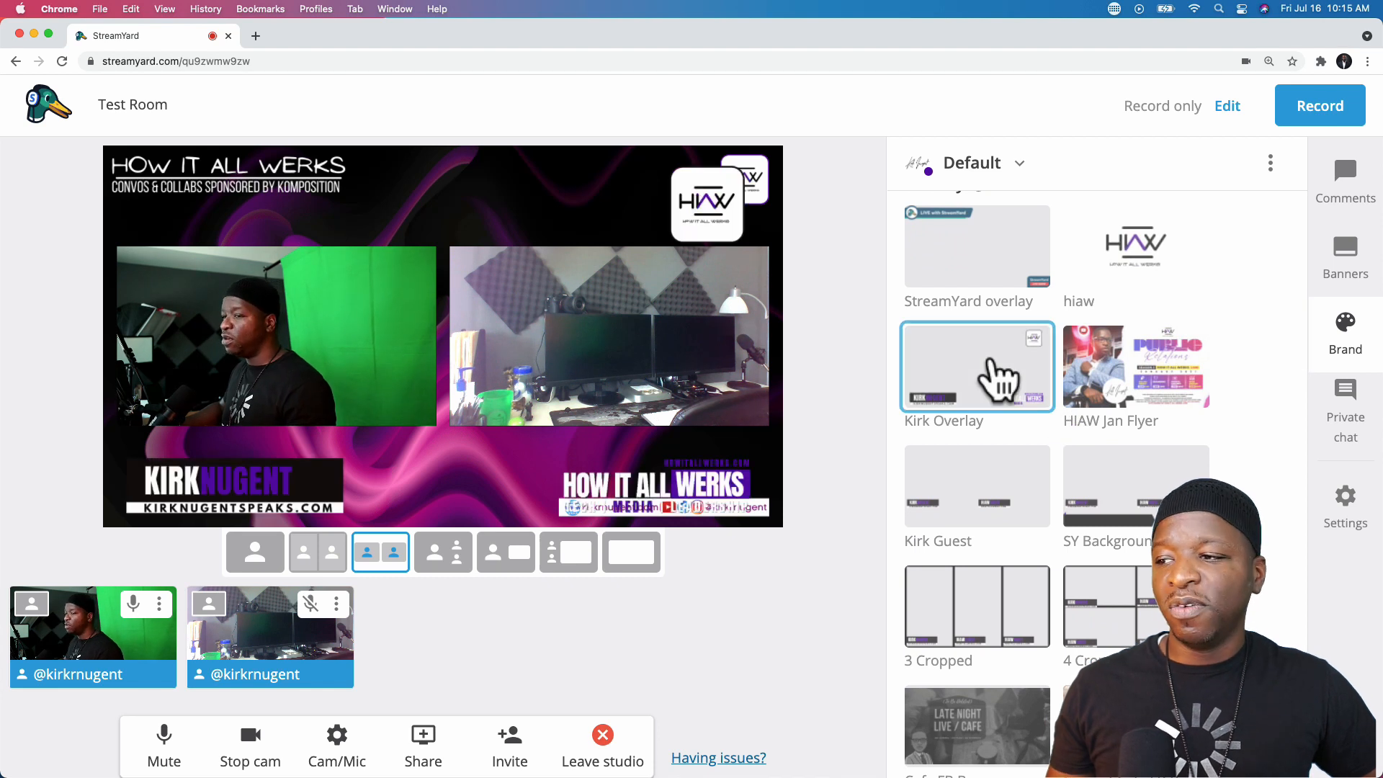
left_click(994, 371)
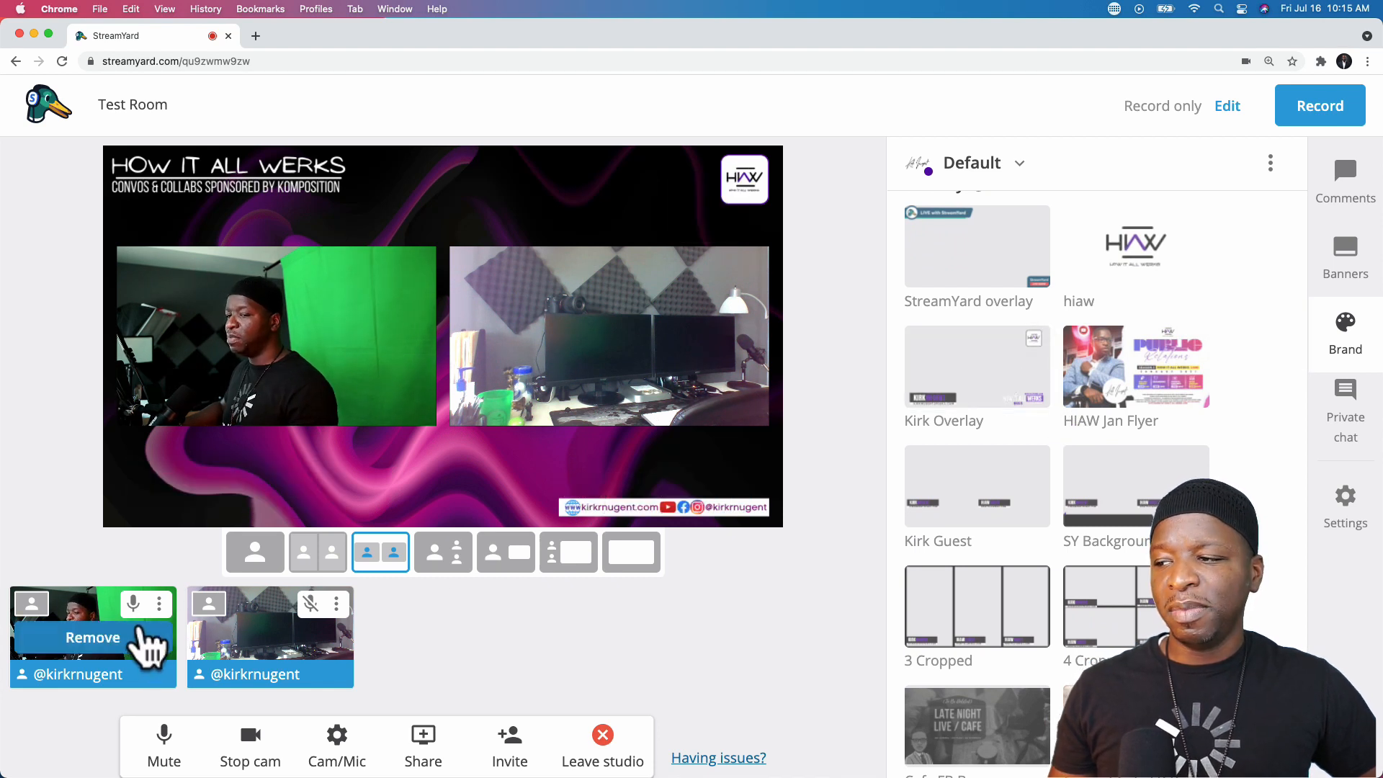
left_click(31, 602)
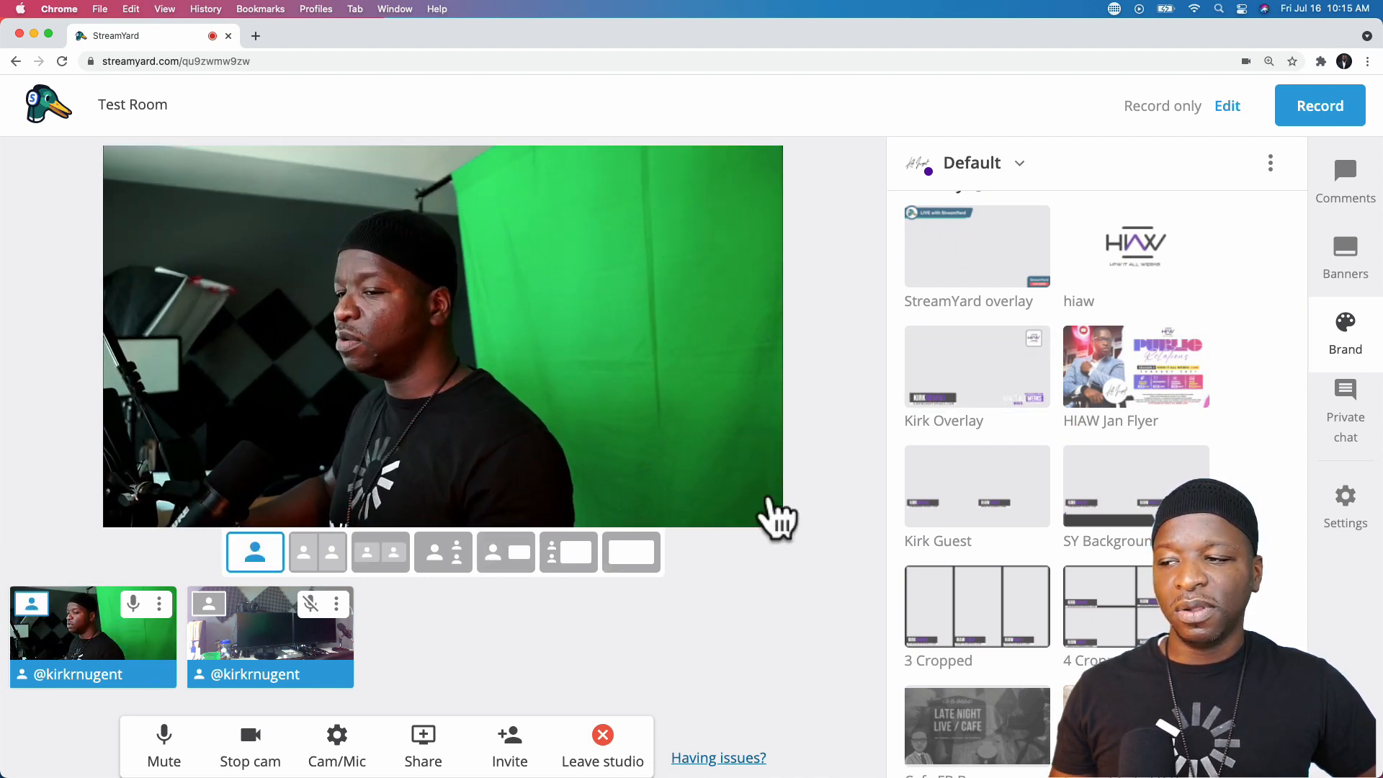
left_click(977, 376)
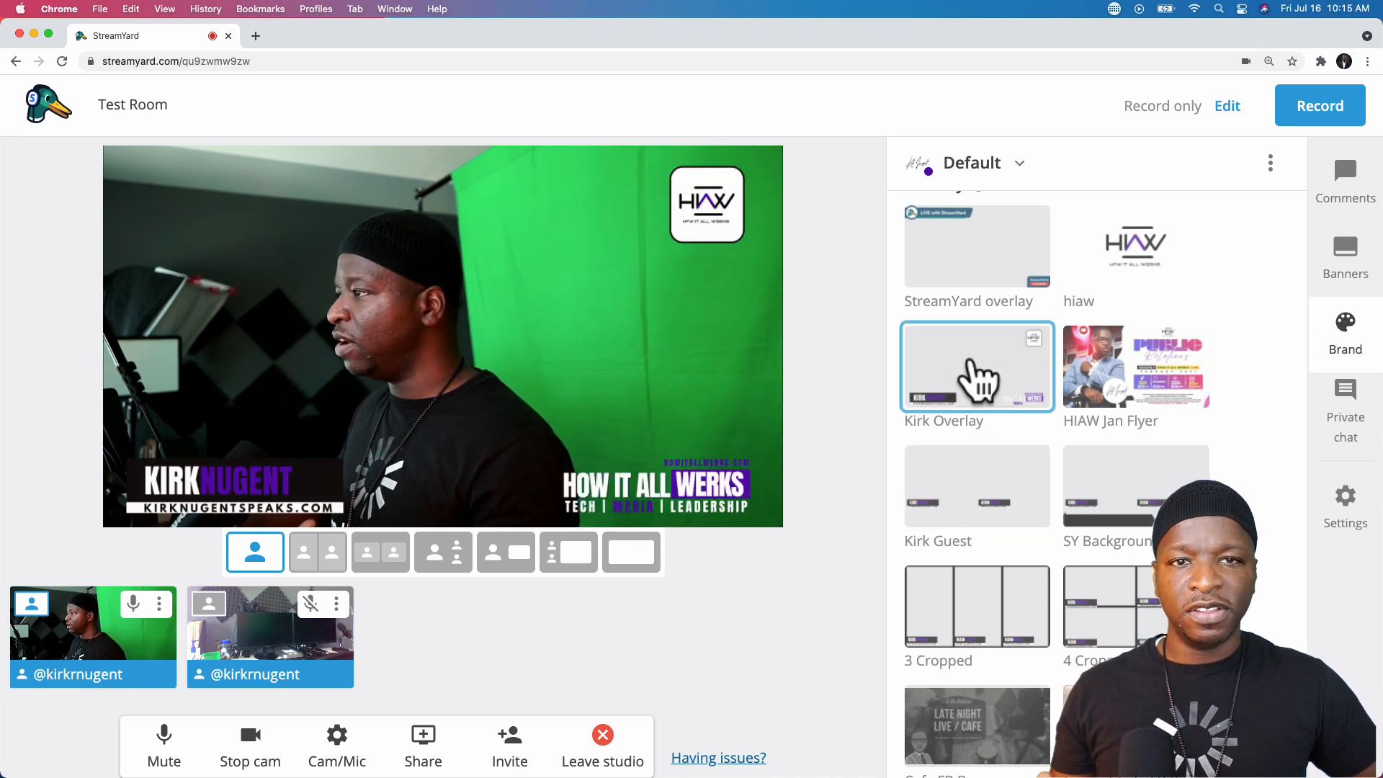
left_click(977, 377)
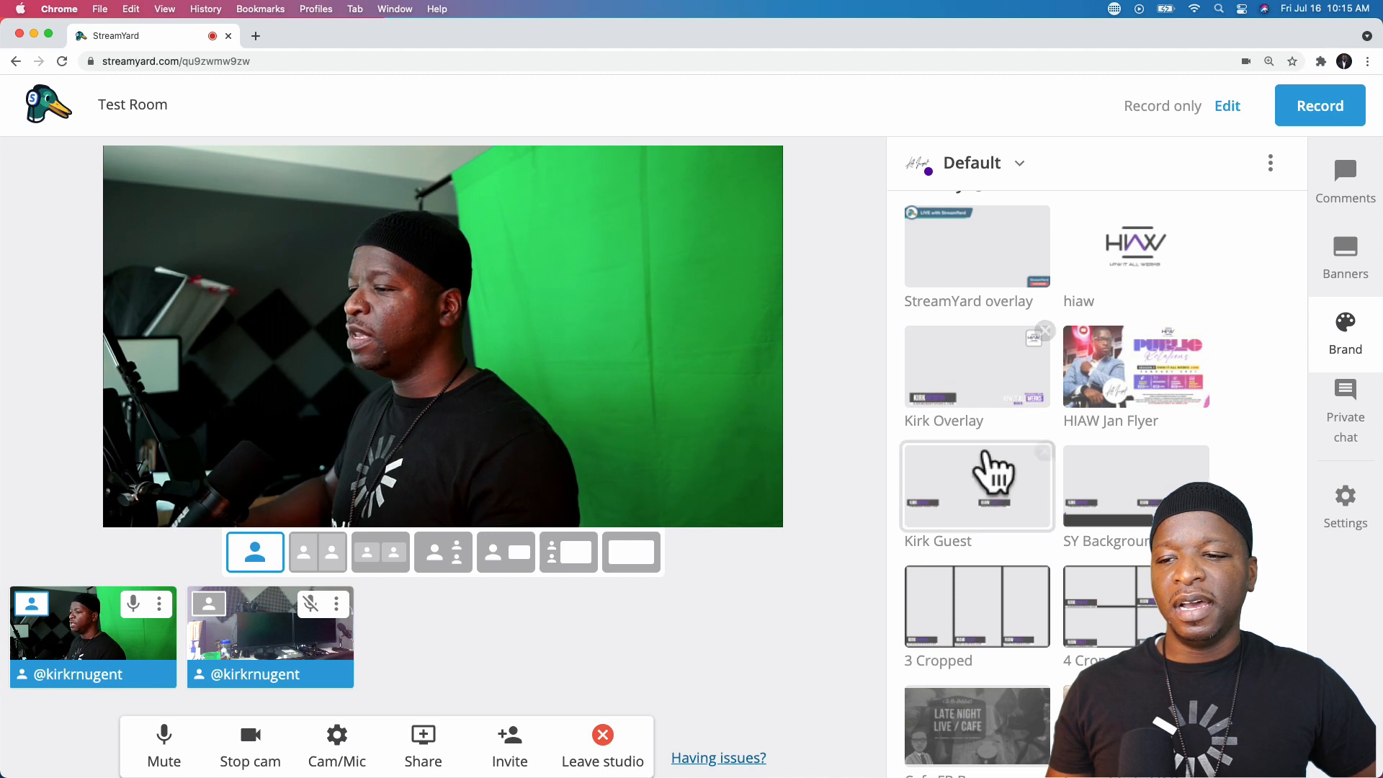
scroll(1076, 513, "down", 2)
scroll(1080, 522, "down", 4)
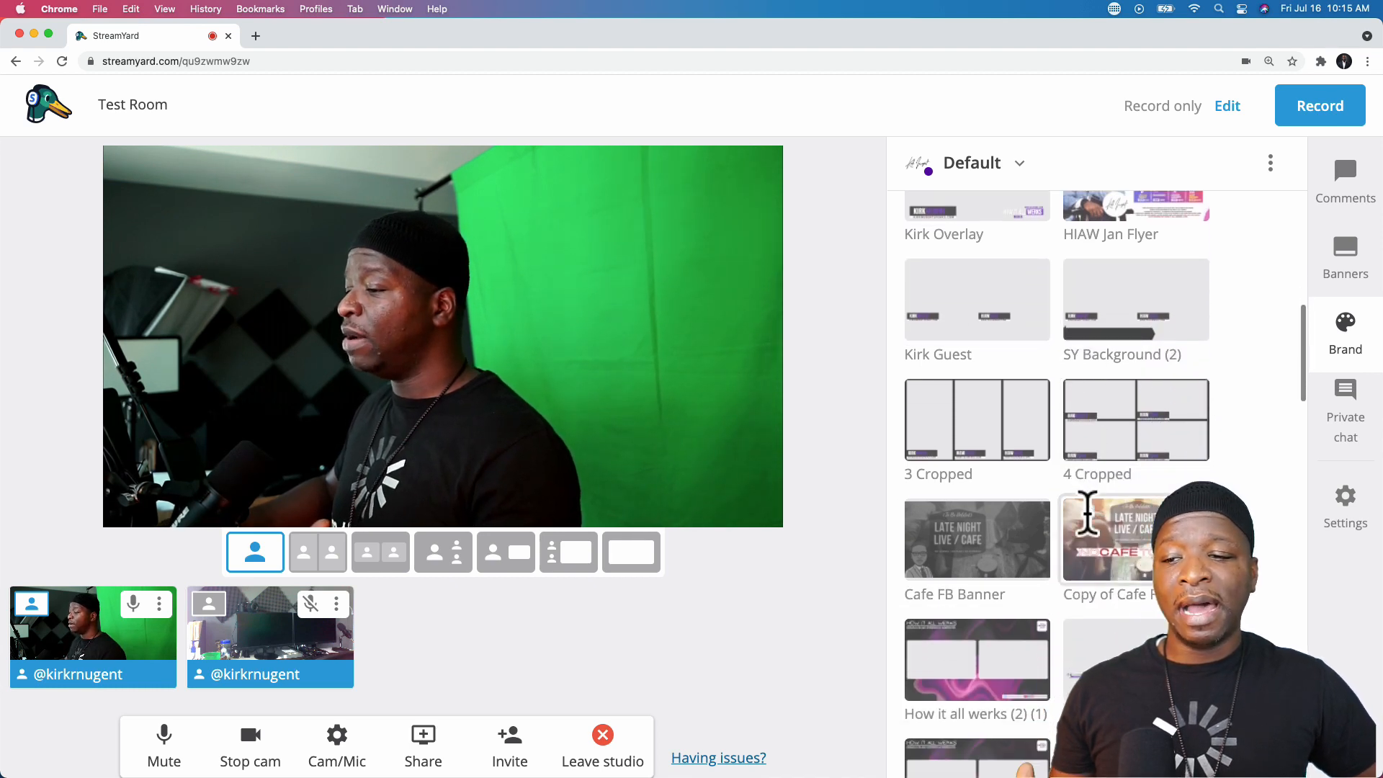
left_click(1120, 551)
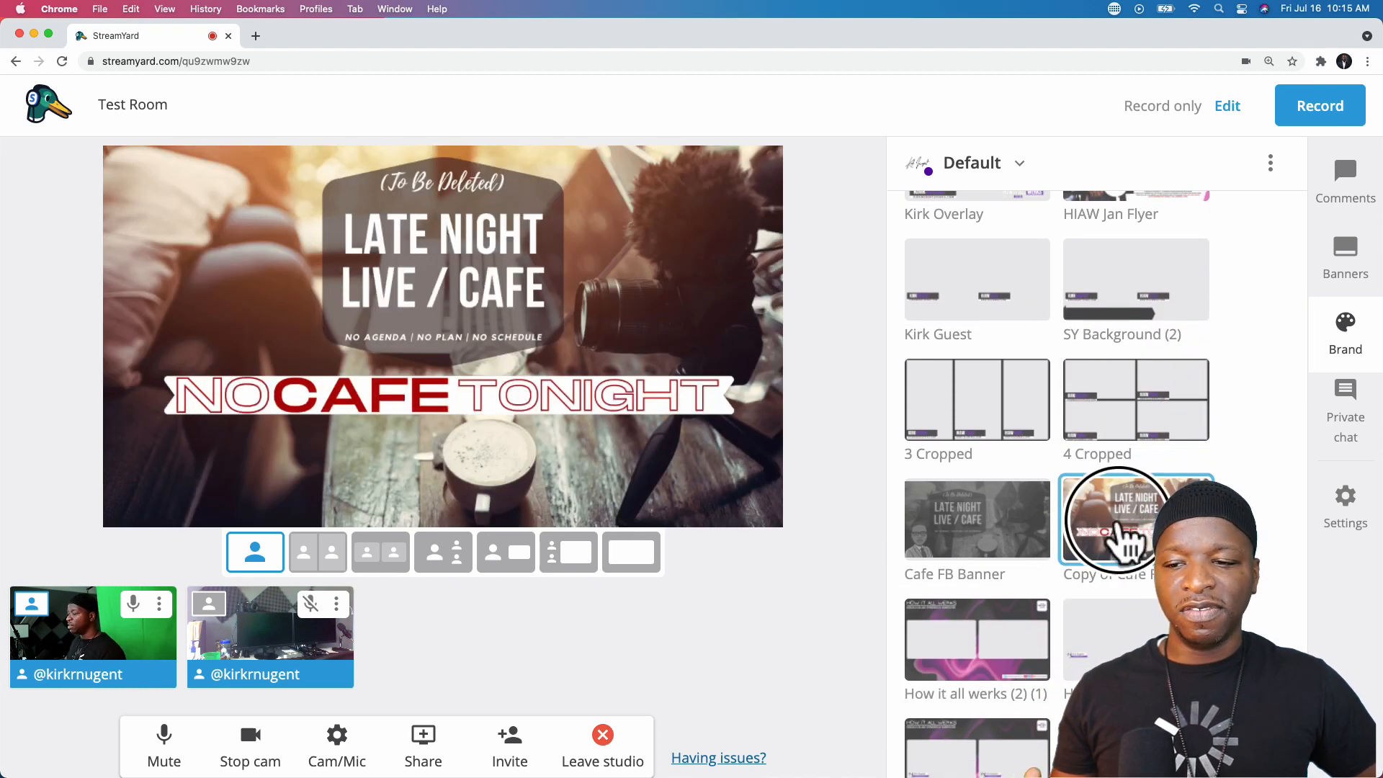
left_click(1124, 551)
scroll(1125, 551, "down", 1)
mouse_move(224, 649)
left_click(378, 561)
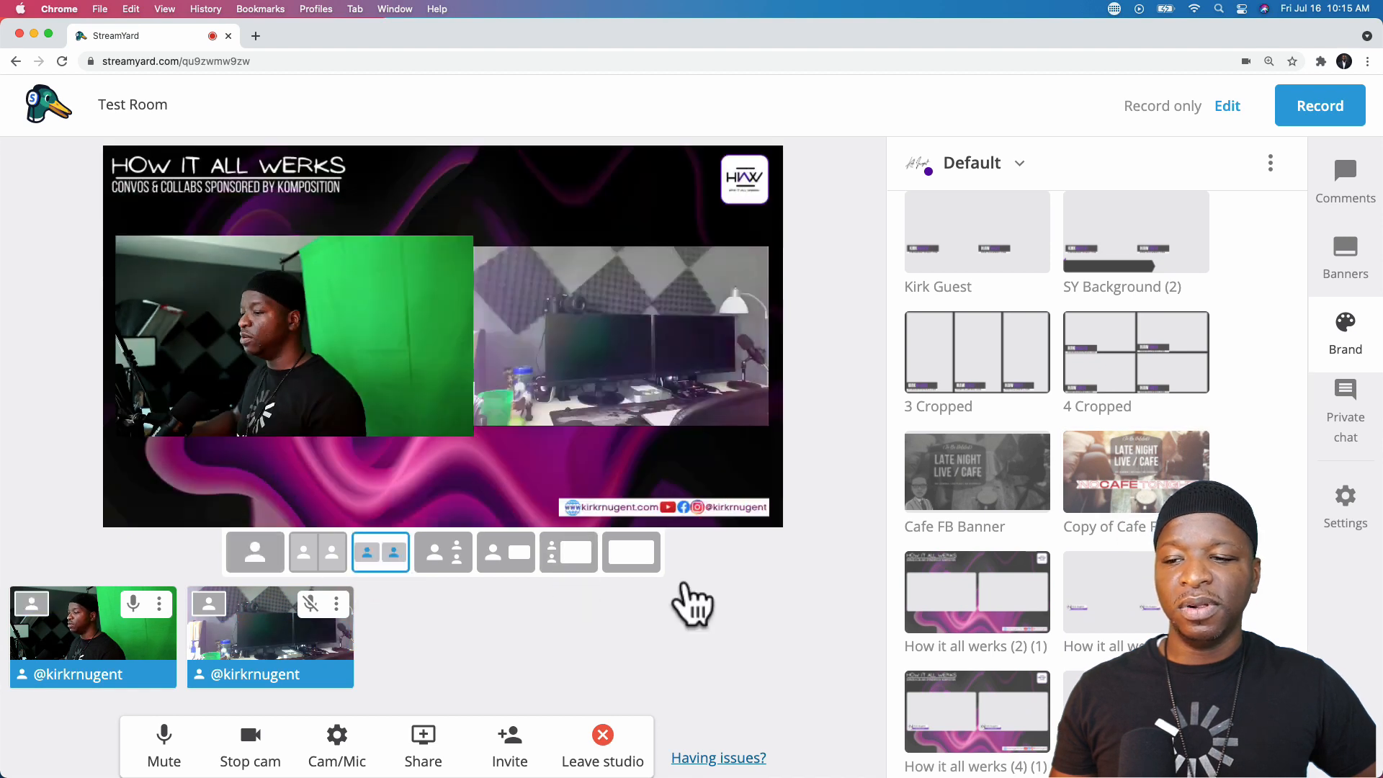
left_click(978, 598)
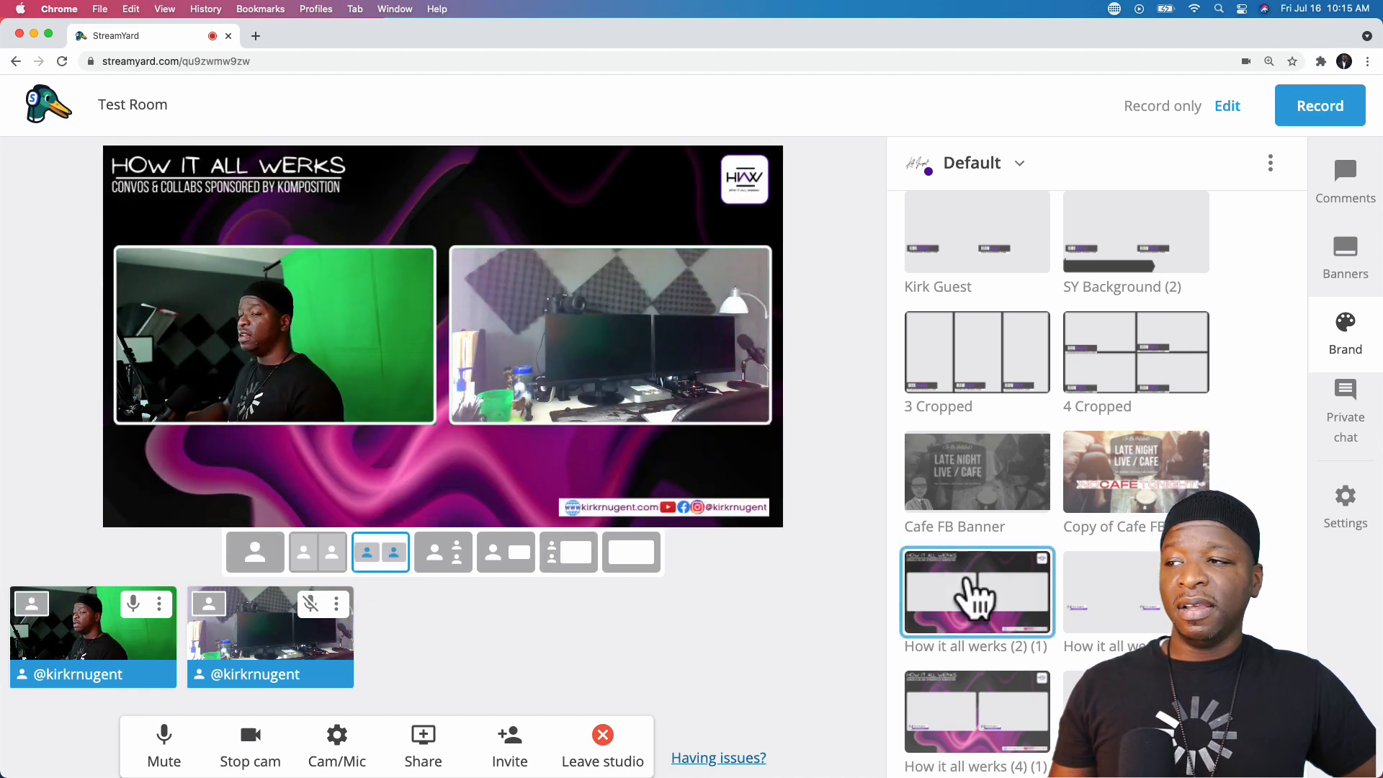
left_click(978, 598)
left_click(978, 598)
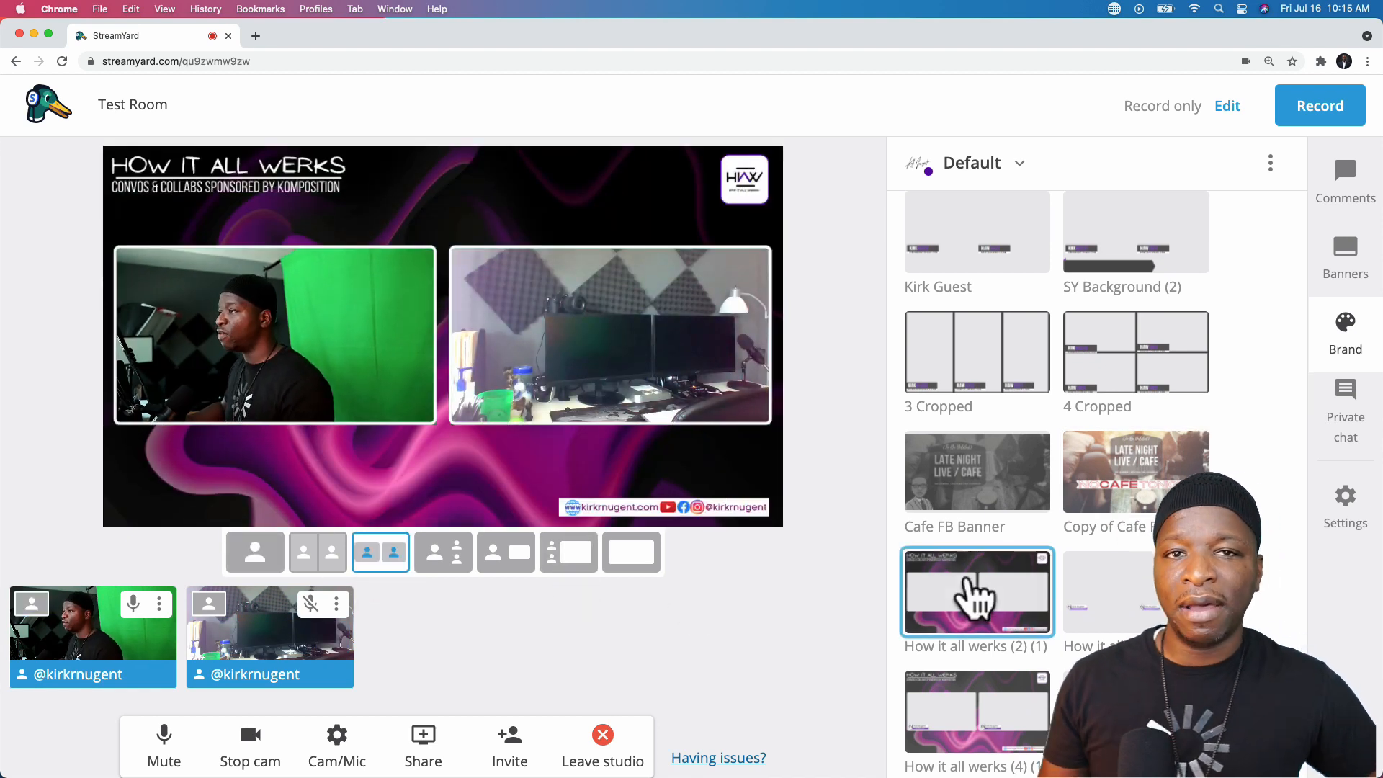
left_click(977, 598)
scroll(974, 597, "down", 3)
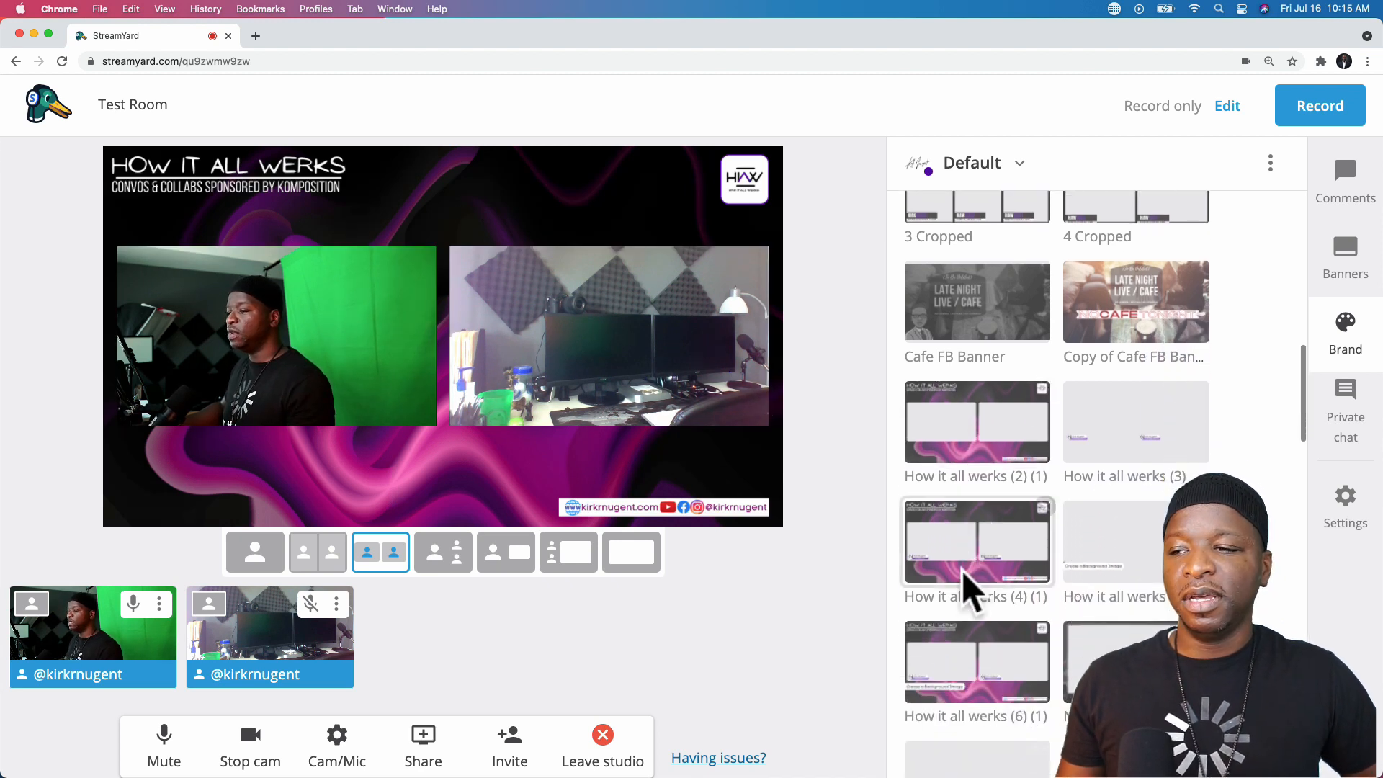
left_click(971, 556)
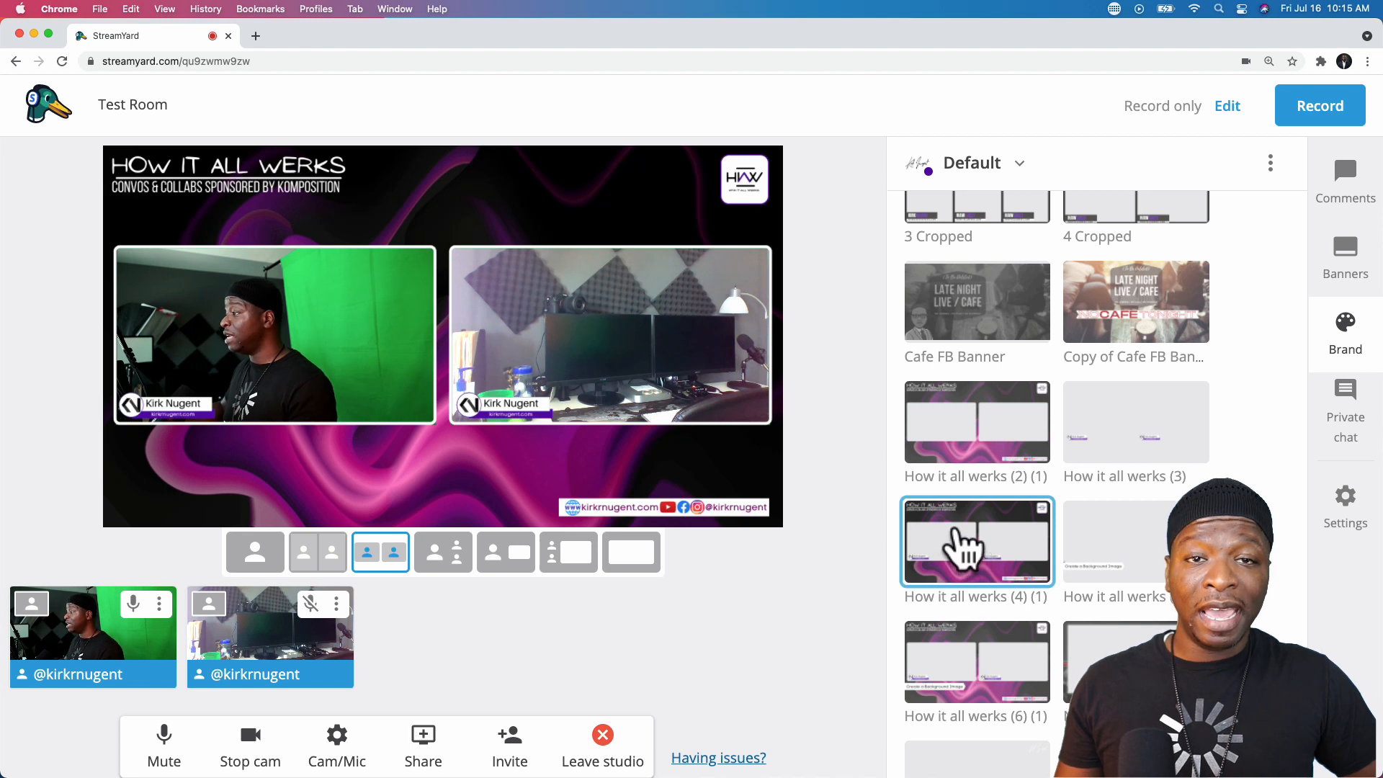
scroll(960, 549, "down", 1)
left_click(967, 599)
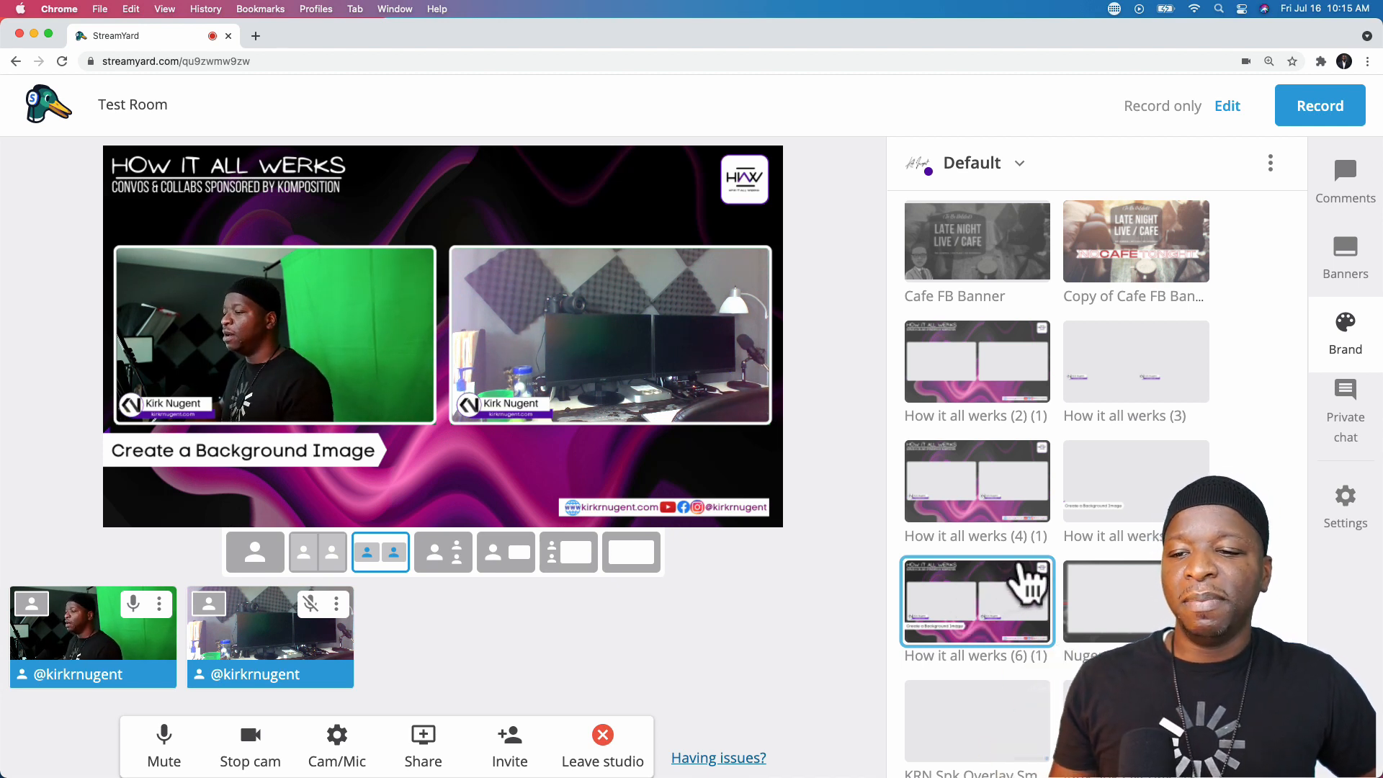
mouse_move(274, 612)
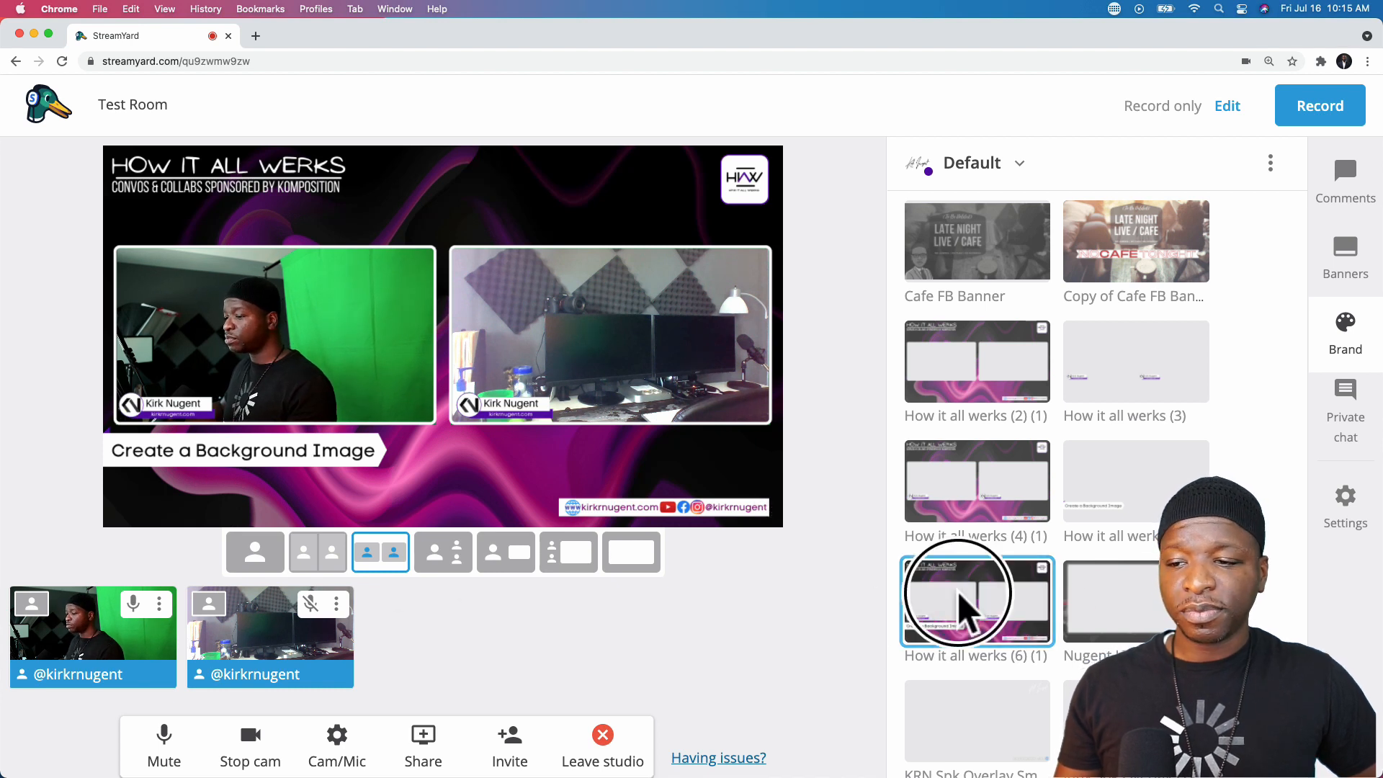
left_click(966, 609)
left_click(279, 556)
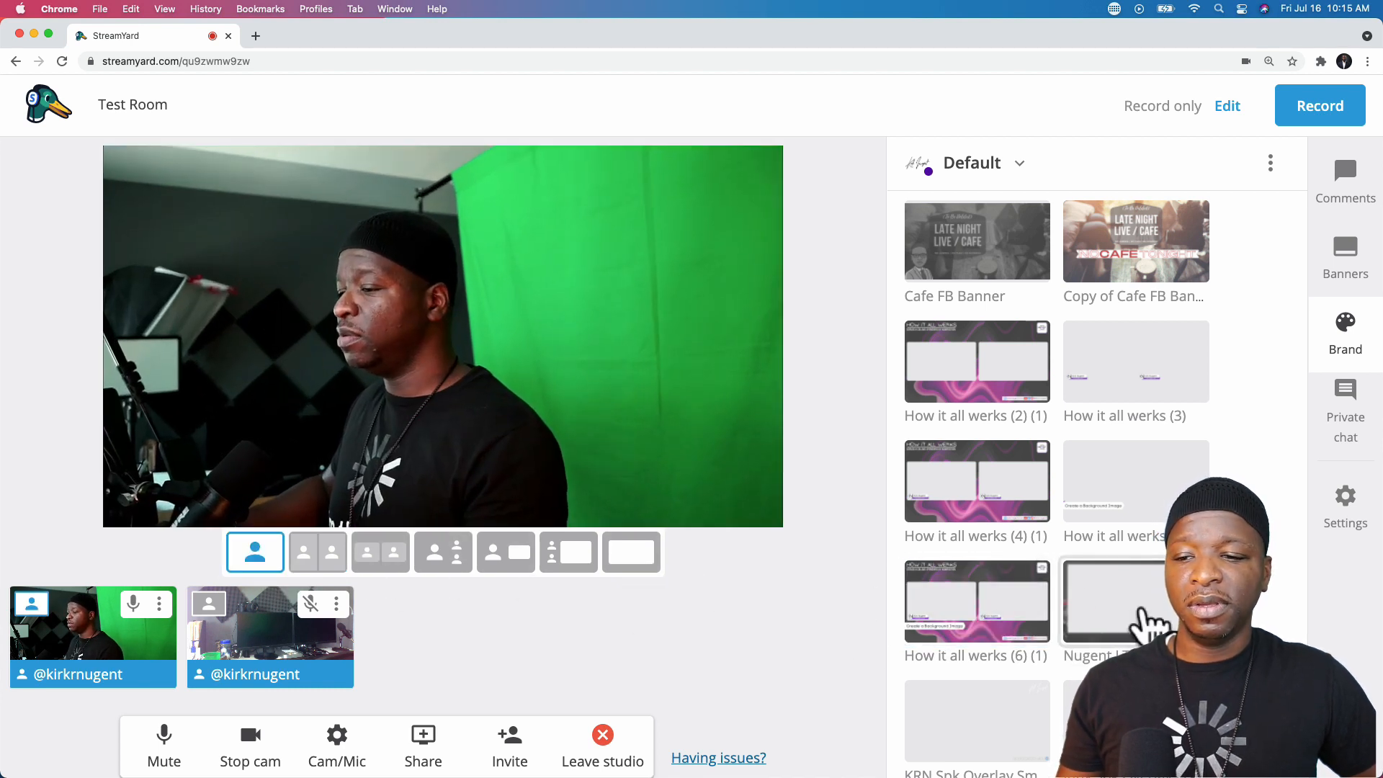
left_click(1147, 618)
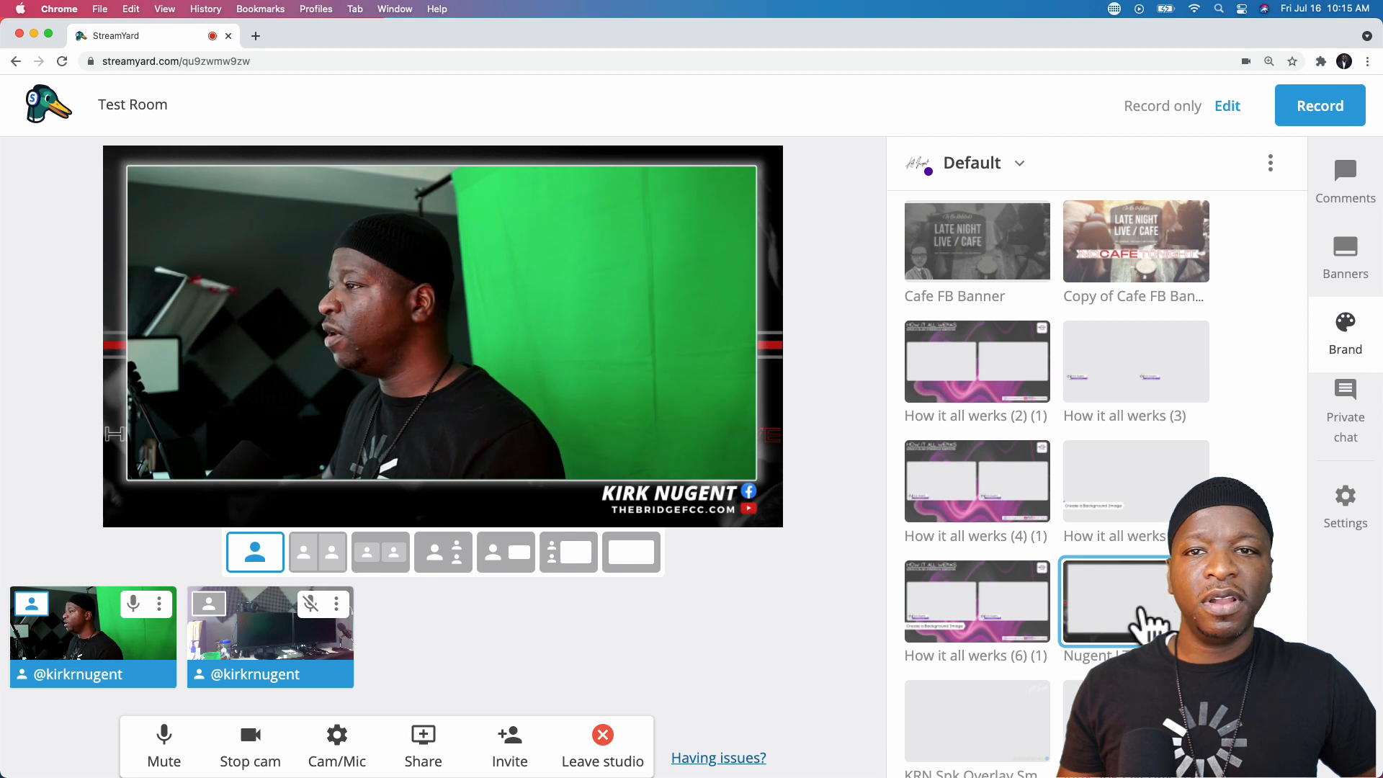
scroll(1257, 614, "down", 5)
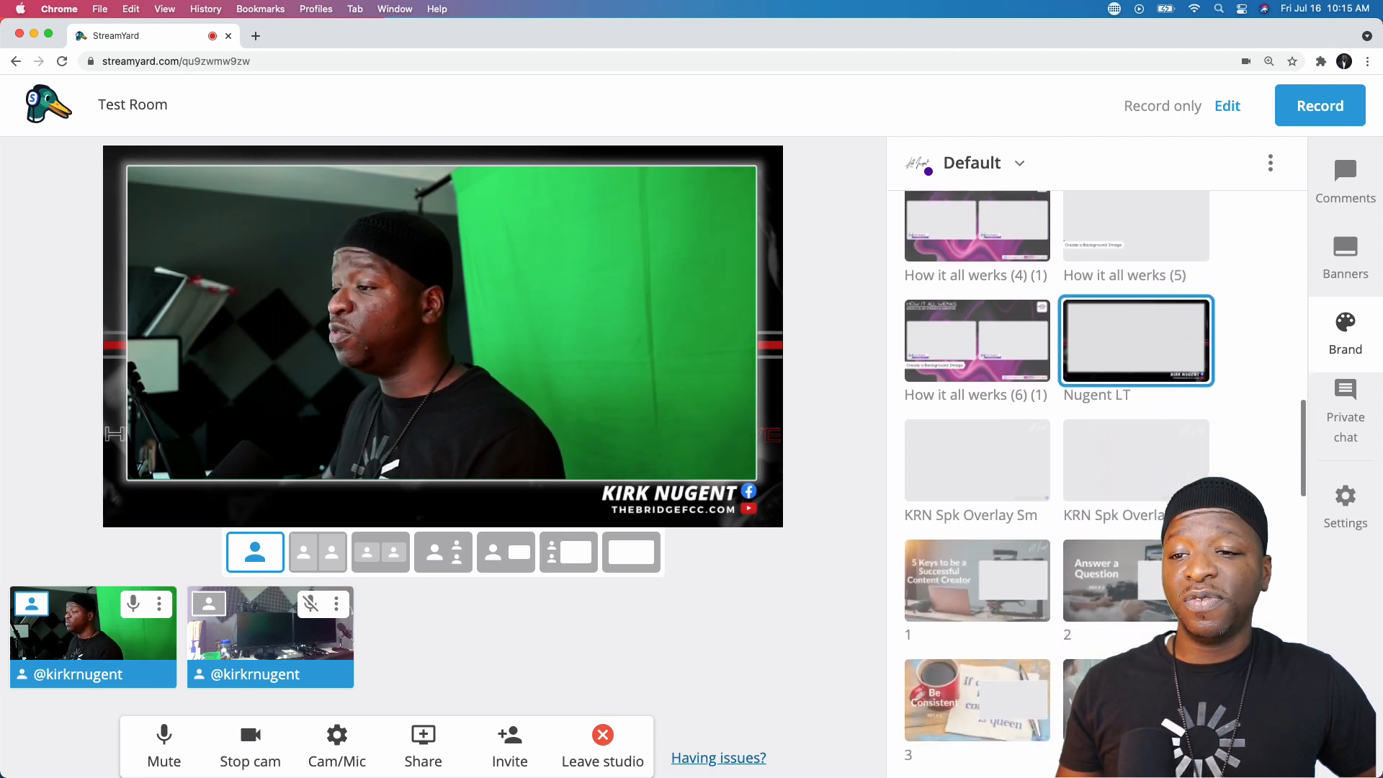
left_click(1202, 358)
left_click(382, 561)
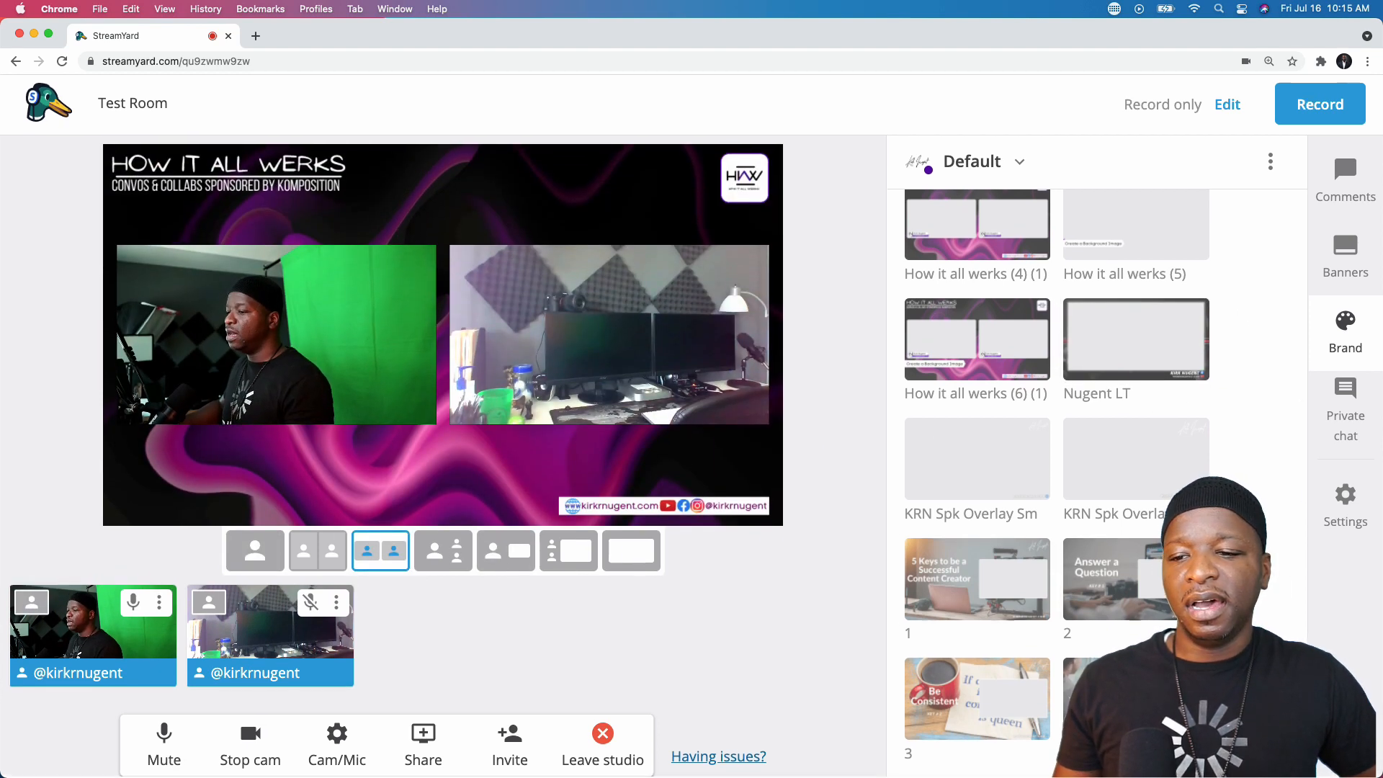
scroll(1275, 573, "down", 10)
- Scroll the Brand panel to Video clips, showing Countdown, Intro and Countdown 14
scroll(1055, 483, "down", 5)
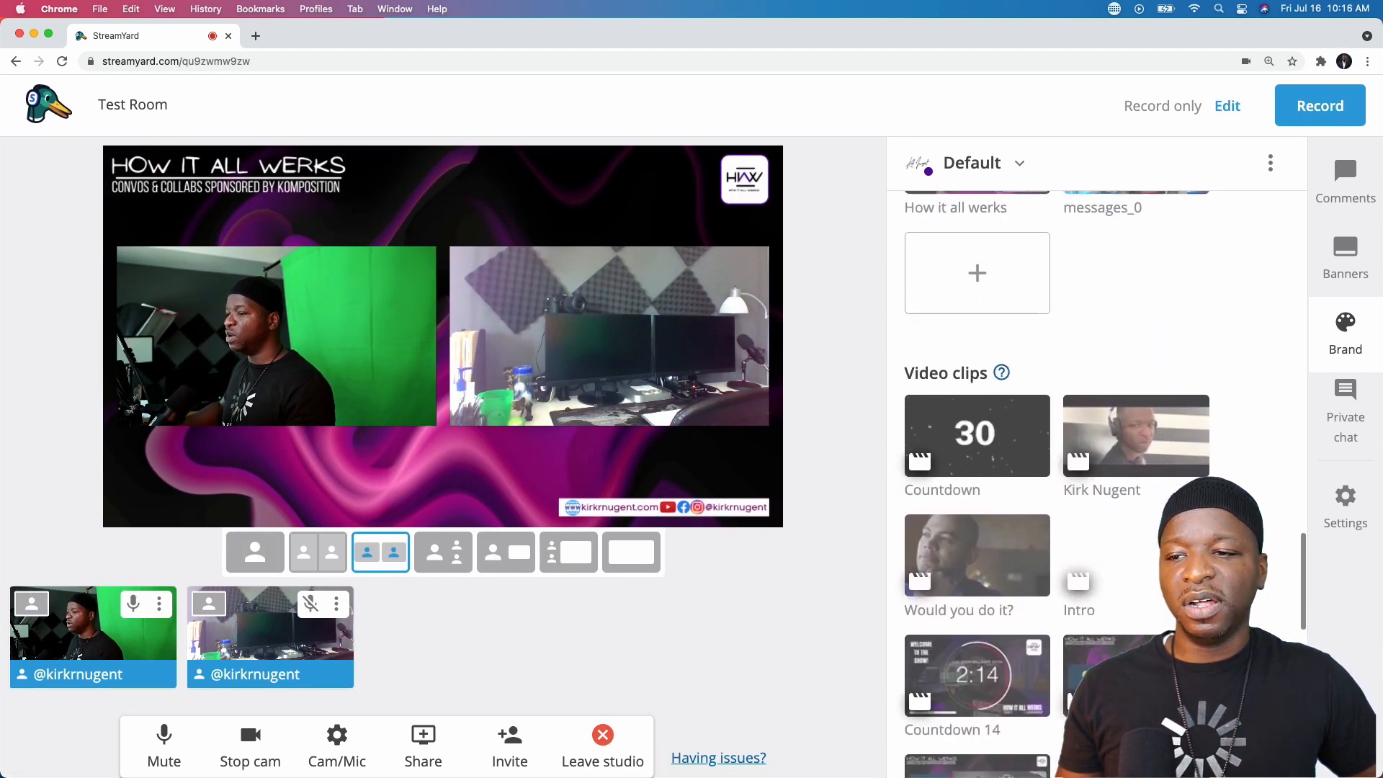
scroll(1055, 483, "up", 1)
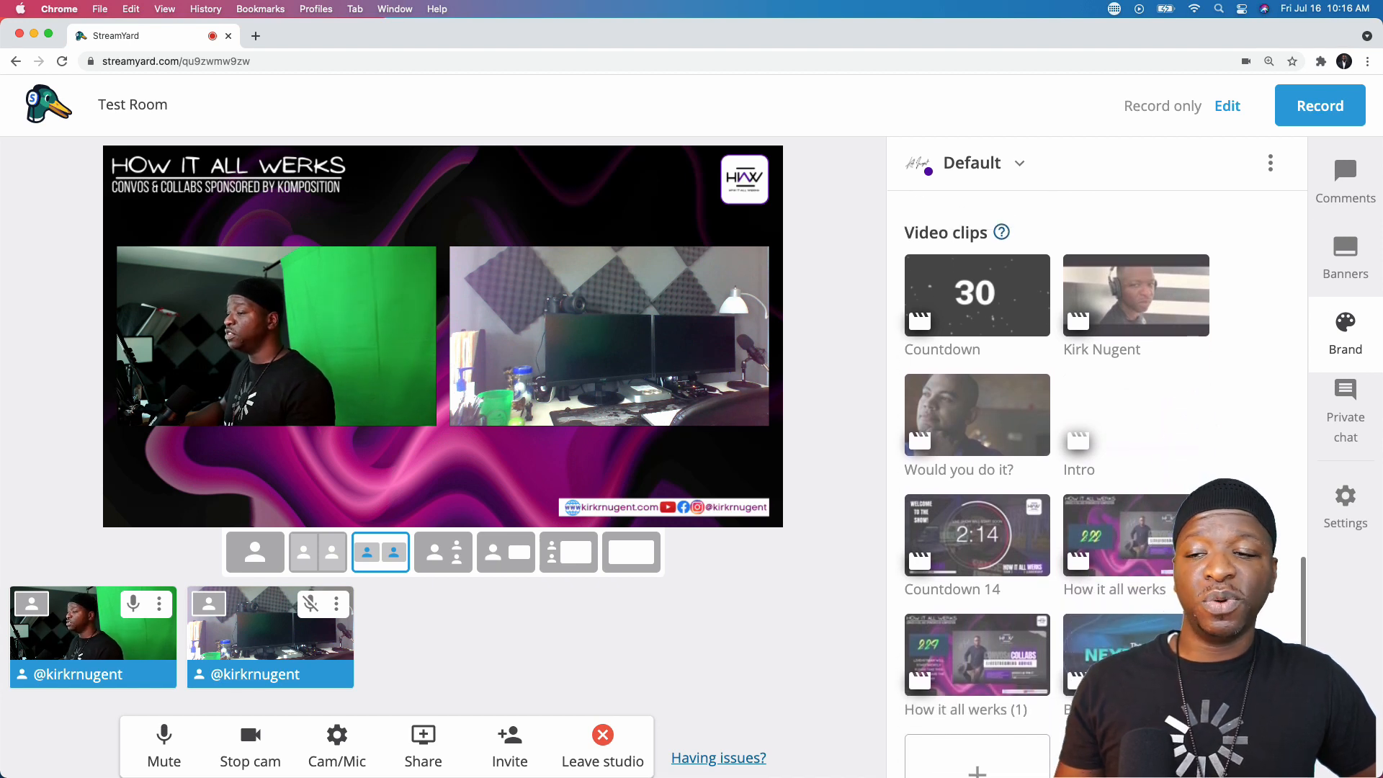
mouse_move(1002, 235)
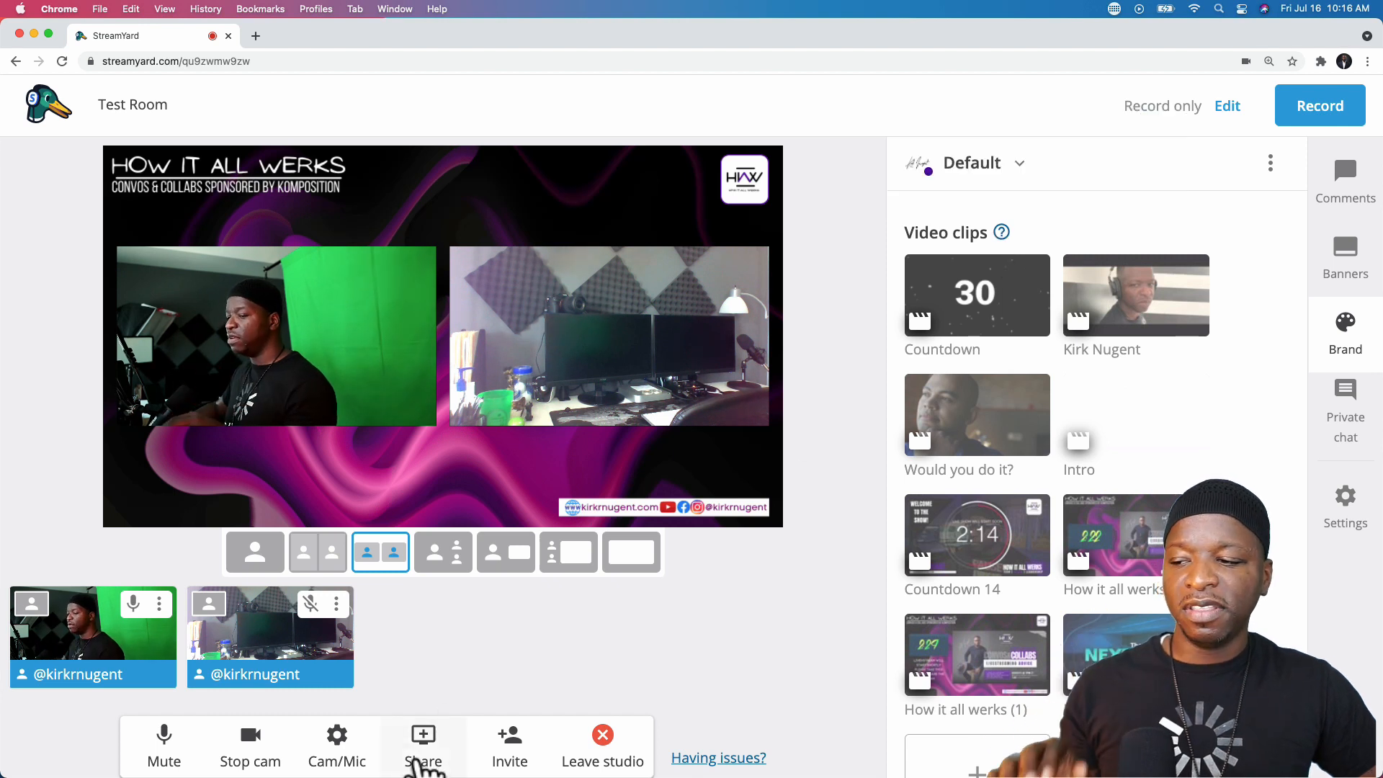
left_click(419, 757)
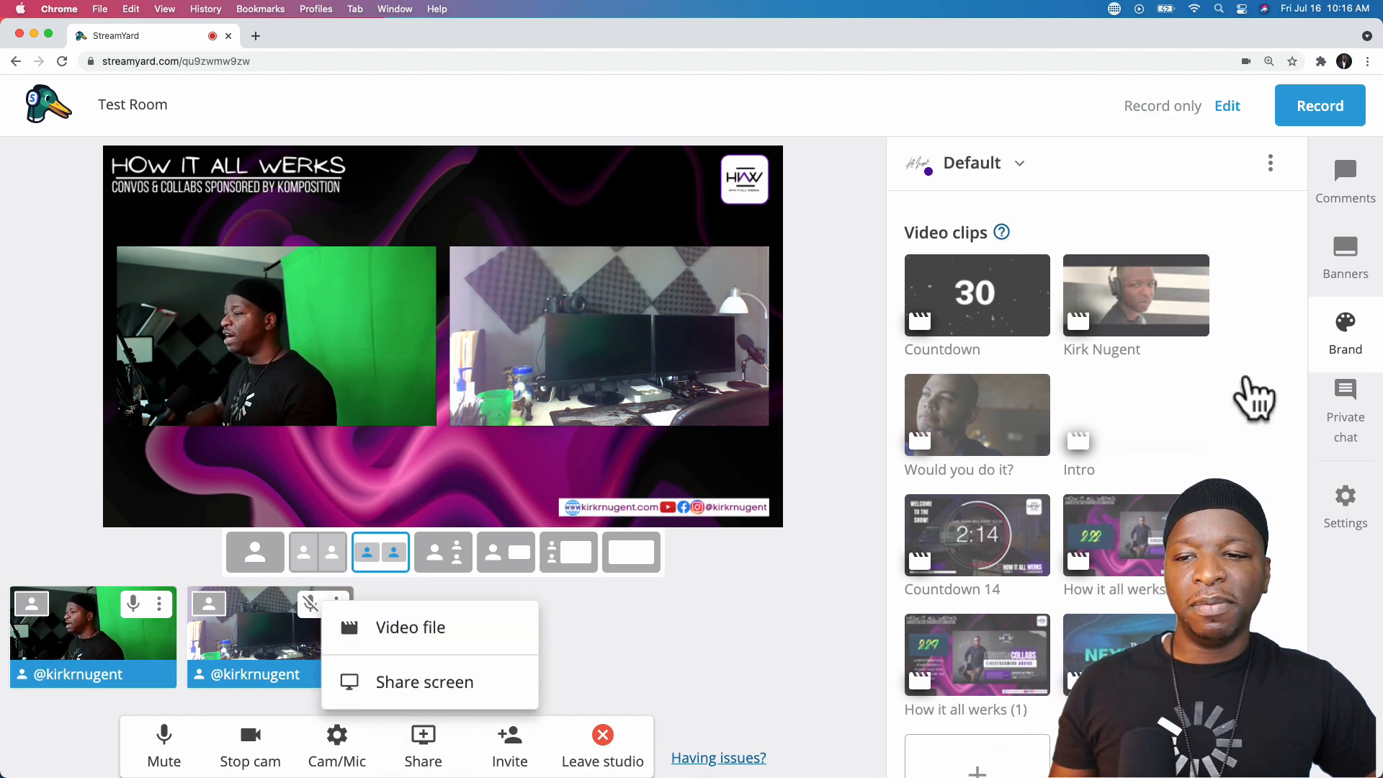
left_click(1273, 416)
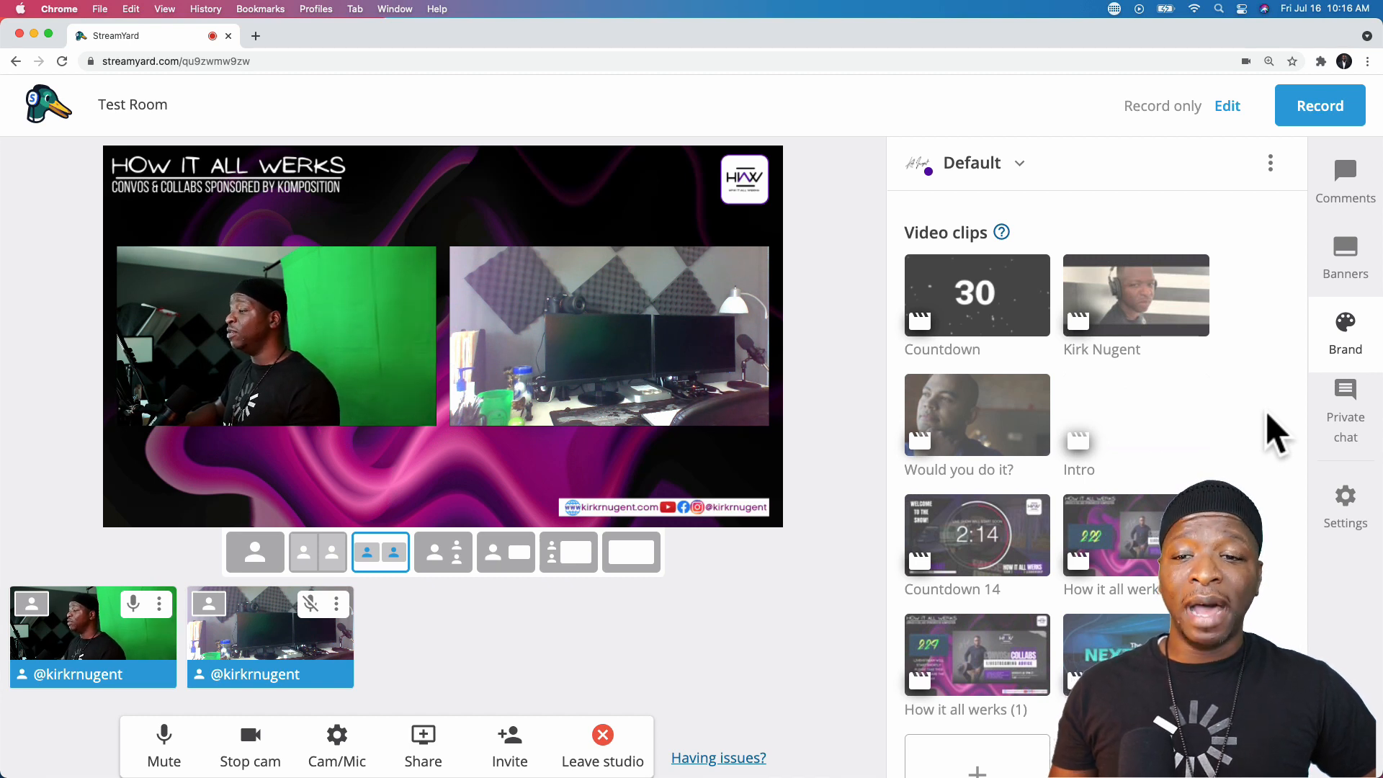
scroll(1268, 417, "down", 5)
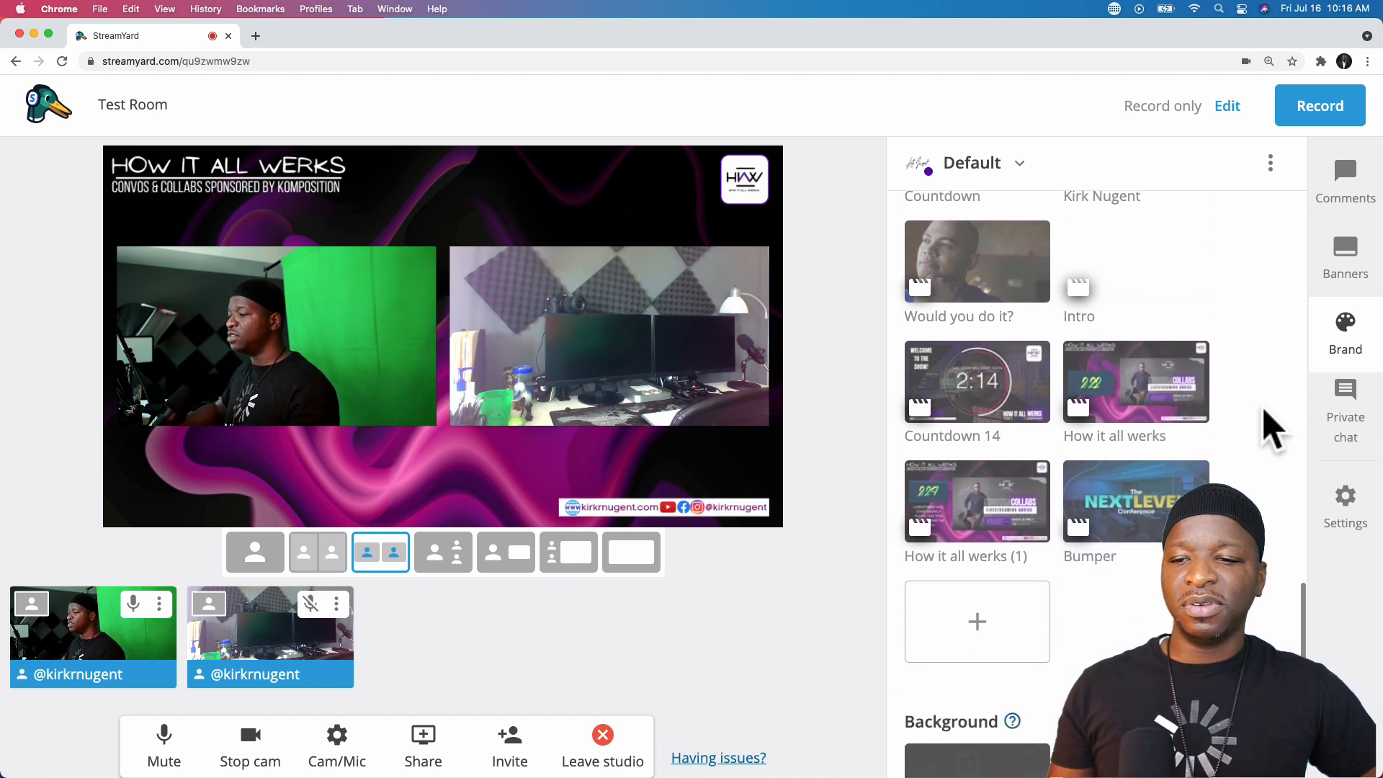
scroll(1269, 425, "up", 2)
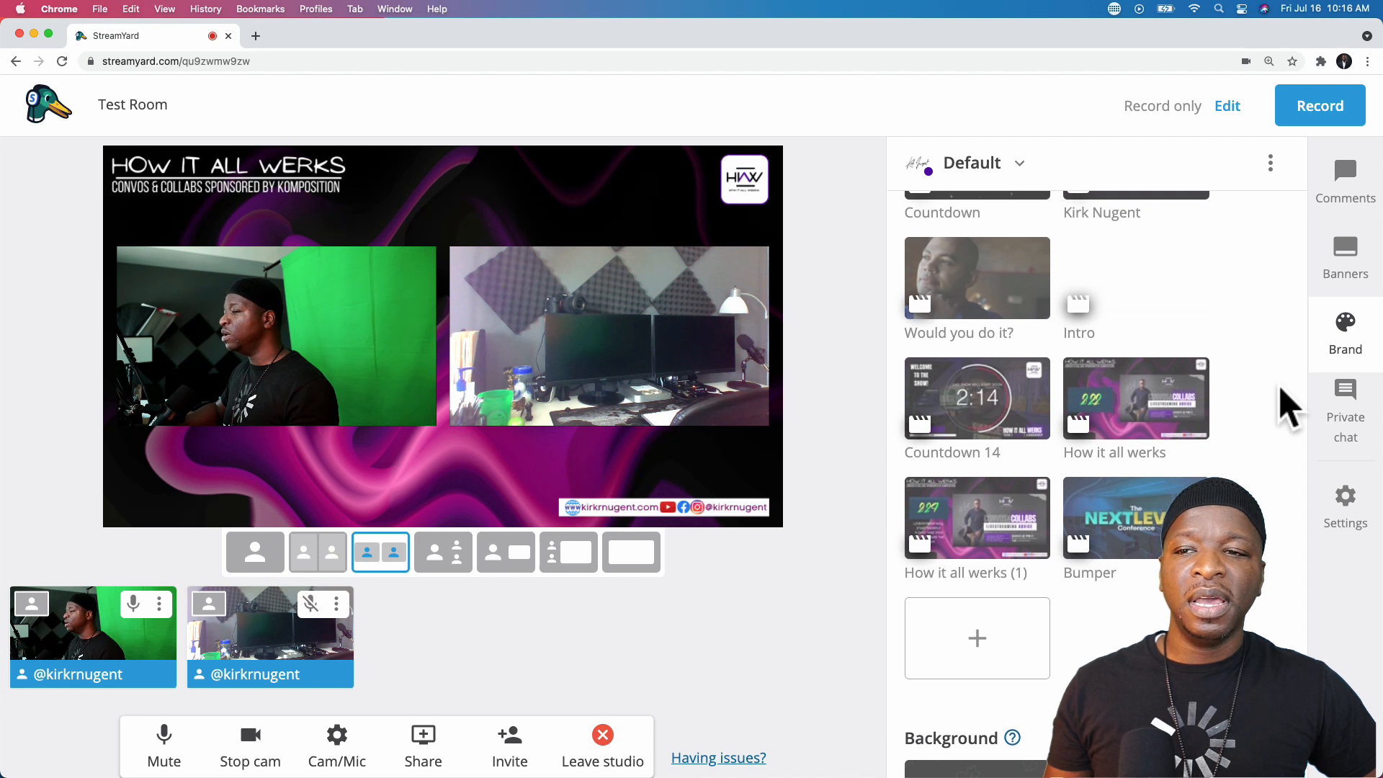
scroll(1284, 389, "up", 2)
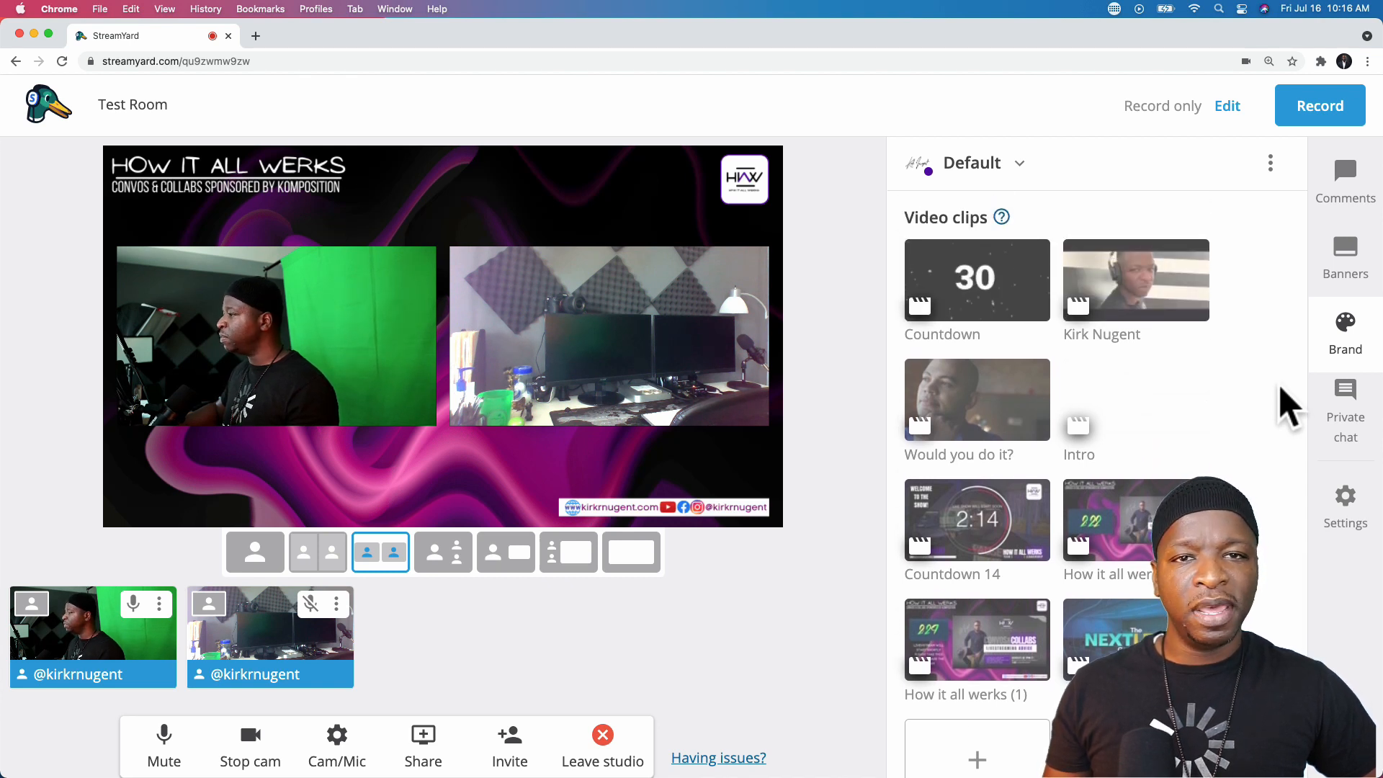
scroll(1282, 392, "down", 3)
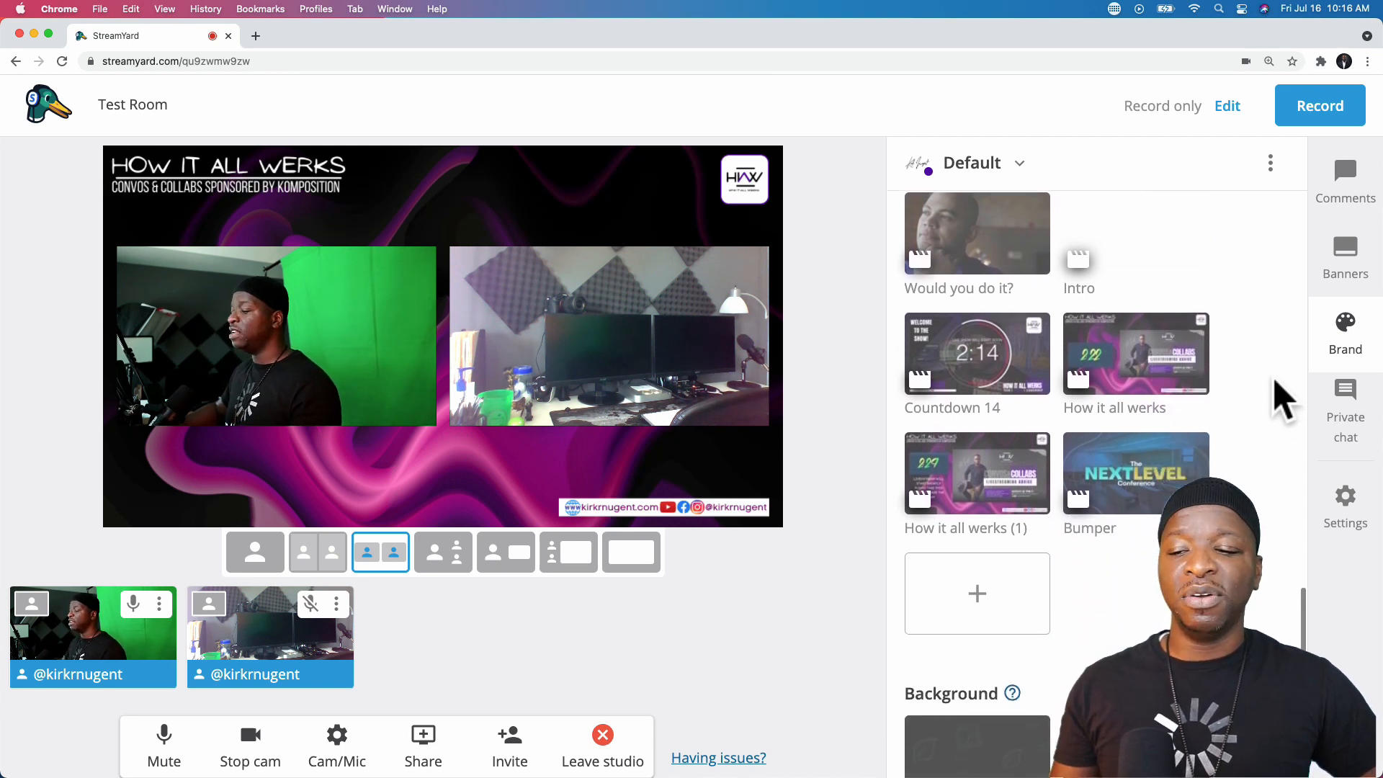
scroll(1275, 383, "down", 1)
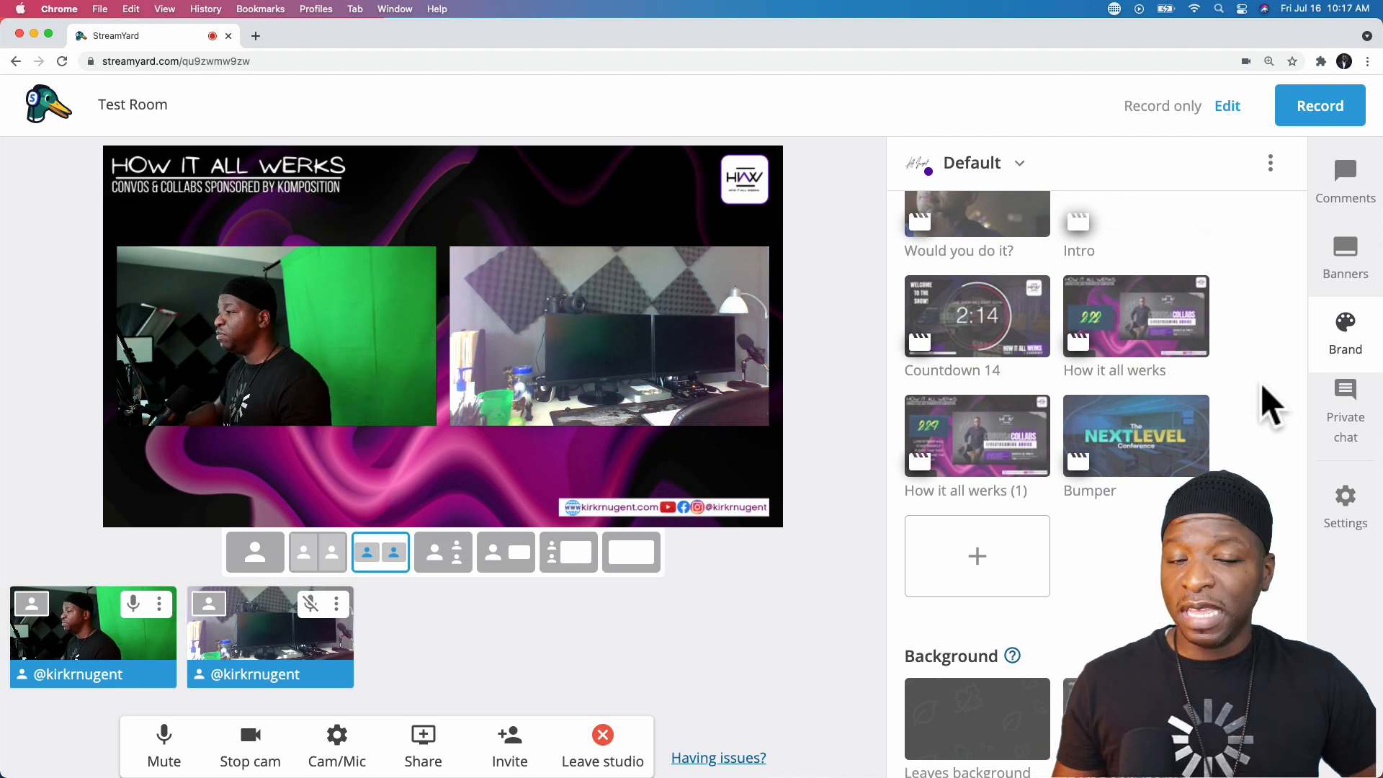
scroll(1259, 389, "down", 4)
scroll(1257, 396, "down", 2)
scroll(1257, 396, "up", 5)
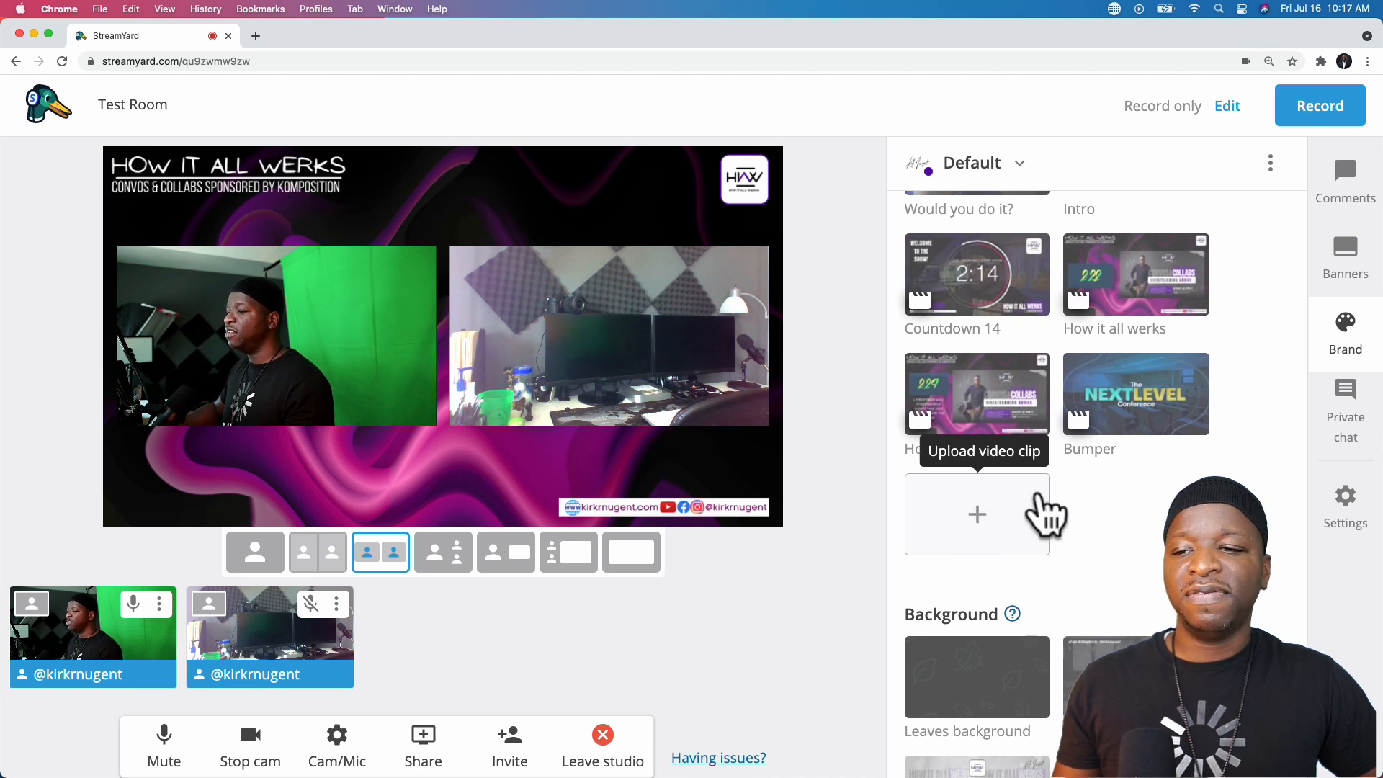
scroll(1174, 498, "down", 3)
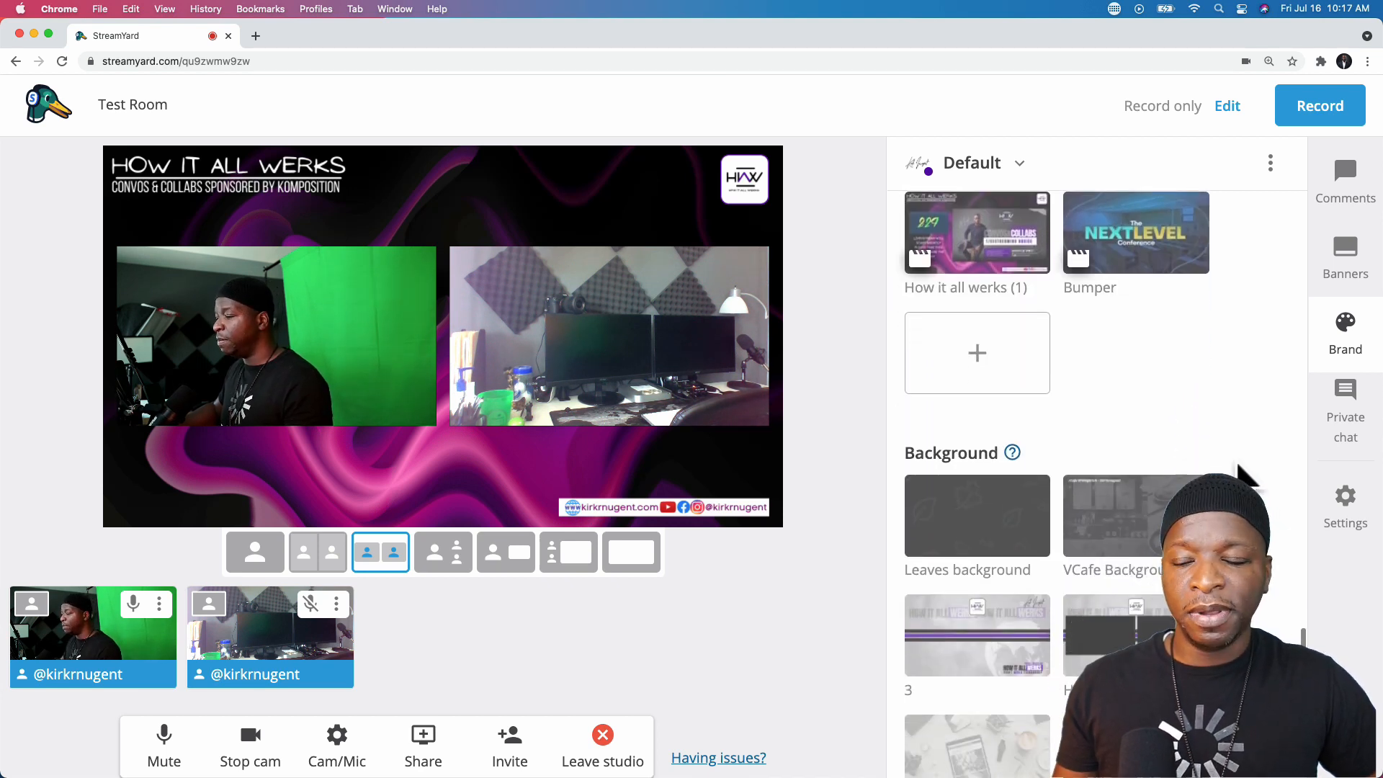
scroll(1236, 468, "up", 2)
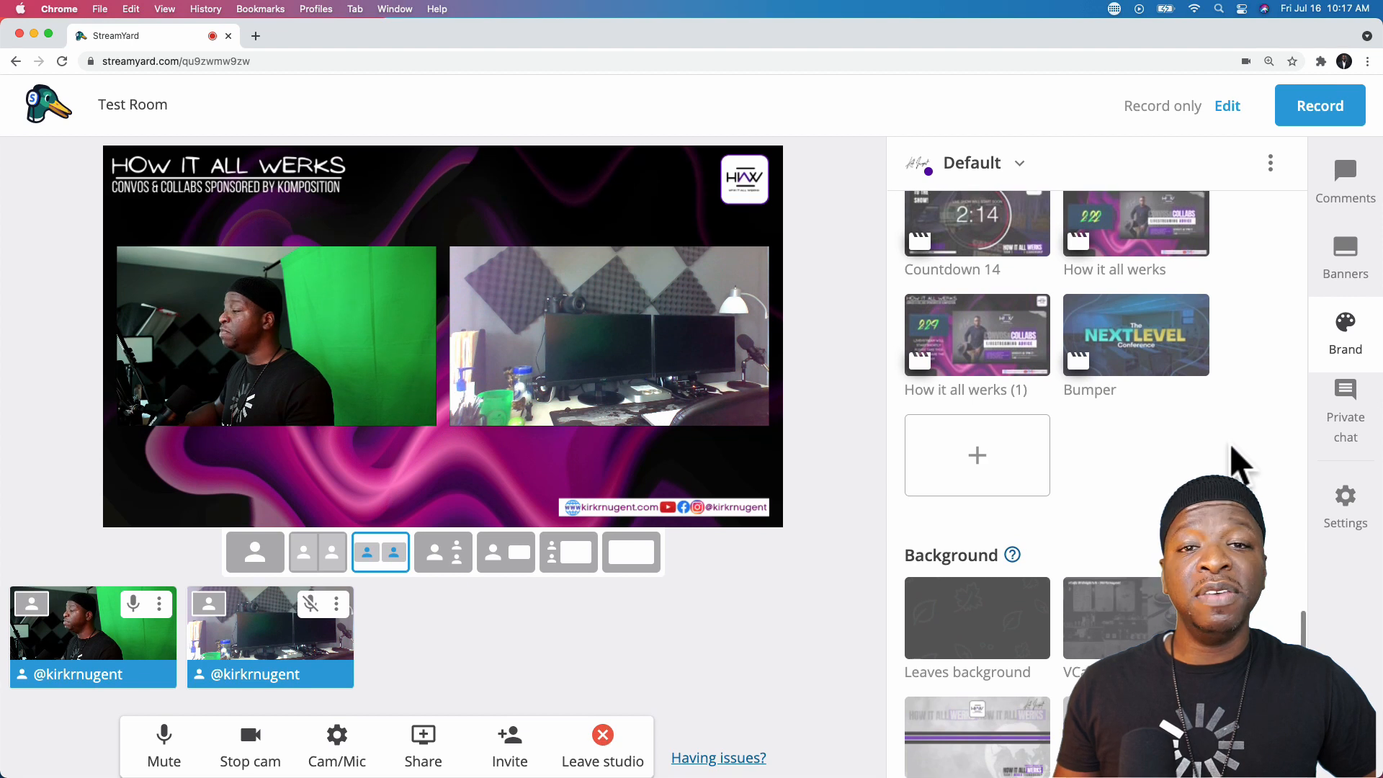
scroll(1234, 448, "up", 5)
scroll(1240, 435, "up", 1)
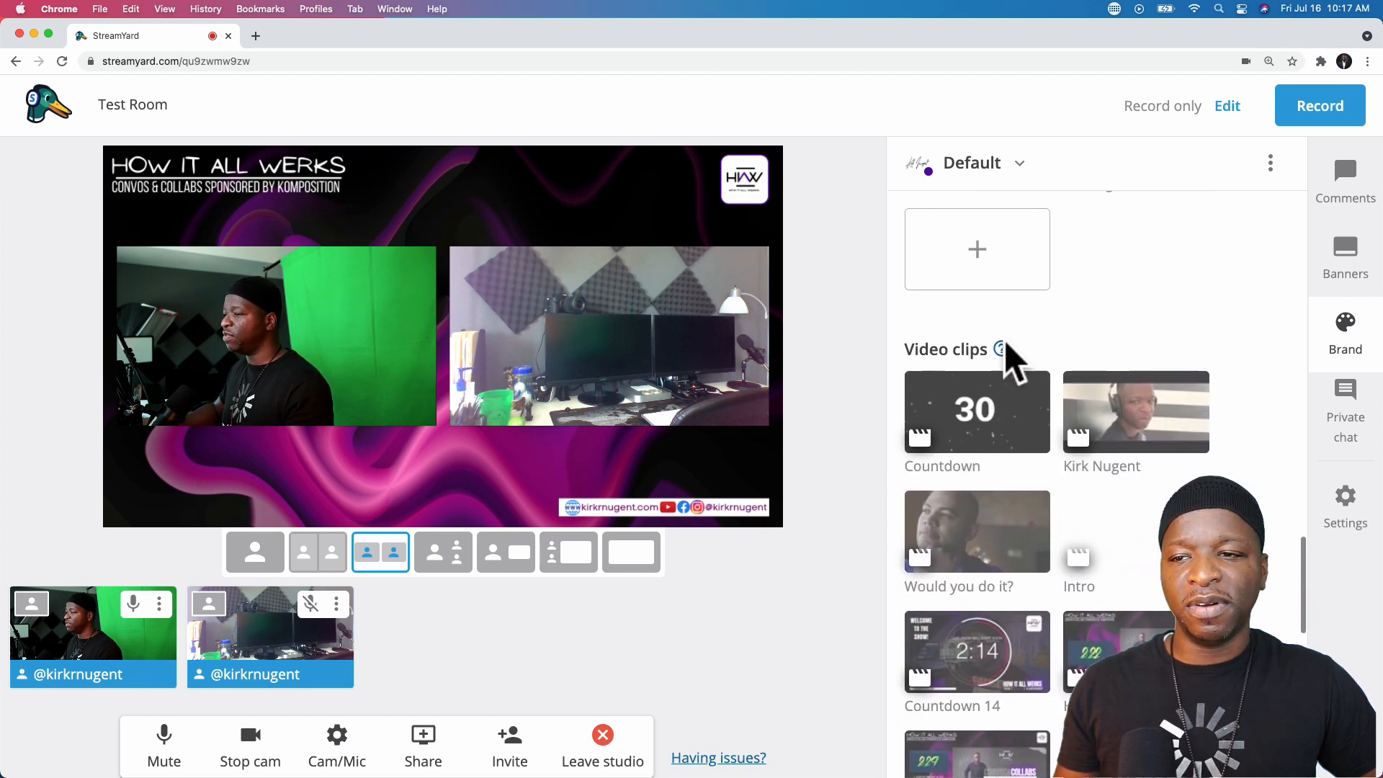
mouse_move(1001, 348)
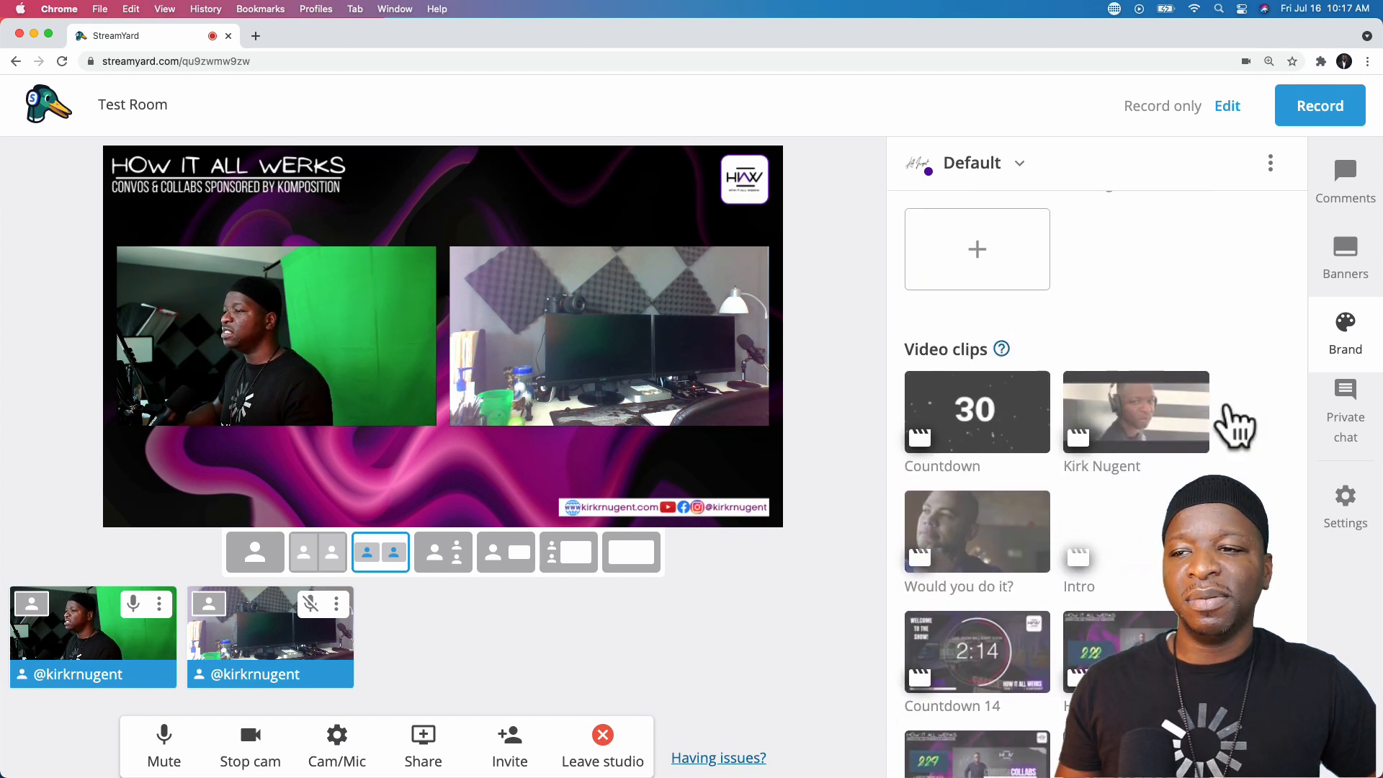
scroll(1229, 405, "down", 7)
scroll(1156, 408, "down", 3)
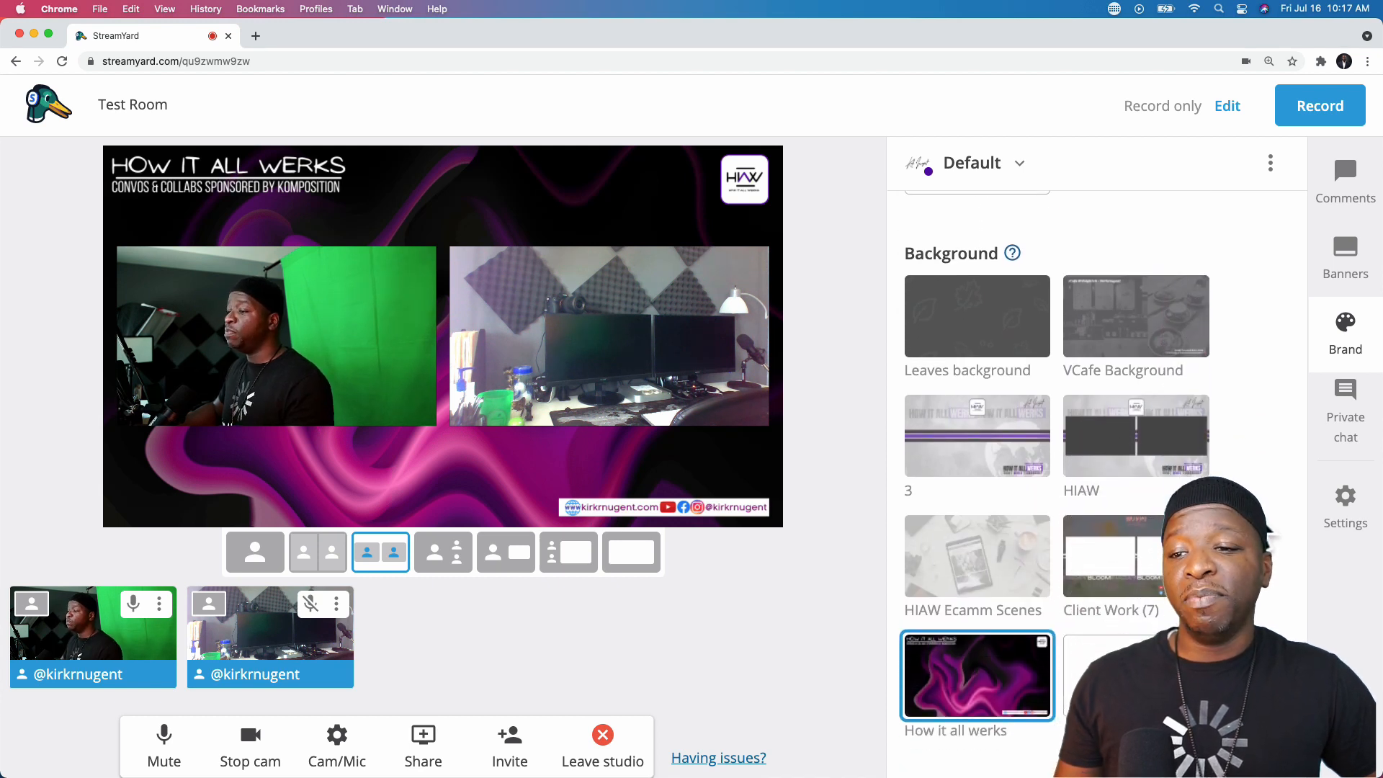
left_click(1142, 389)
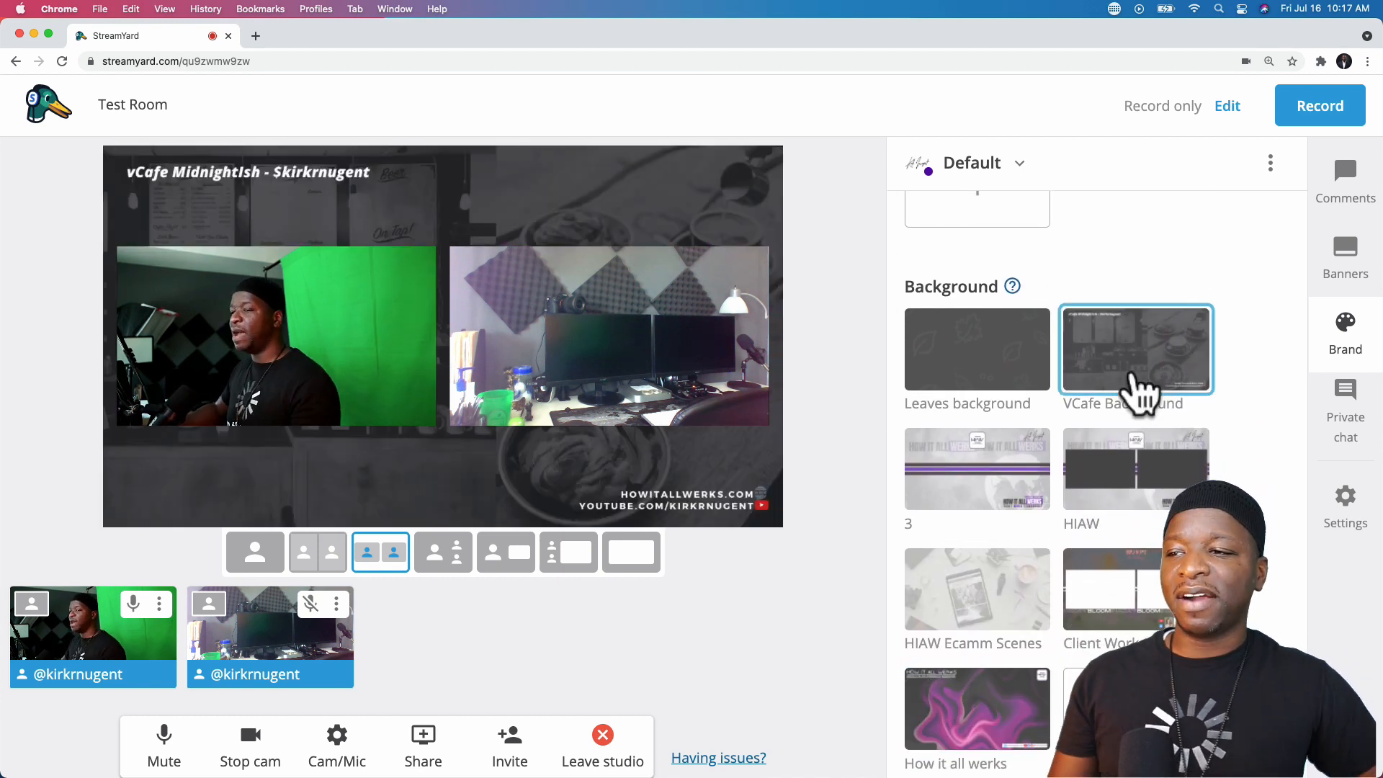
left_click(980, 484)
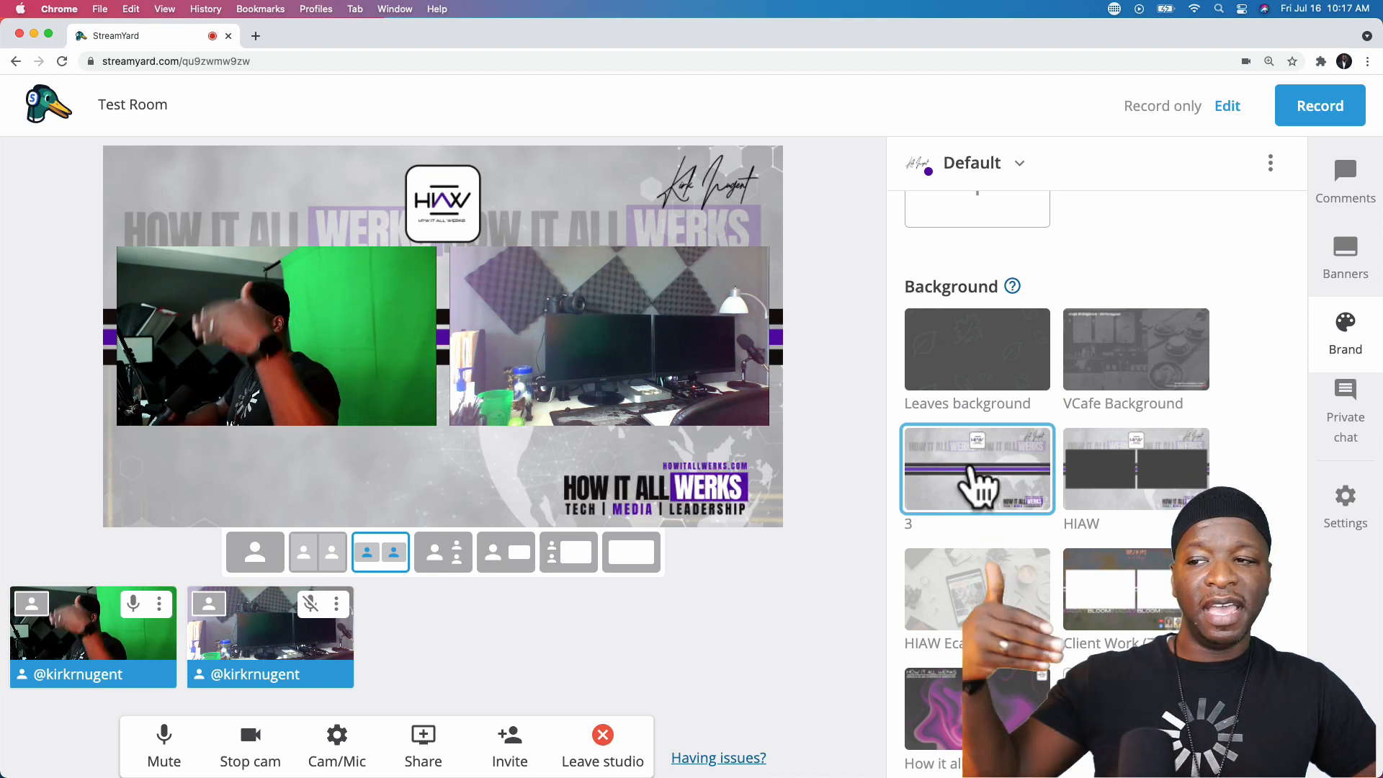
left_click(1121, 475)
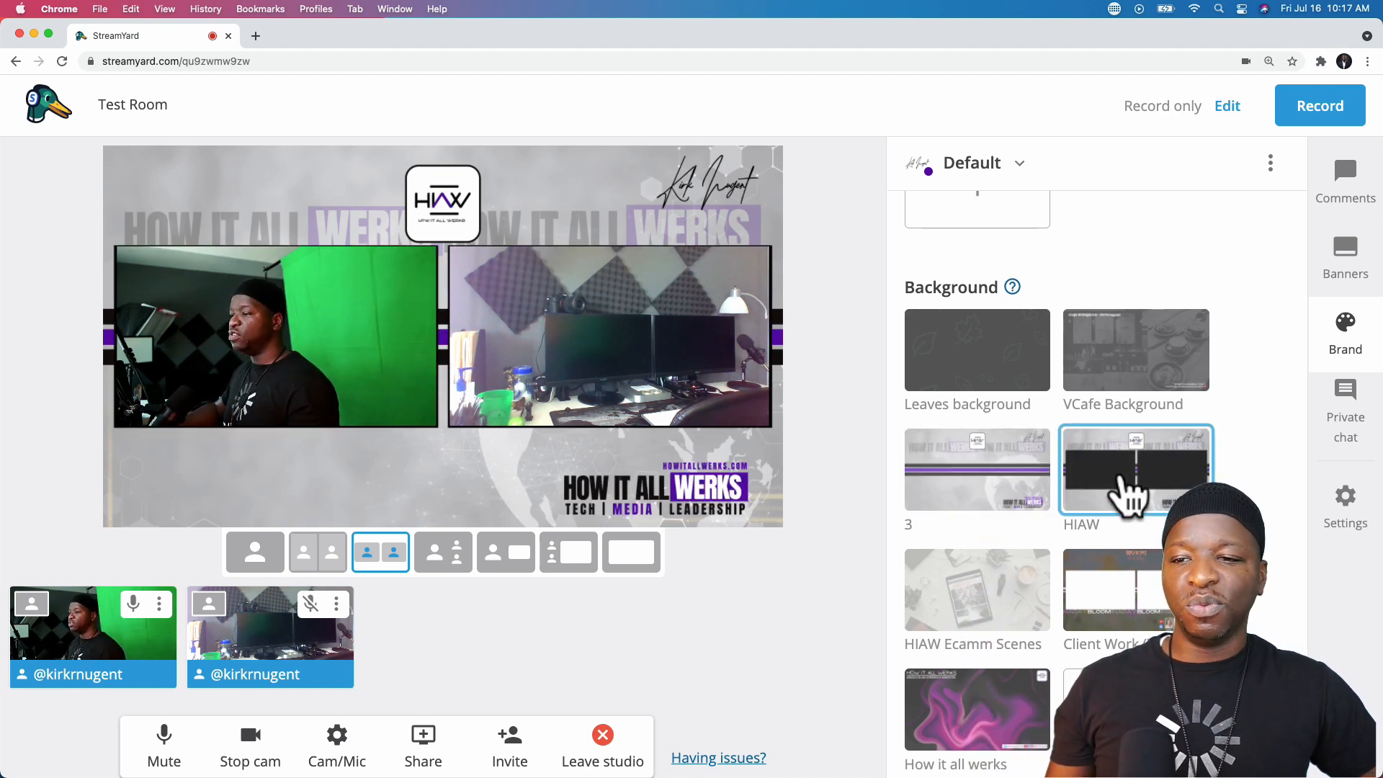
left_click(979, 587)
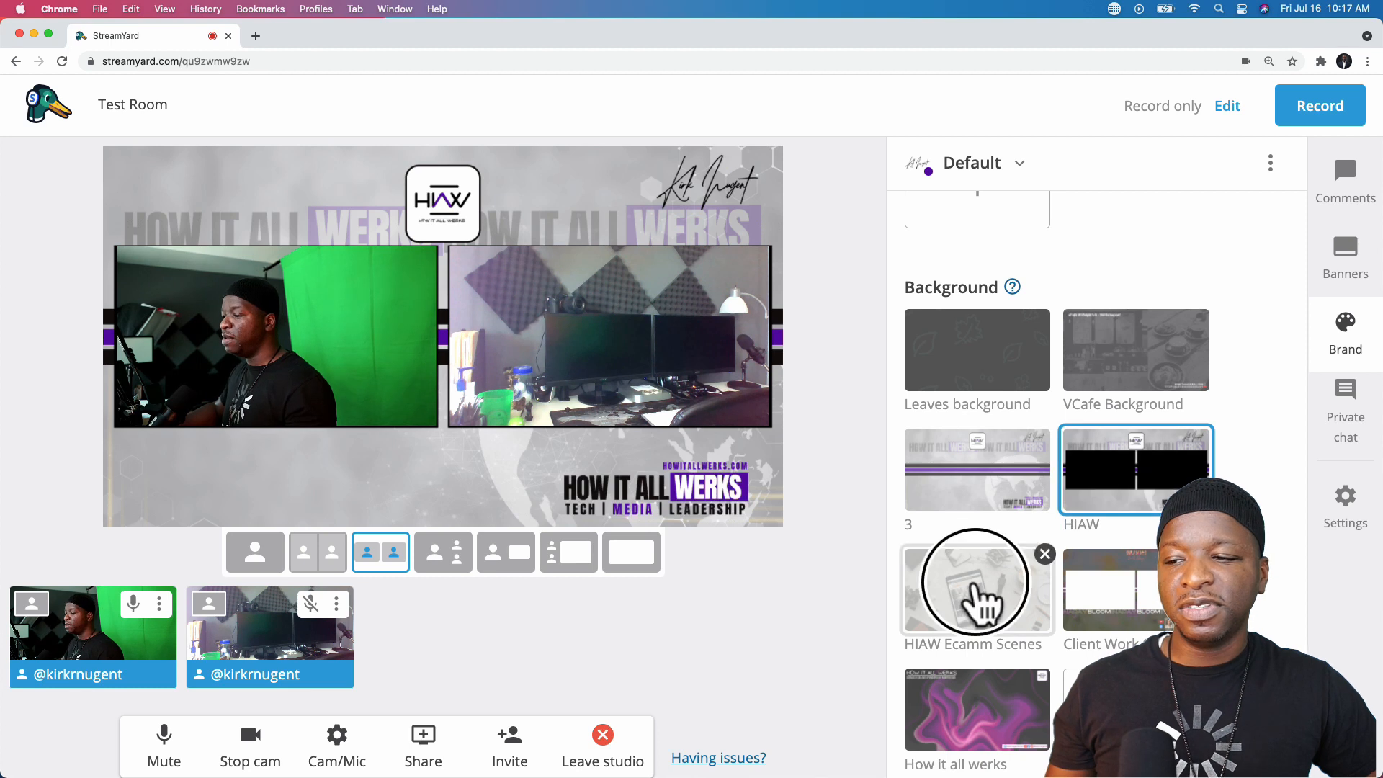
left_click(1151, 580)
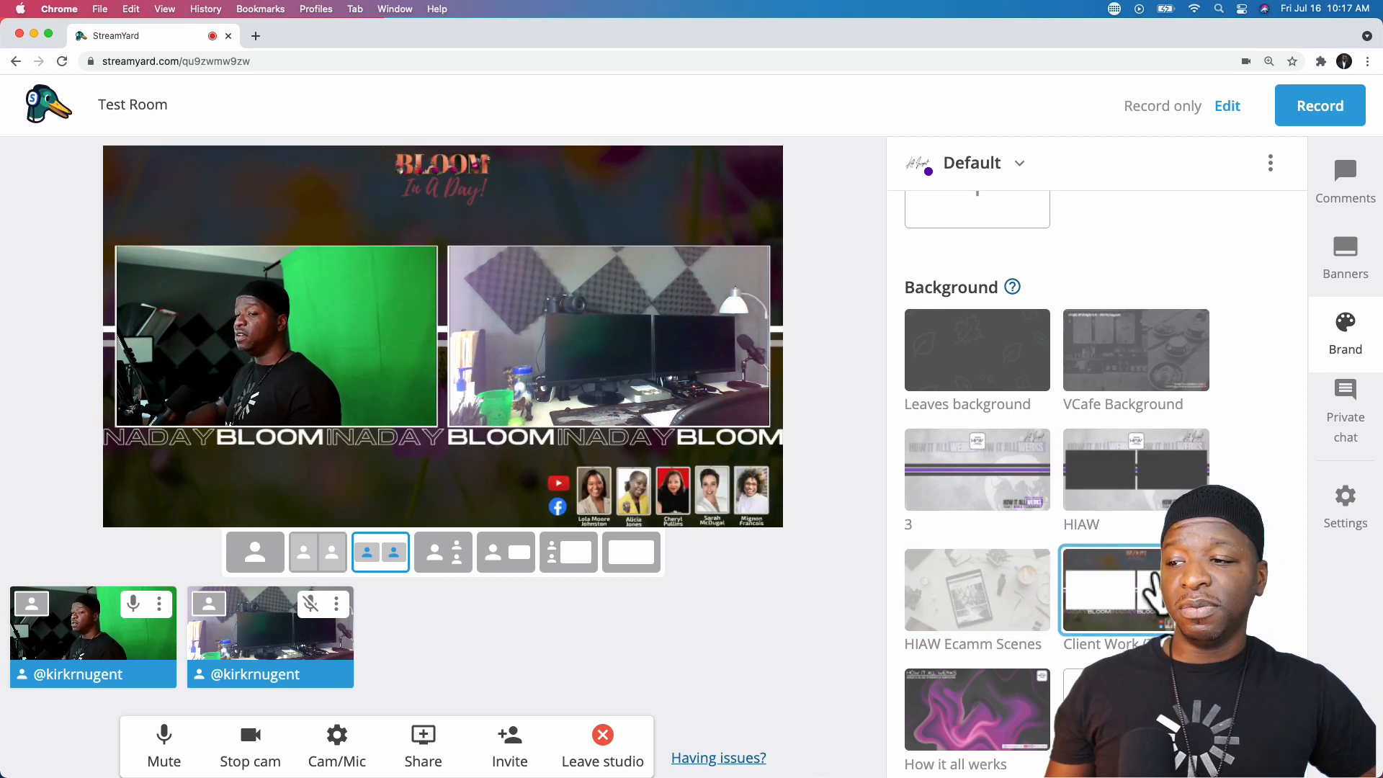
scroll(1145, 585, "down", 3)
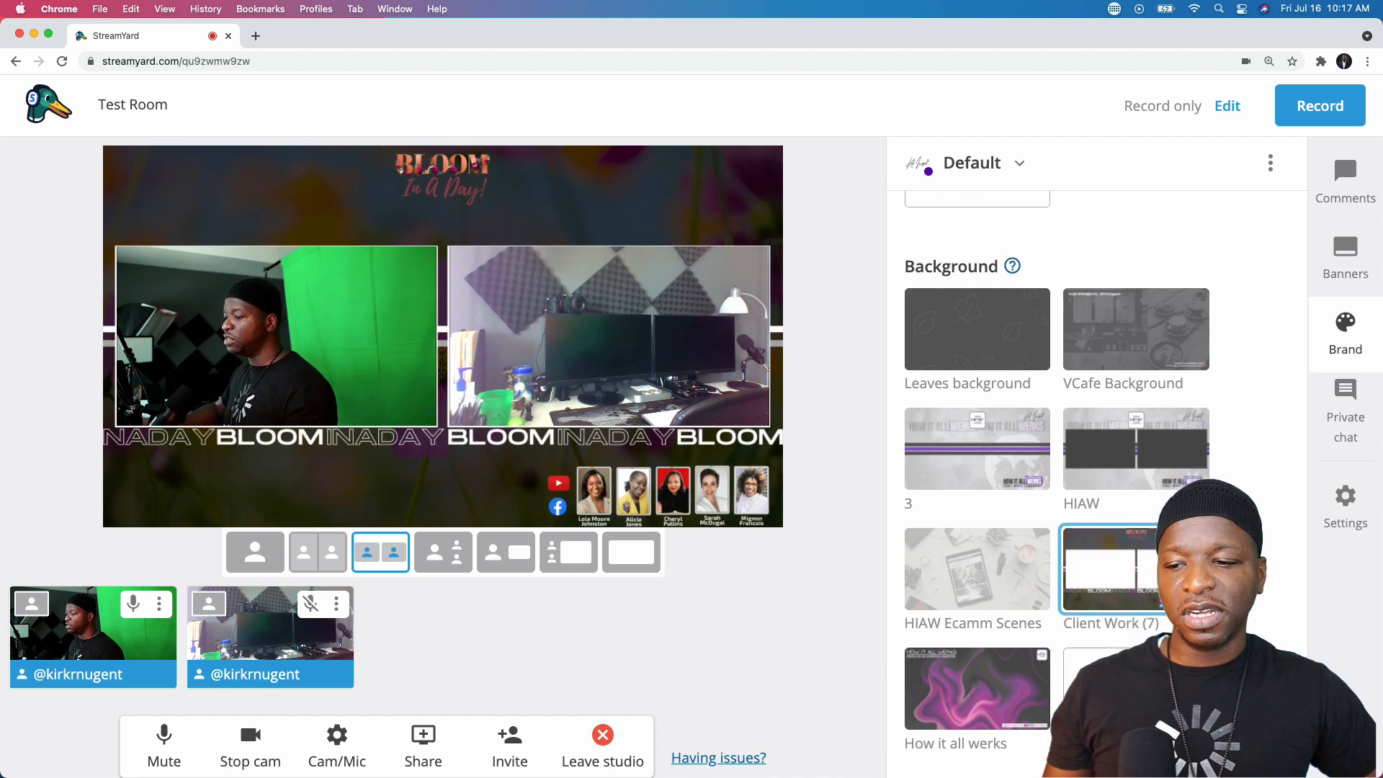
left_click(981, 582)
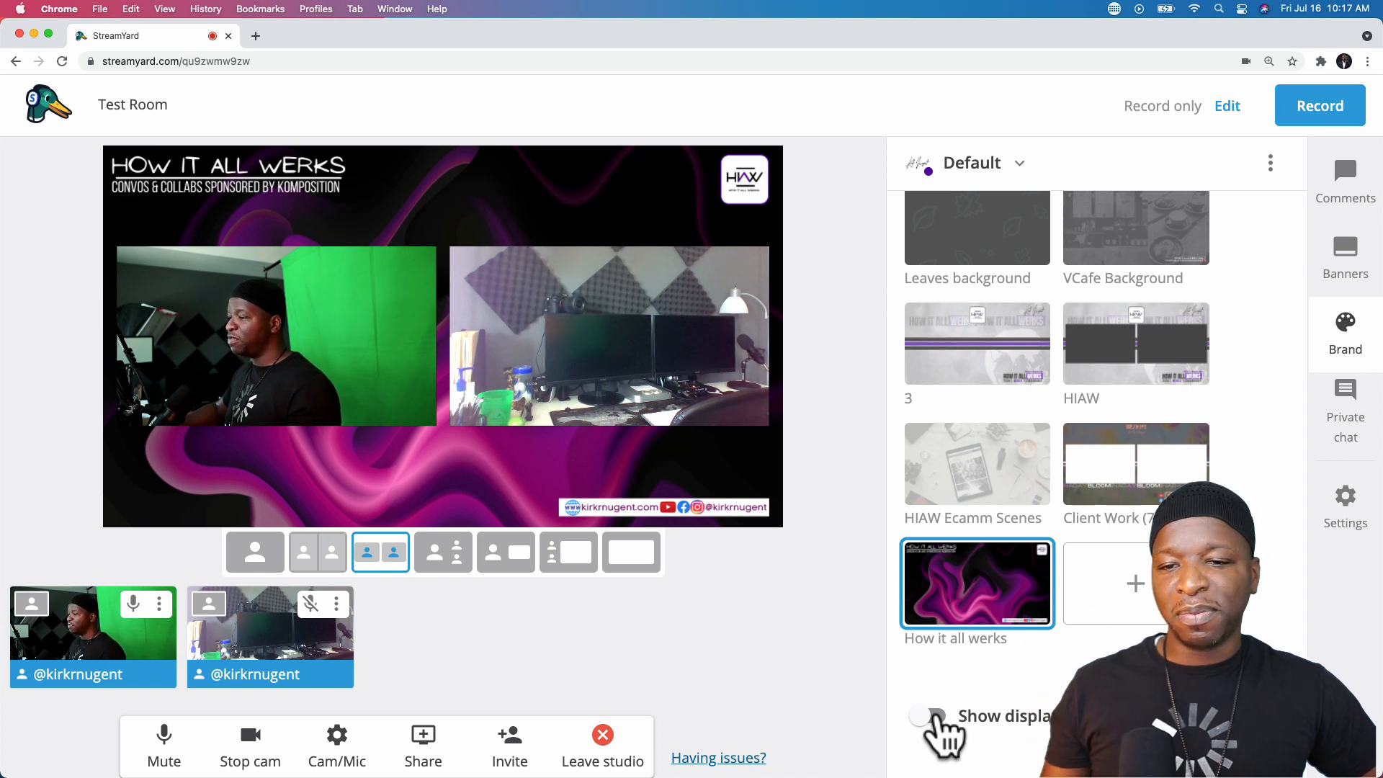
- Turn on display names and use the Bubble theme after previewing Minimal, Default and Block
left_click(933, 716)
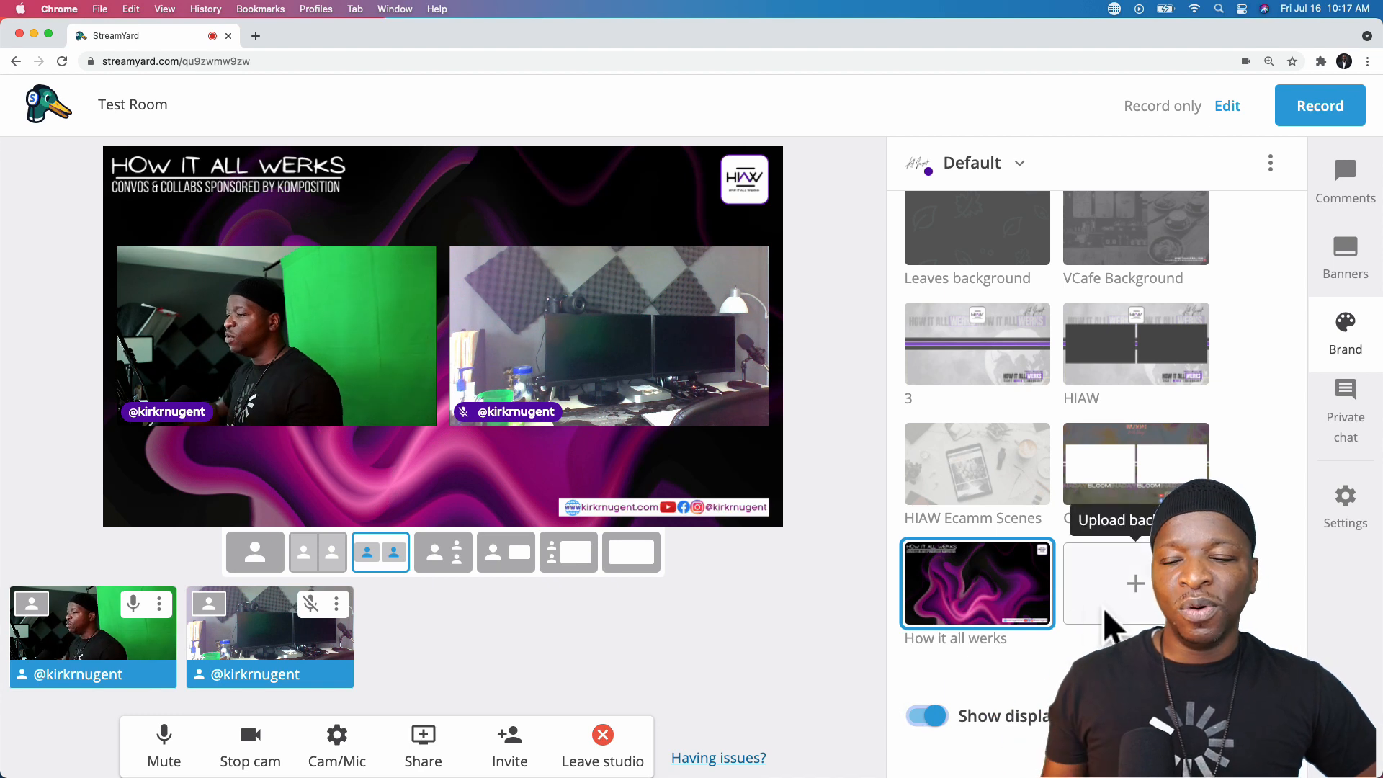
scroll(1109, 627, "up", 15)
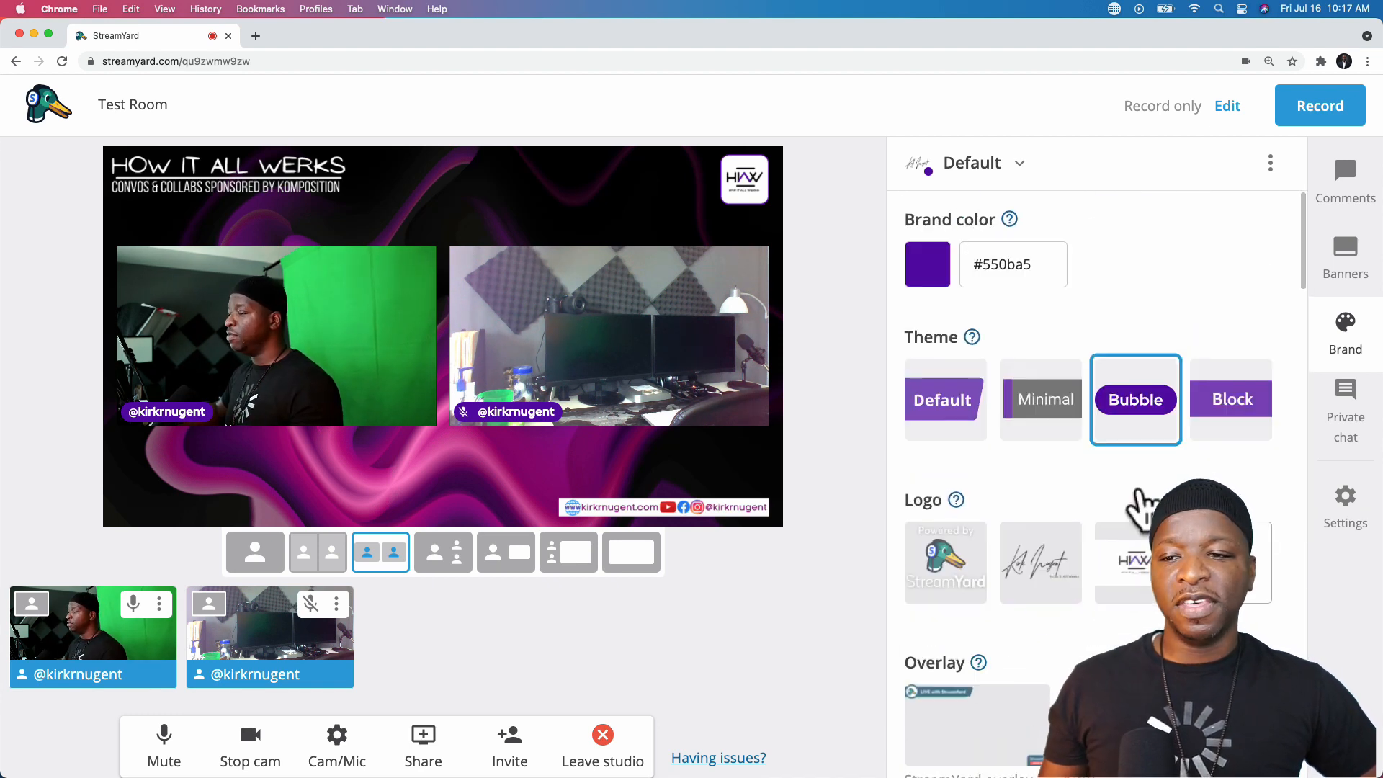
left_click(1032, 413)
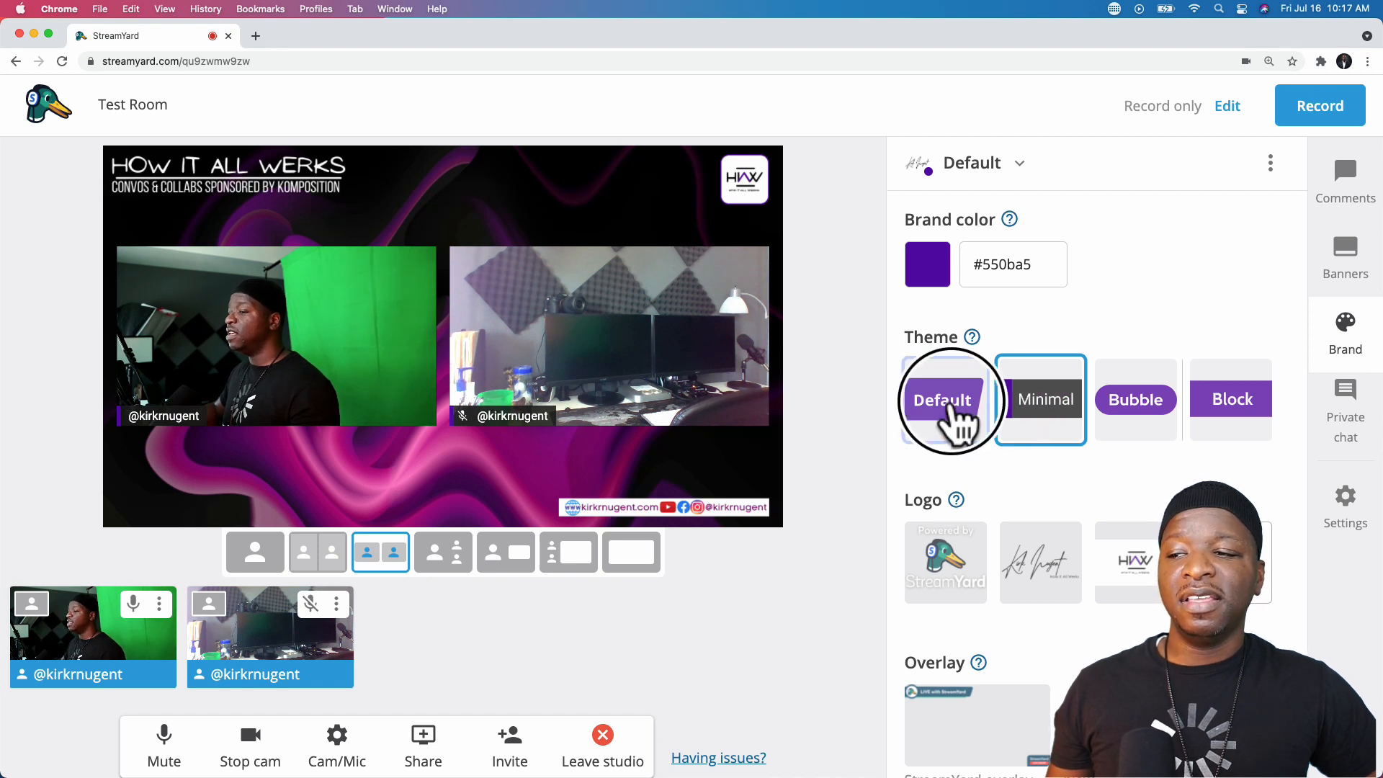
left_click(951, 409)
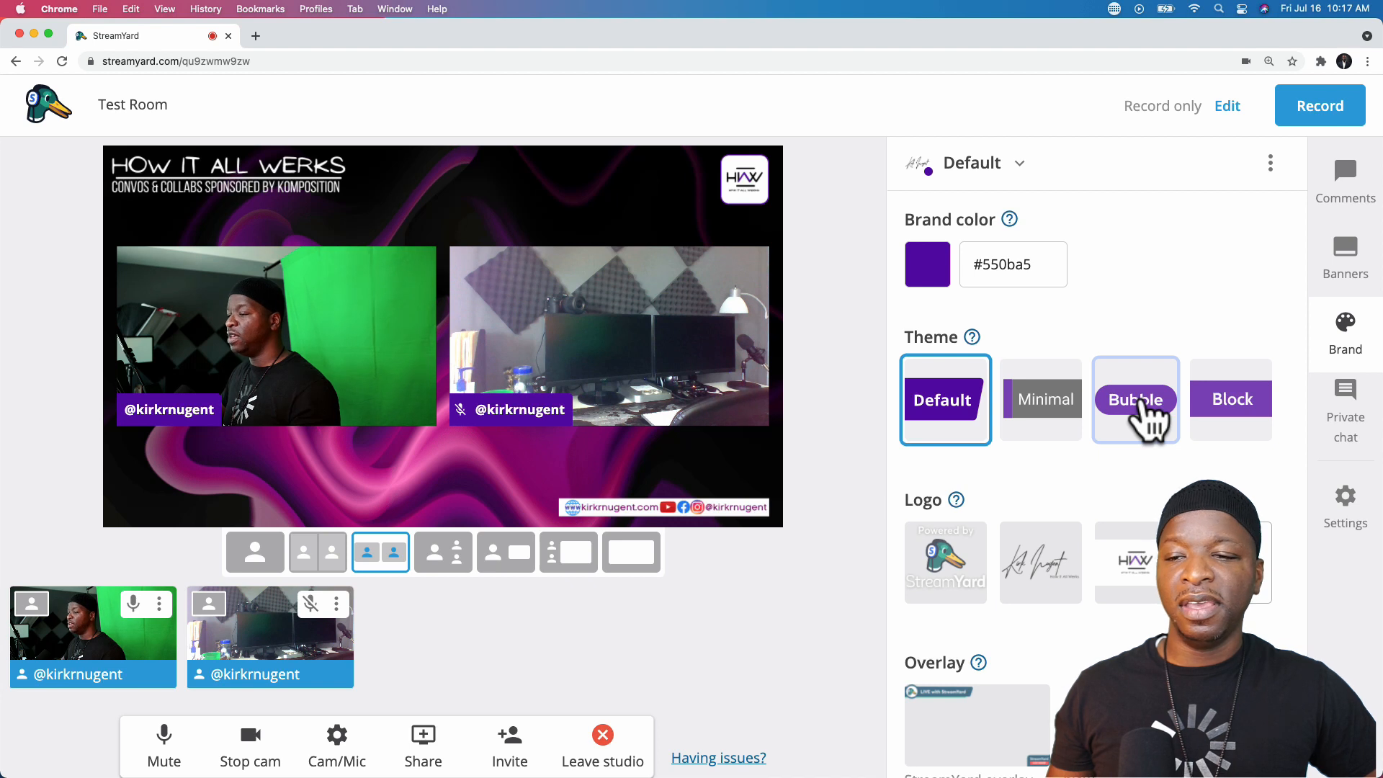
left_click(1142, 405)
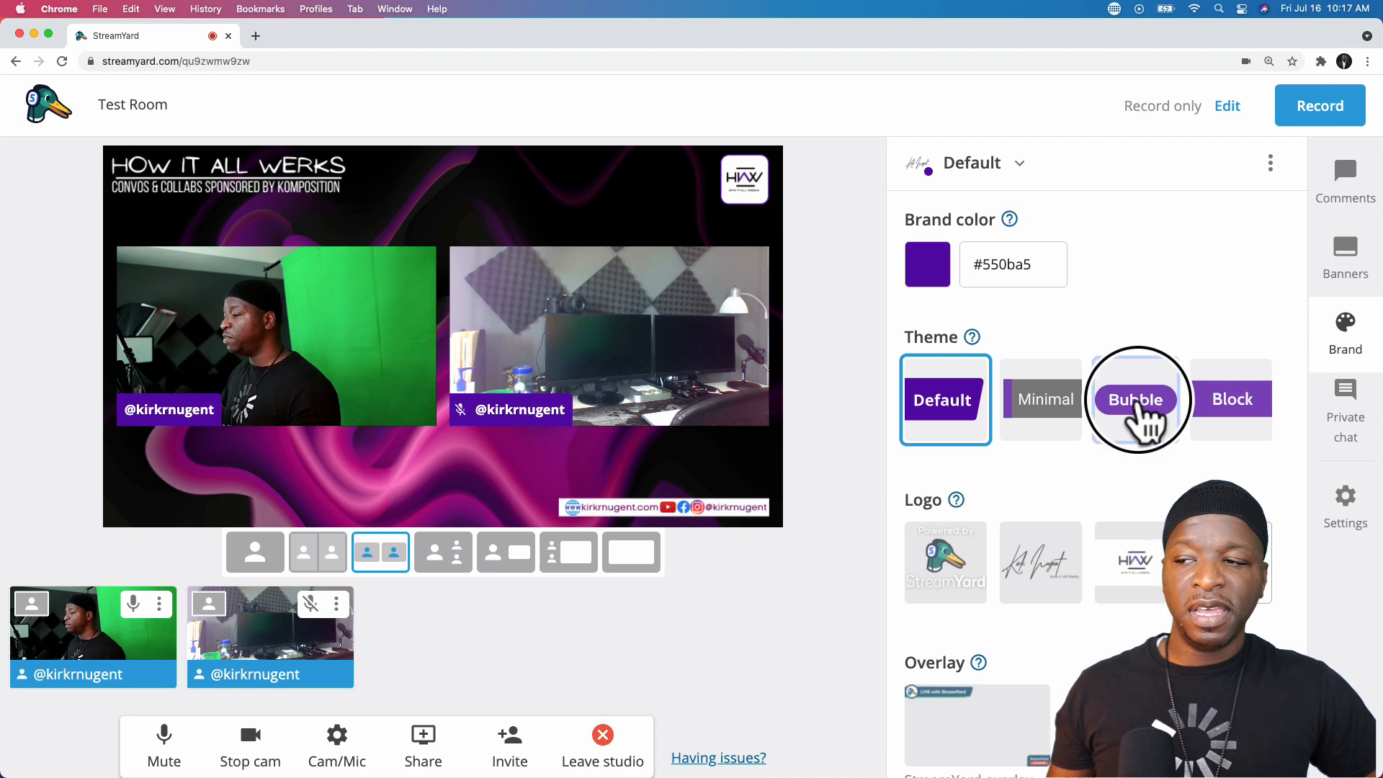
left_click(1230, 407)
left_click(1140, 412)
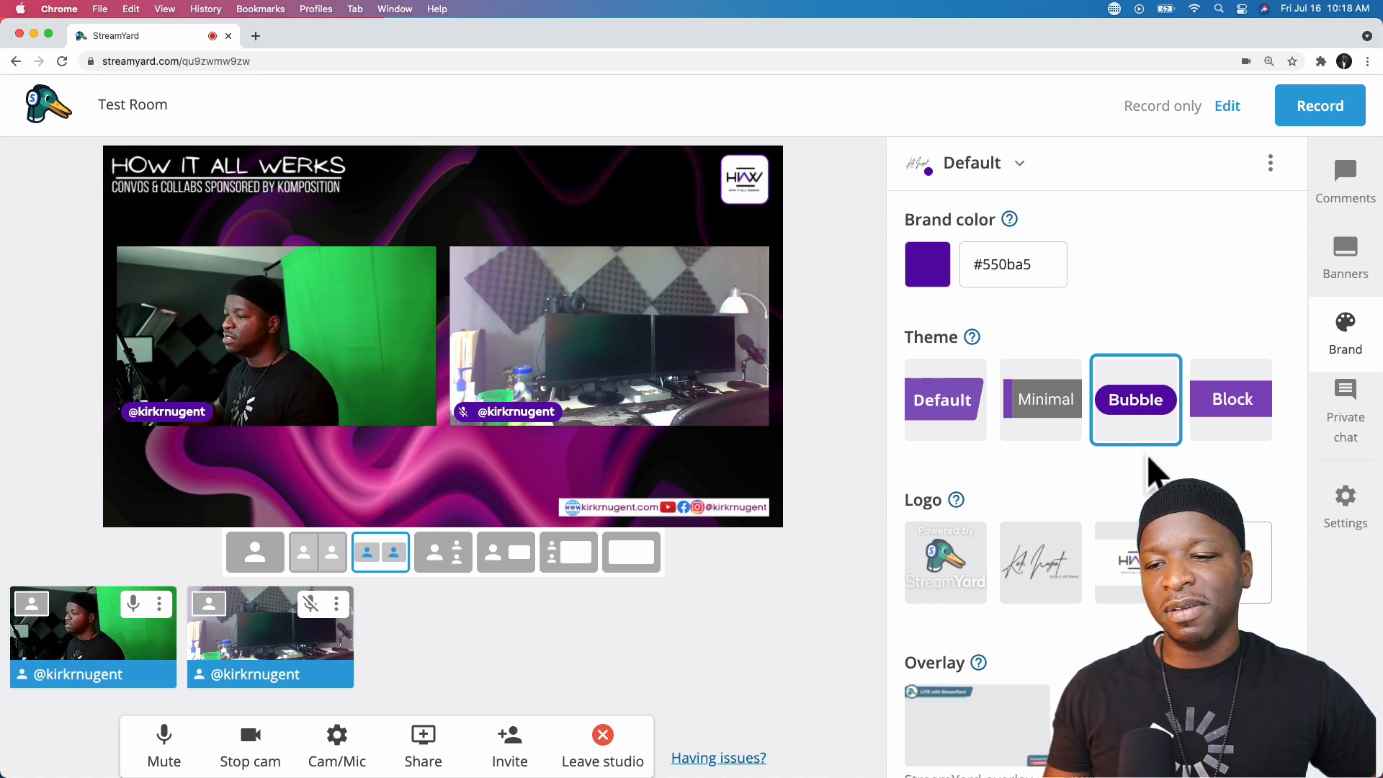
scroll(1148, 469, "down", 15)
mouse_move(1181, 480)
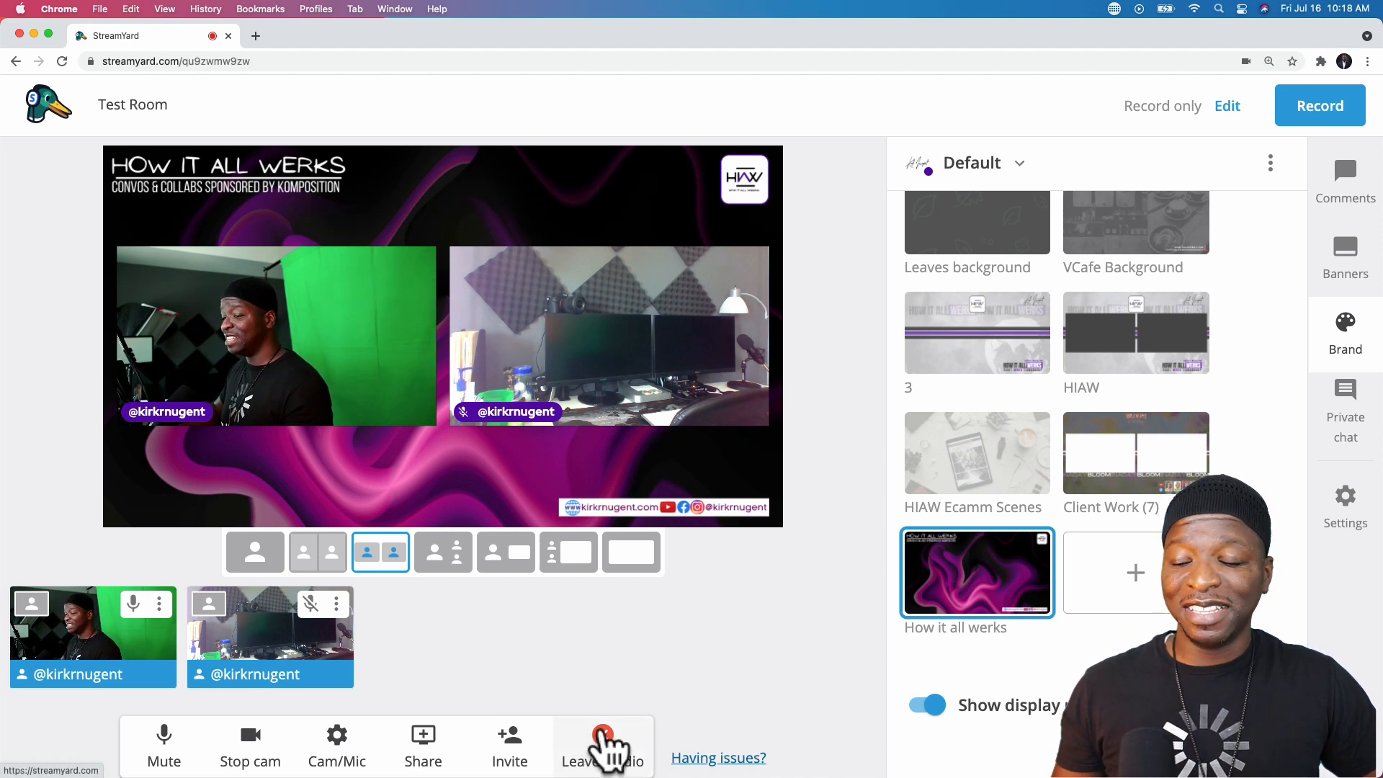
- Leave the studio and go back to the Broadcasts page
left_click(607, 749)
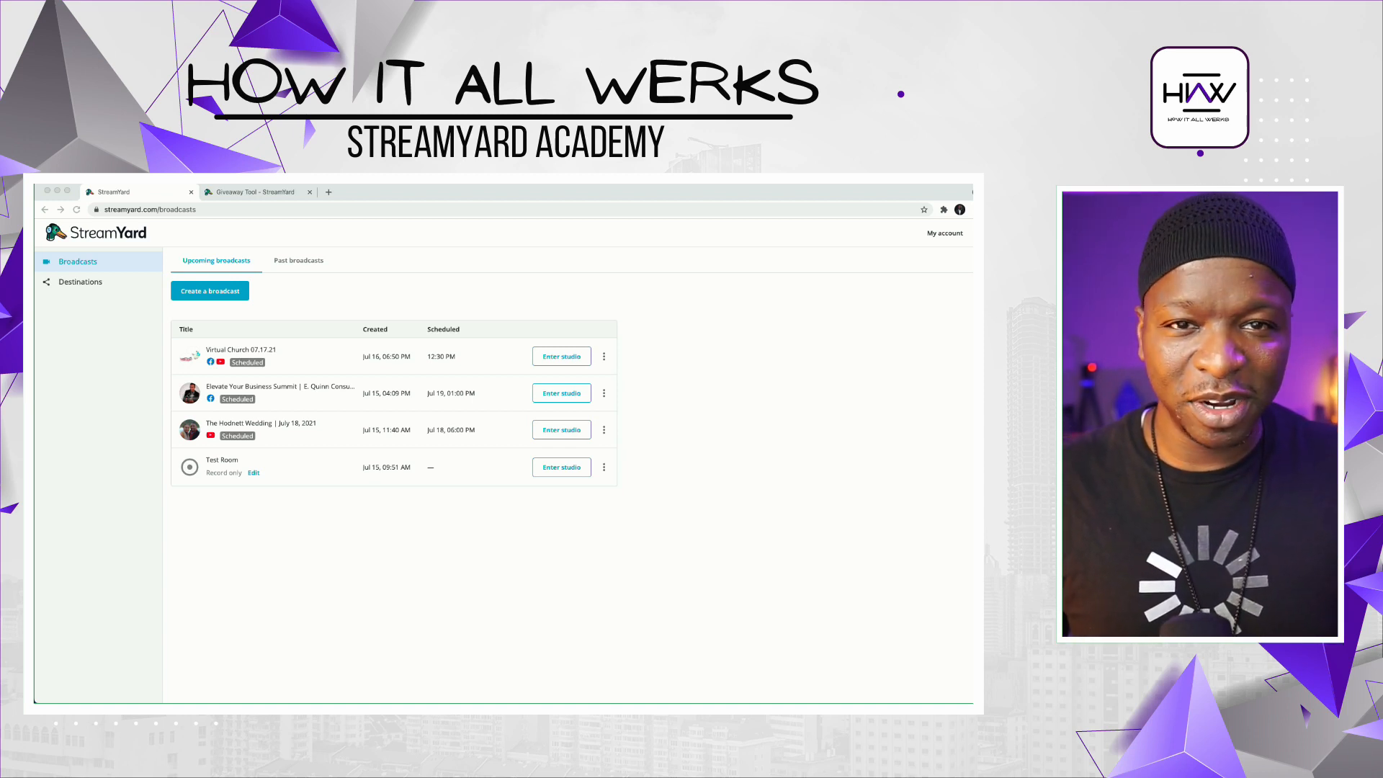
- In the Giveaway Tool, choose the Elevate Your Business Summit broadcast and enter match text 'Q'
left_click(255, 192)
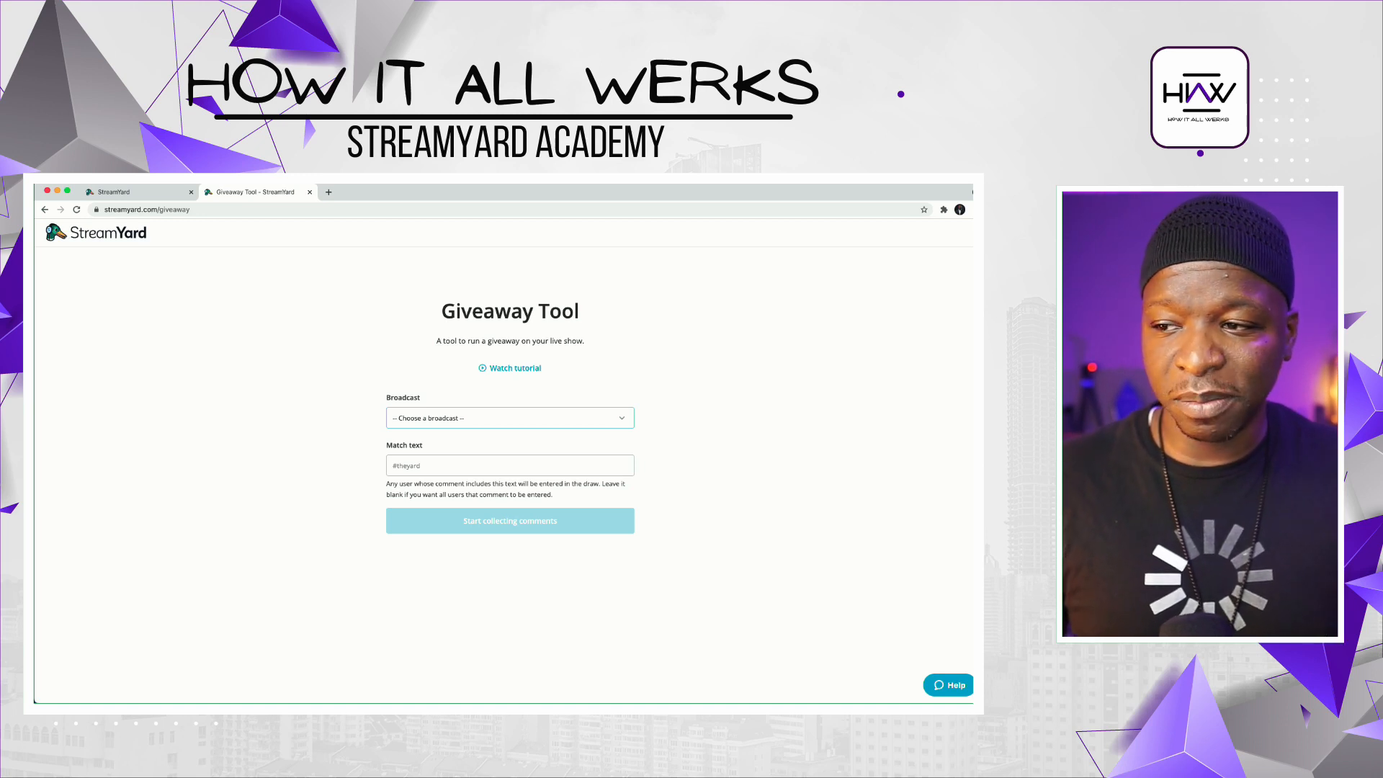
left_click(510, 418)
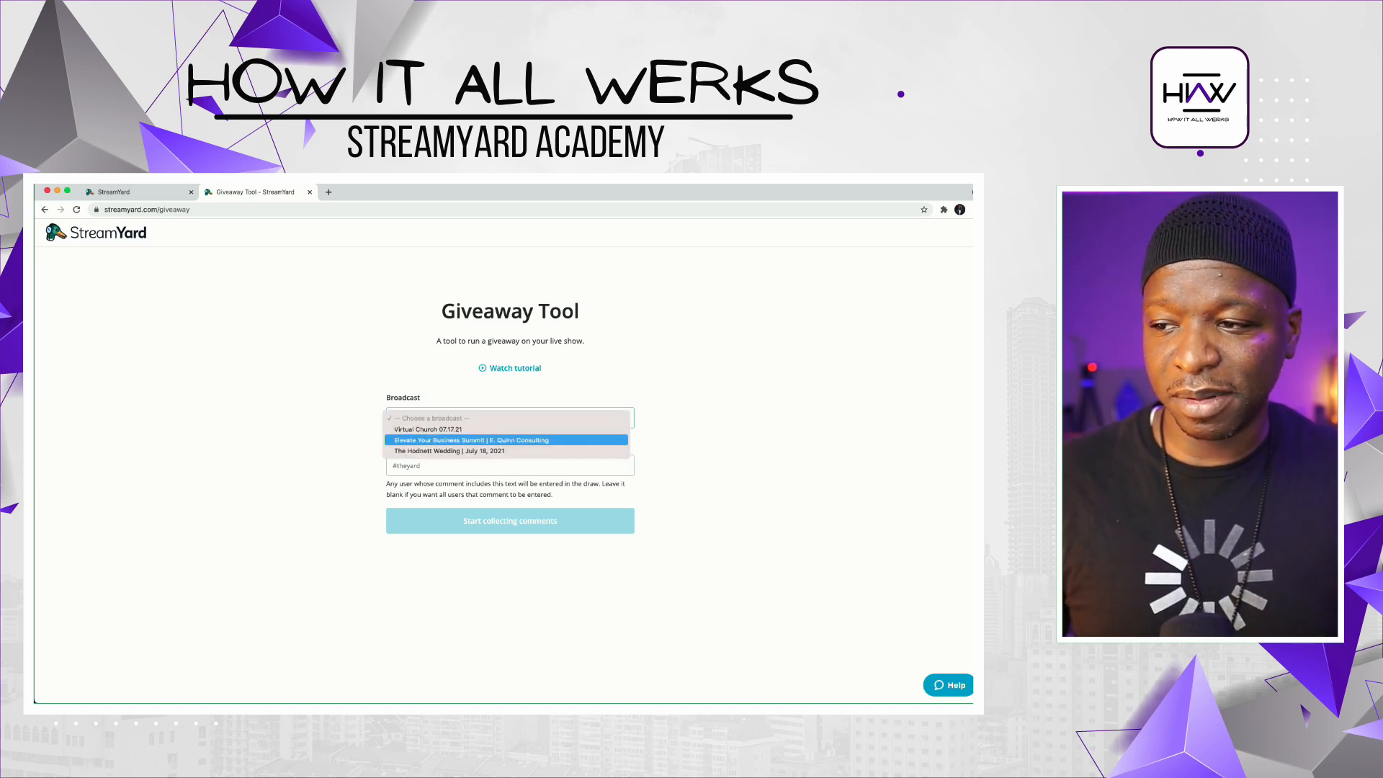
left_click(507, 440)
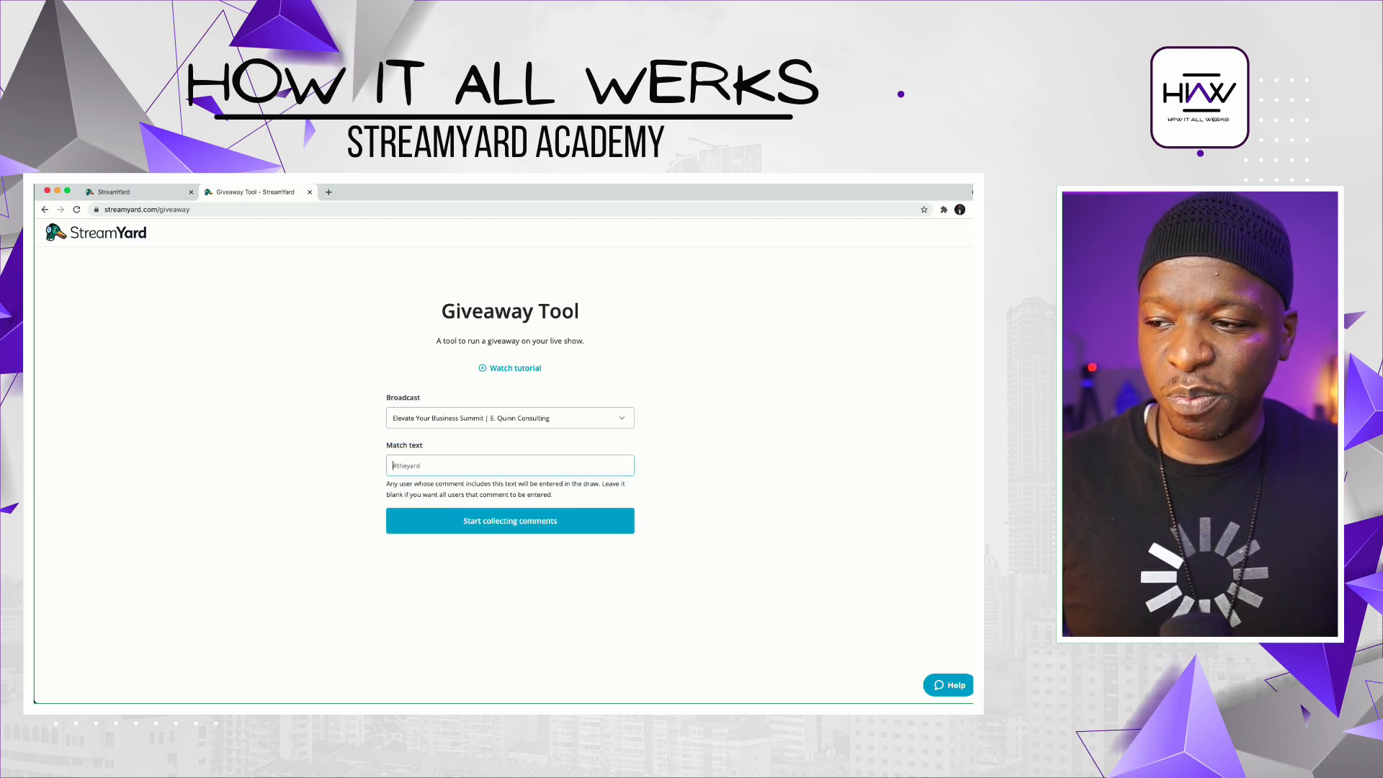
type("Quinn")
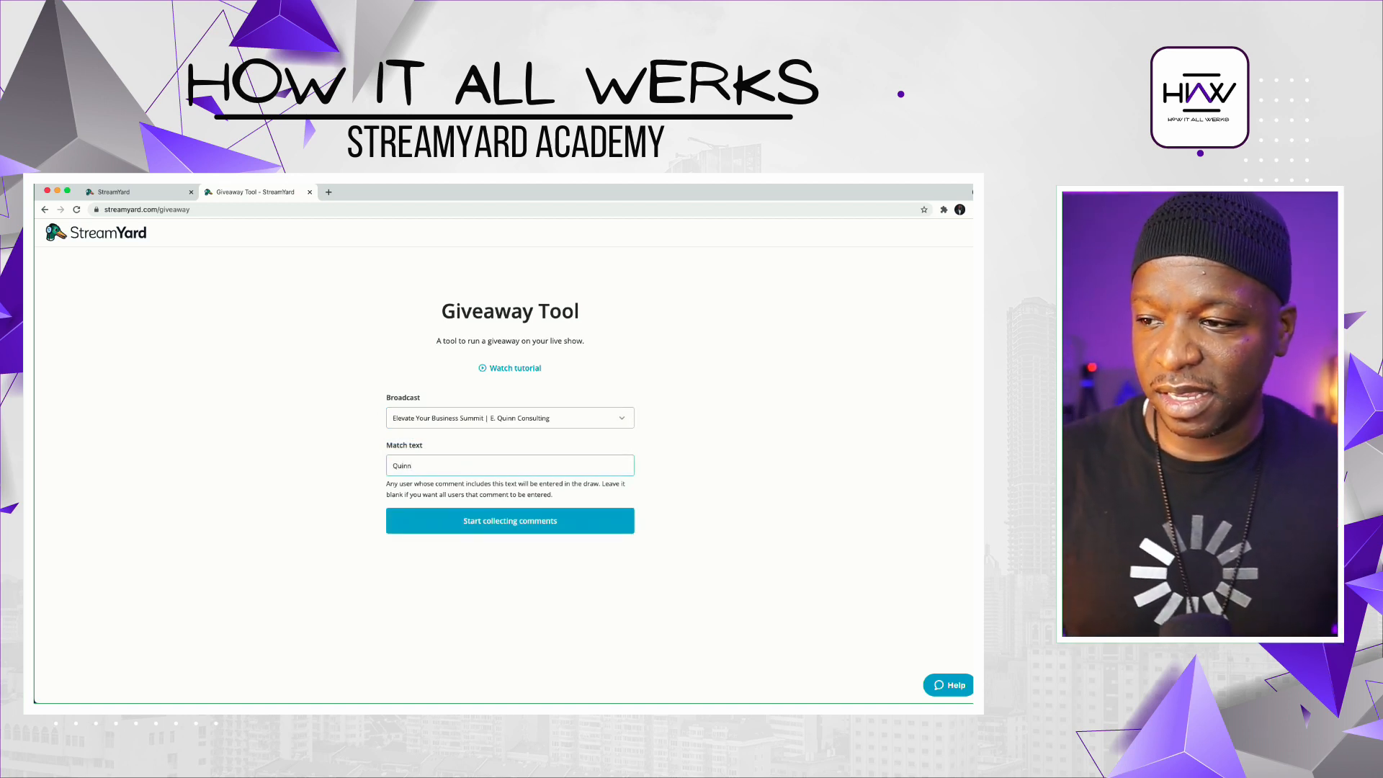